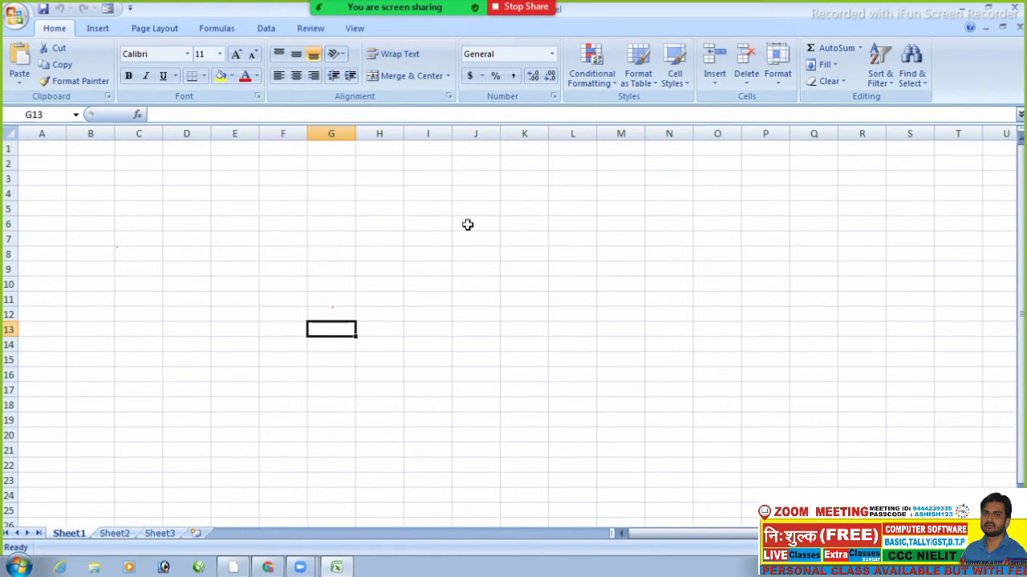
- Try Merge & Center on cells A1:M1, look over the other merge options, and undo the merge
left_click(266, 239)
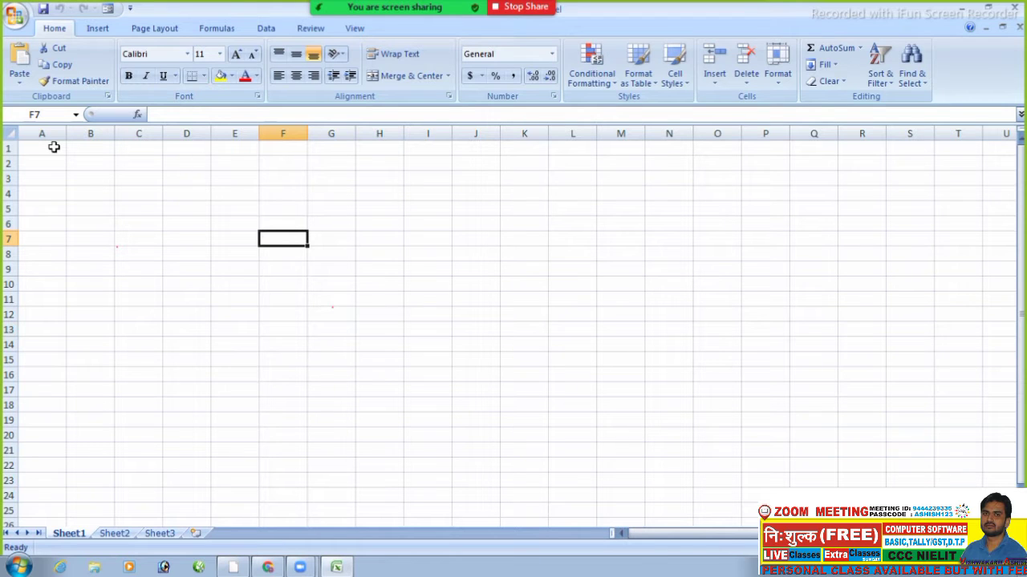
left_click_drag(54, 147, 616, 146)
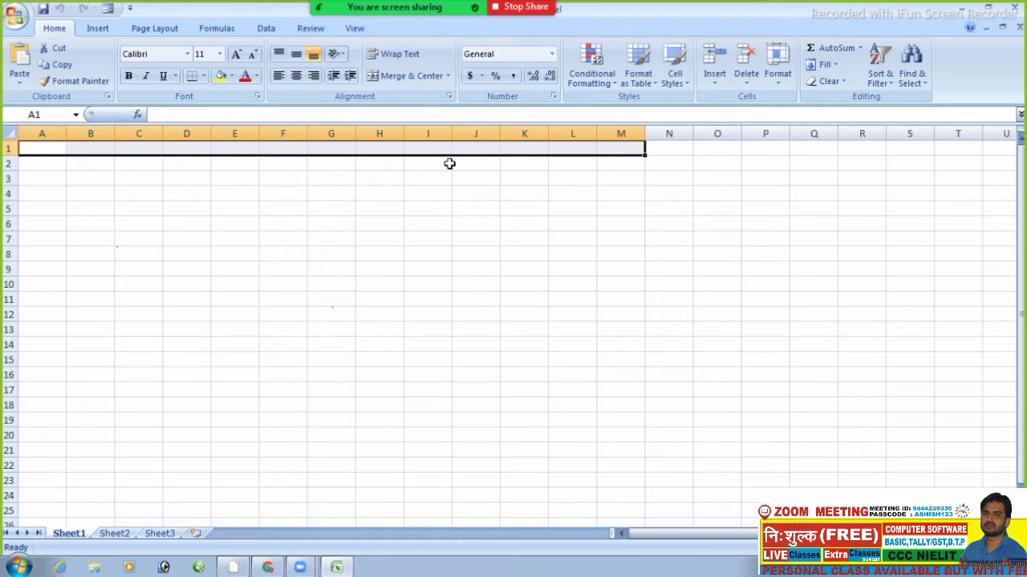
left_click(409, 77)
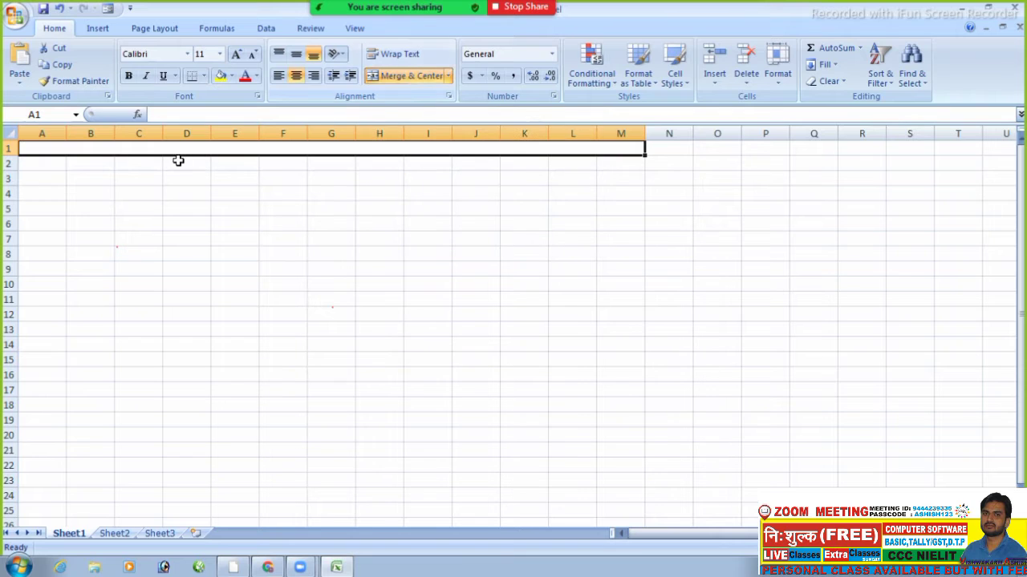
left_click(448, 75)
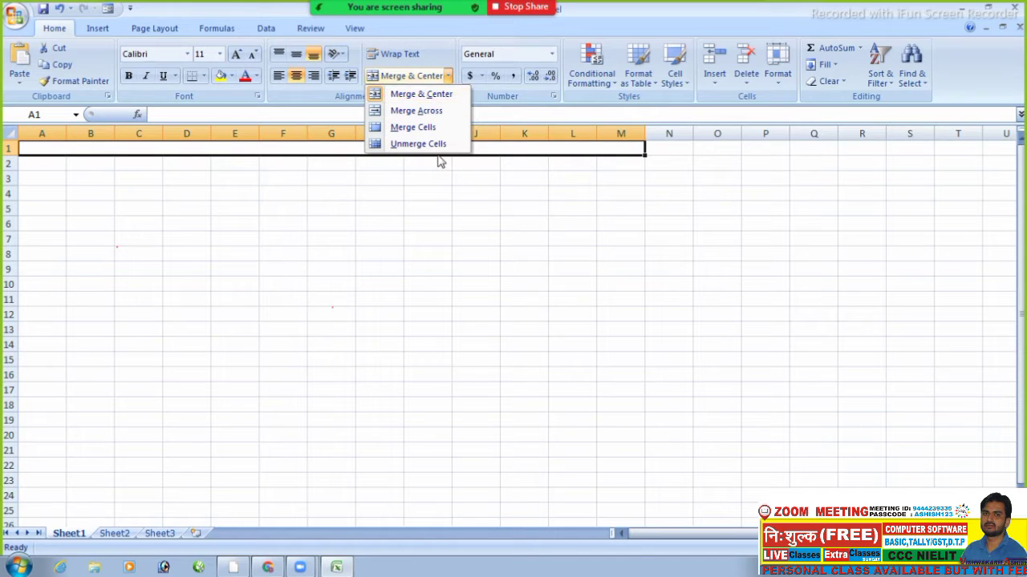
left_click(448, 210)
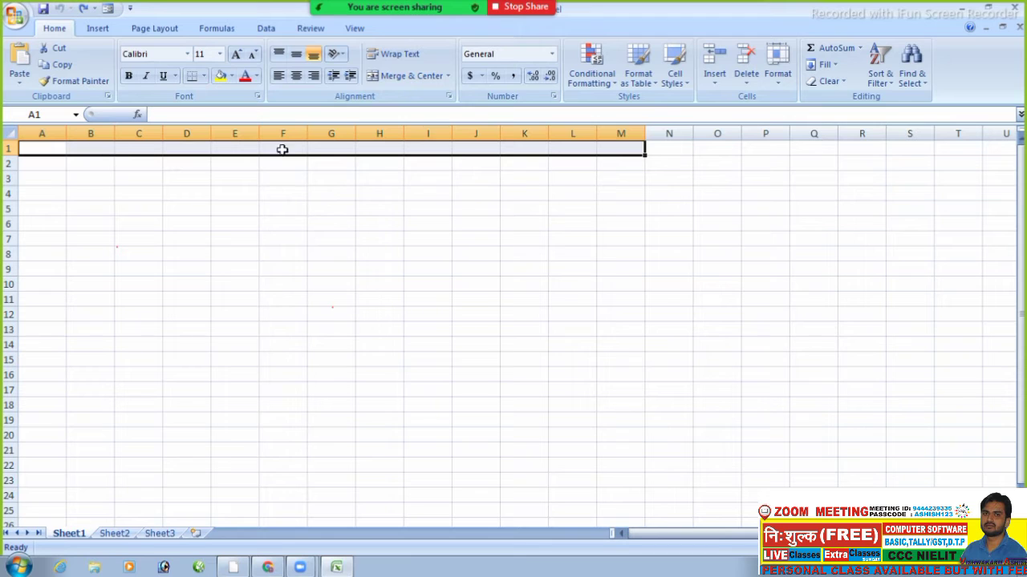
left_click(542, 224)
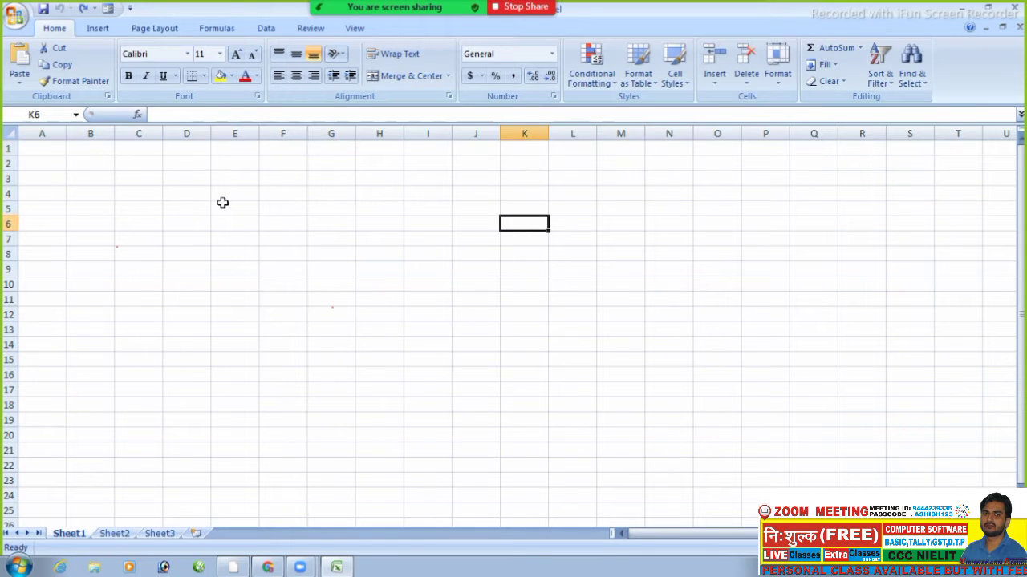
- Select cells A1:M1 and make row 1 slightly taller
left_click_drag(43, 148, 621, 148)
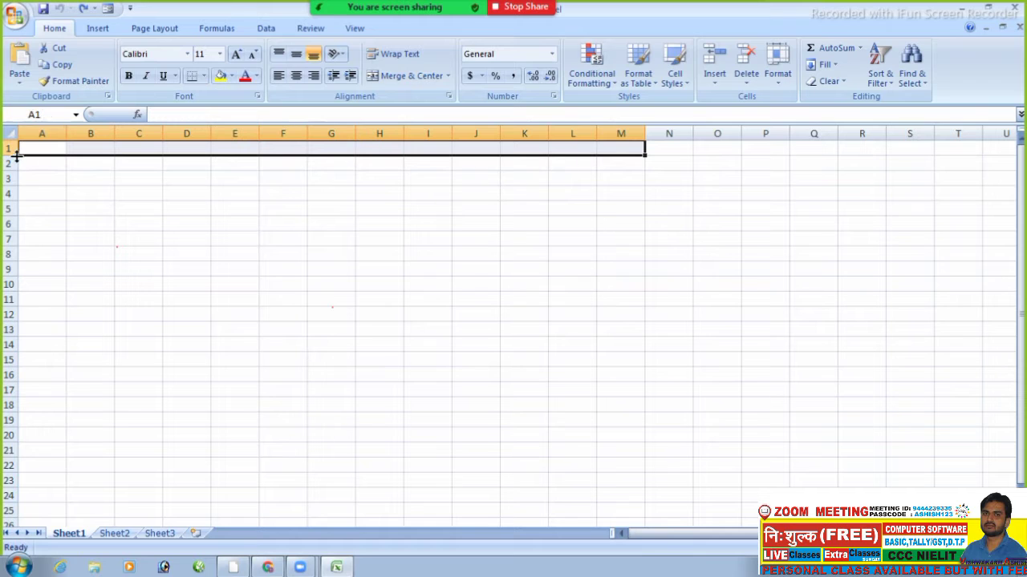
left_click_drag(14, 155, 14, 164)
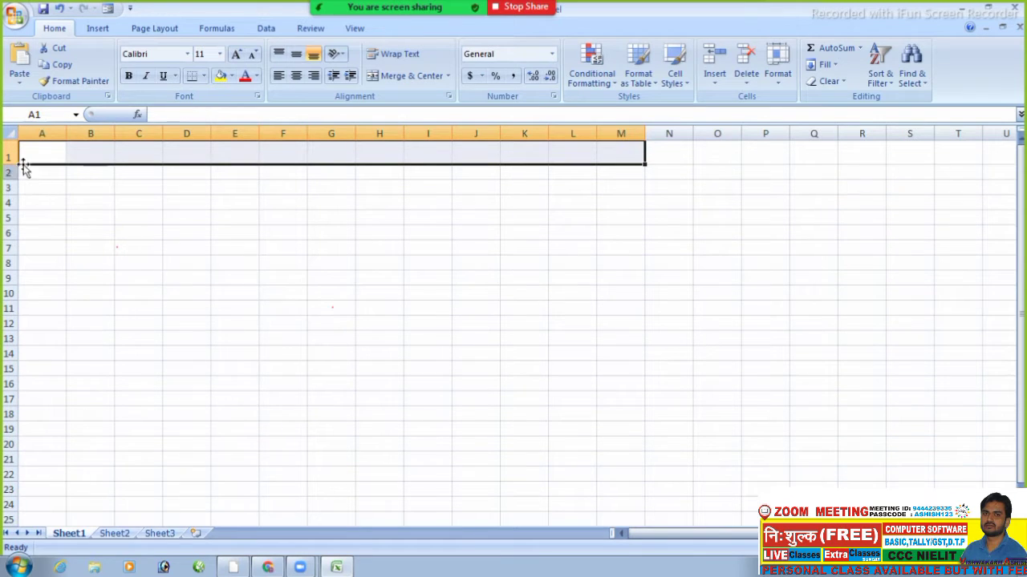
- Try Merge & Center on cells A1:M1 in the taller row and undo it
left_click(449, 77)
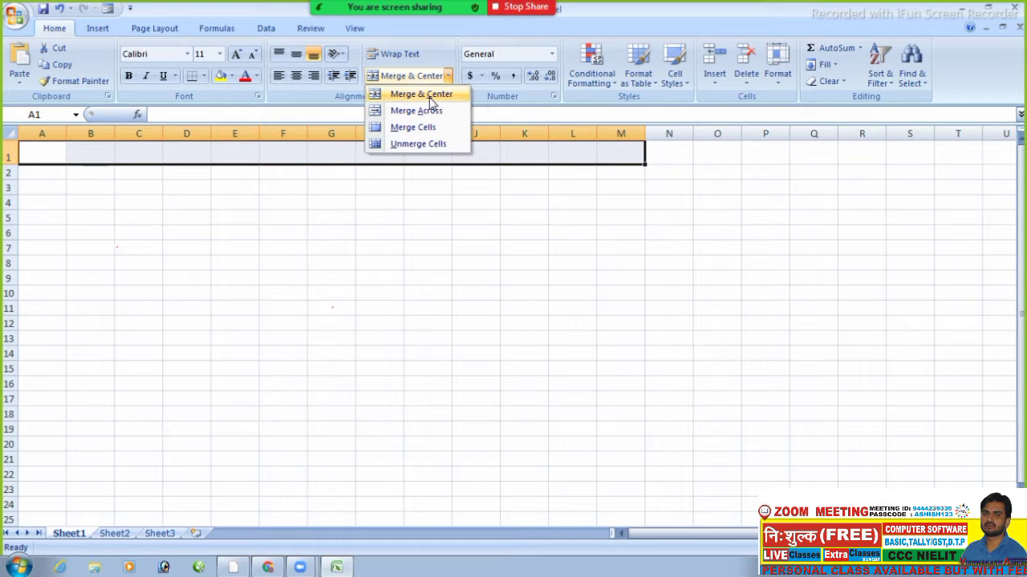
left_click(429, 97)
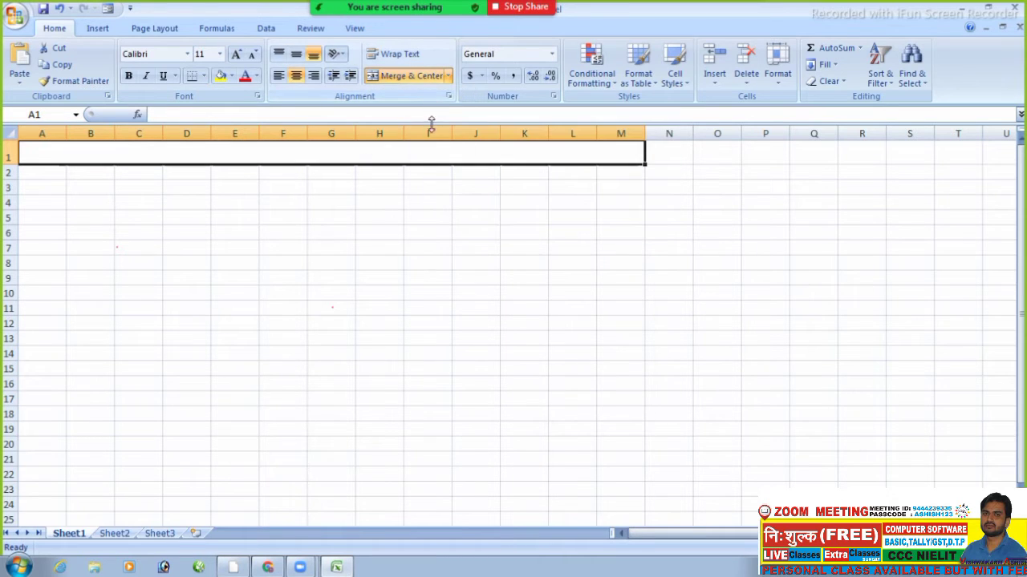
left_click(415, 245)
left_click(401, 150)
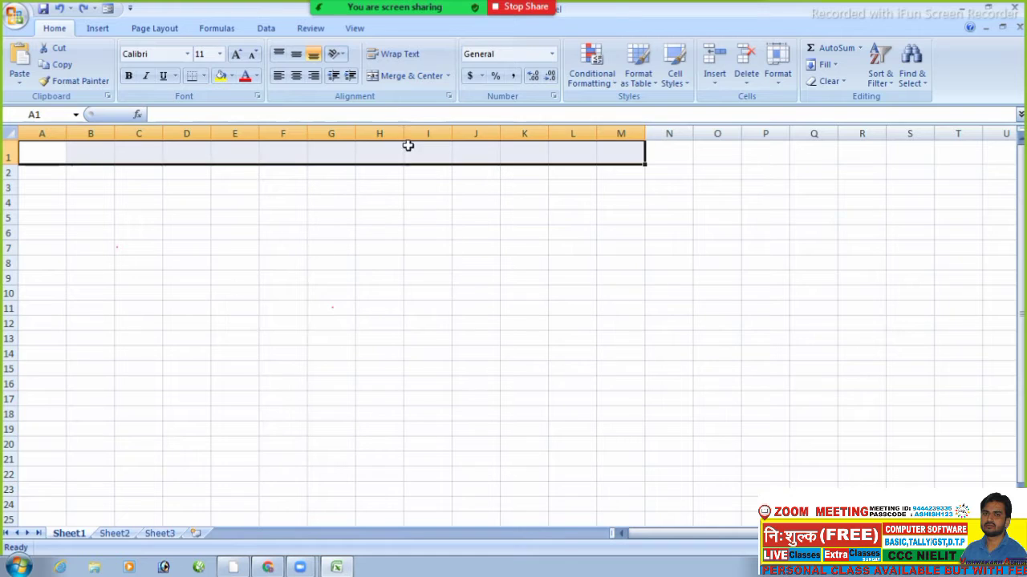
- Try Merge Across on cells A1:M1 and undo it
left_click(448, 76)
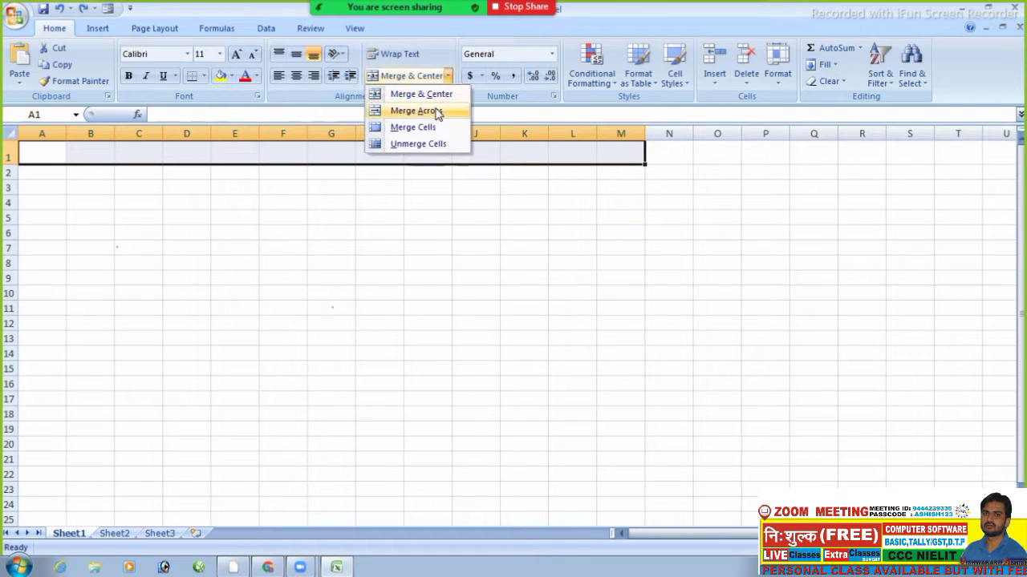
left_click(438, 113)
left_click(411, 249)
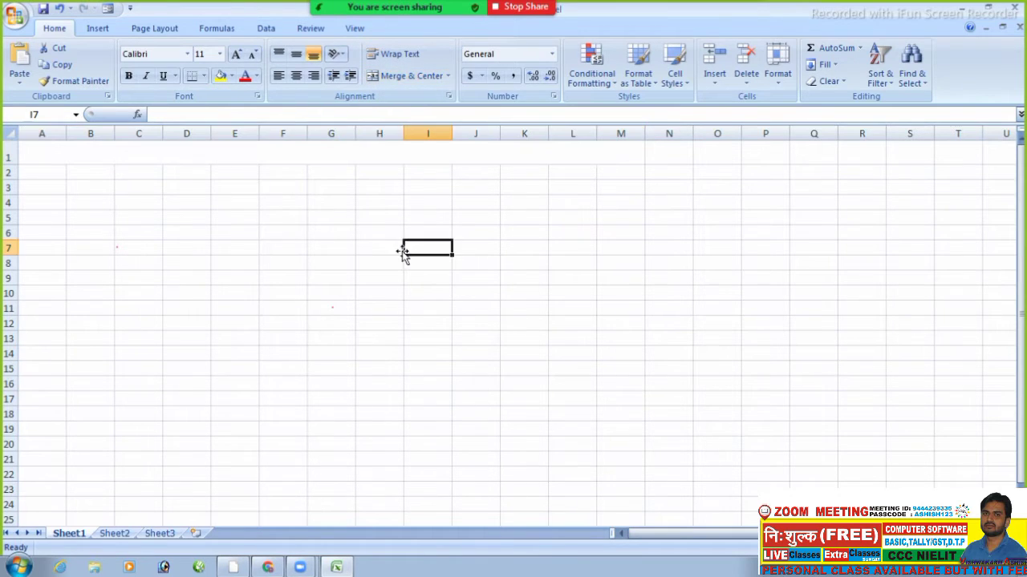
left_click(292, 236)
key("ctrl+z")
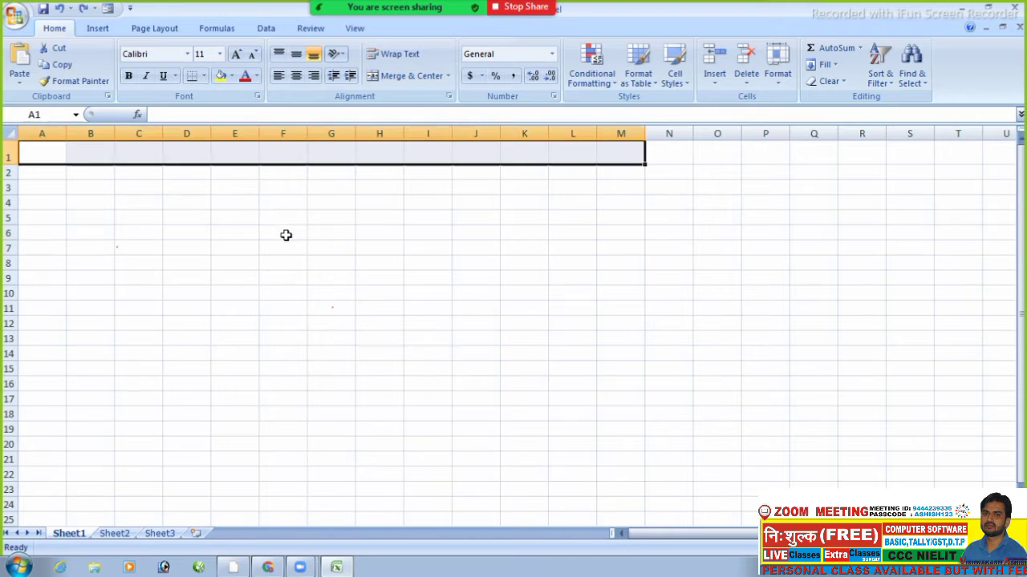
left_click(242, 231)
- Merge cells A1:M1 into one cell with the Merge Cells option
left_click_drag(48, 157, 601, 149)
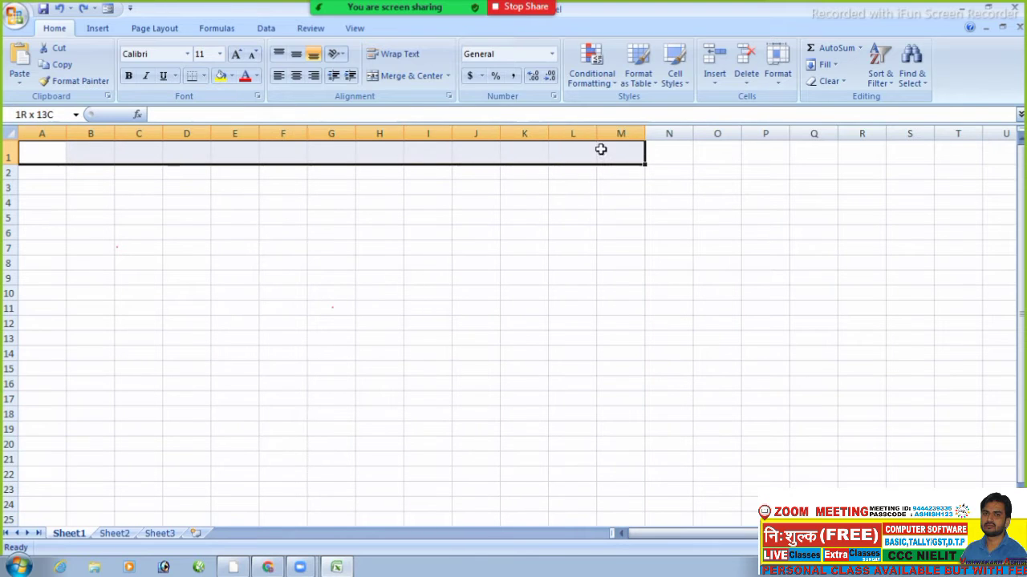
left_click(448, 76)
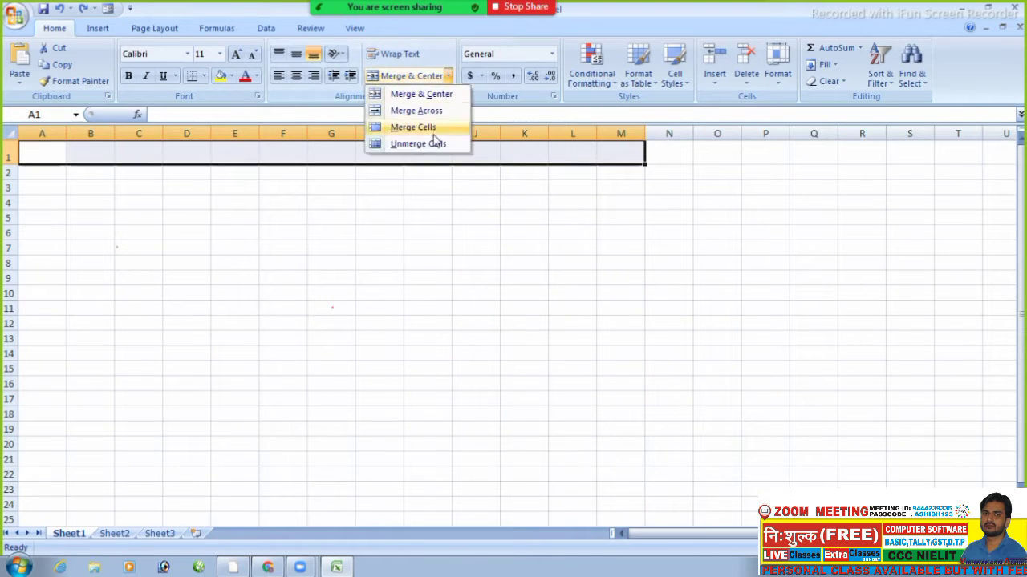
left_click(423, 128)
left_click(393, 218)
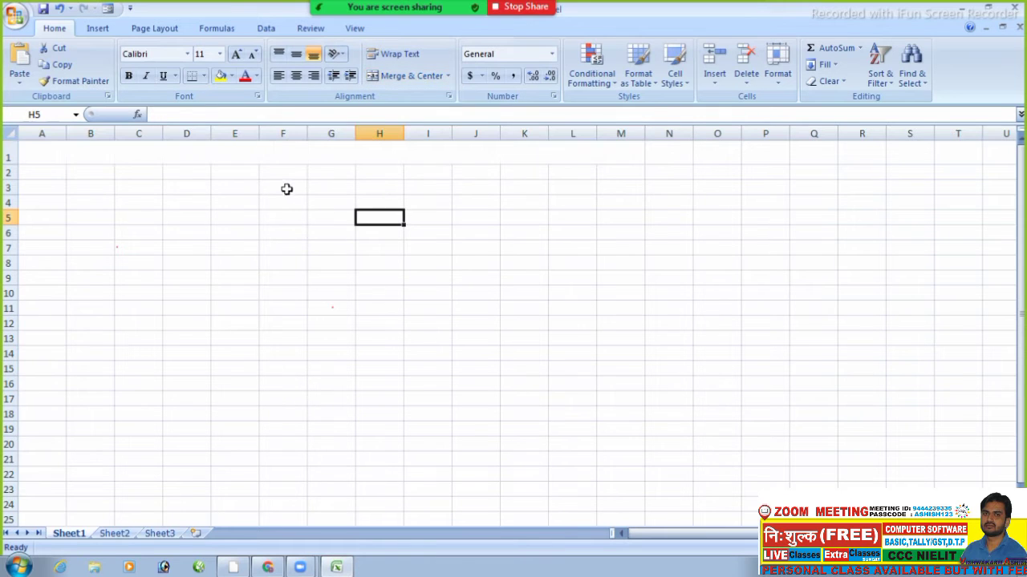
- Split the merged A1:M1 cell back into separate cells with Unmerge Cells
left_click(57, 152)
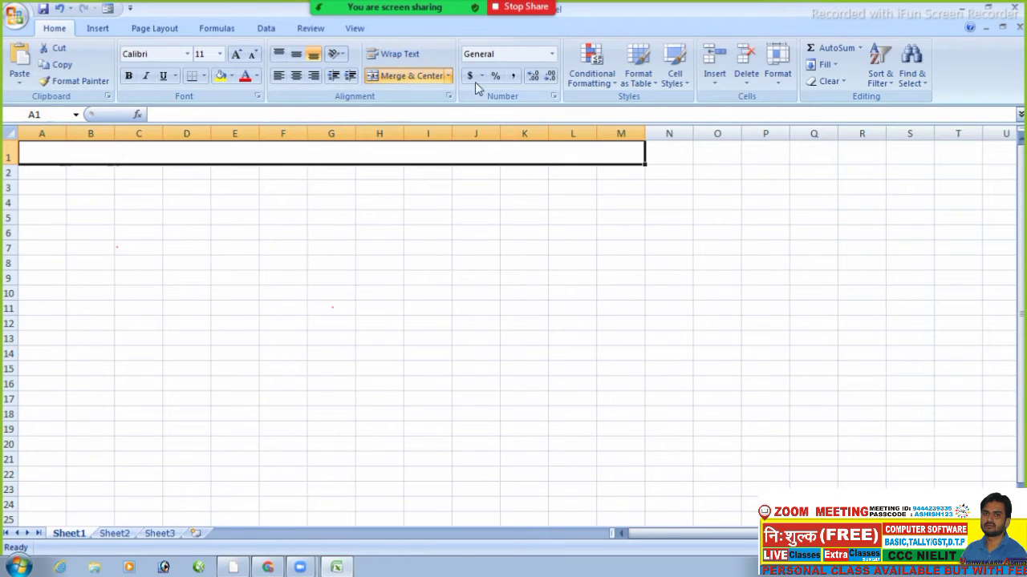
left_click(450, 78)
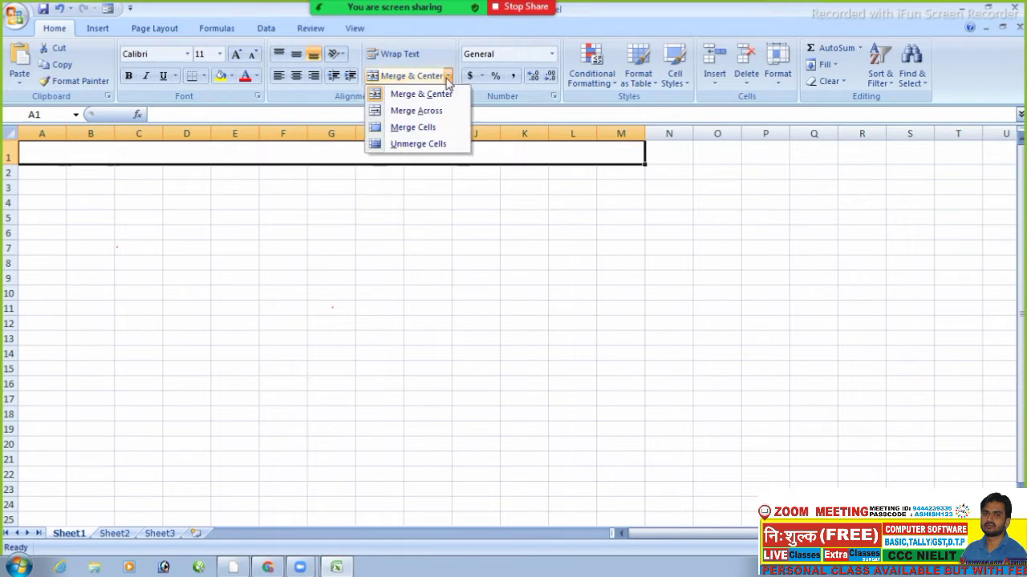
left_click(436, 143)
left_click(318, 261)
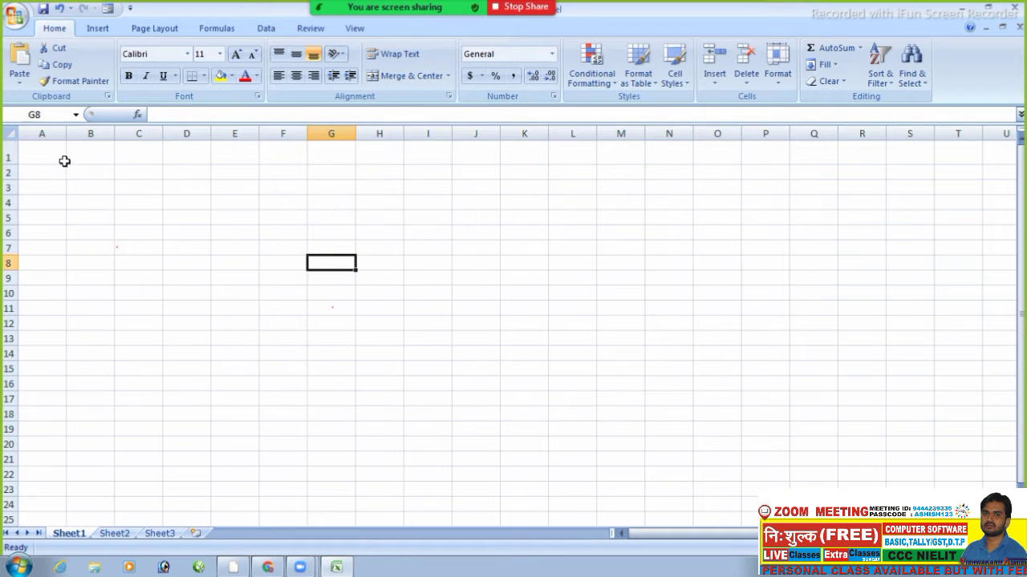
- Try Merge Across on the block A1:I8 and undo it
left_click_drag(58, 154, 432, 261)
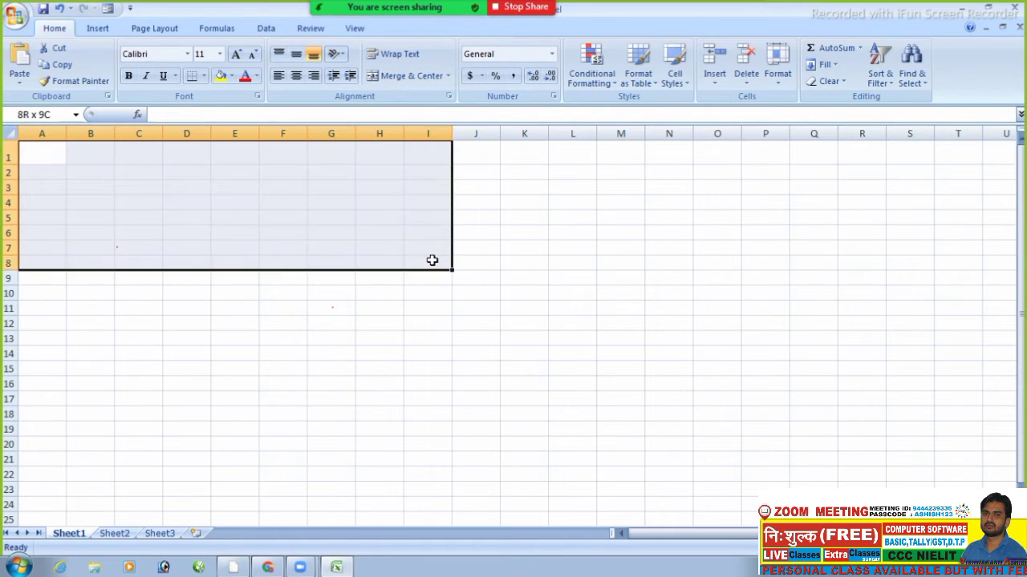
left_click(447, 76)
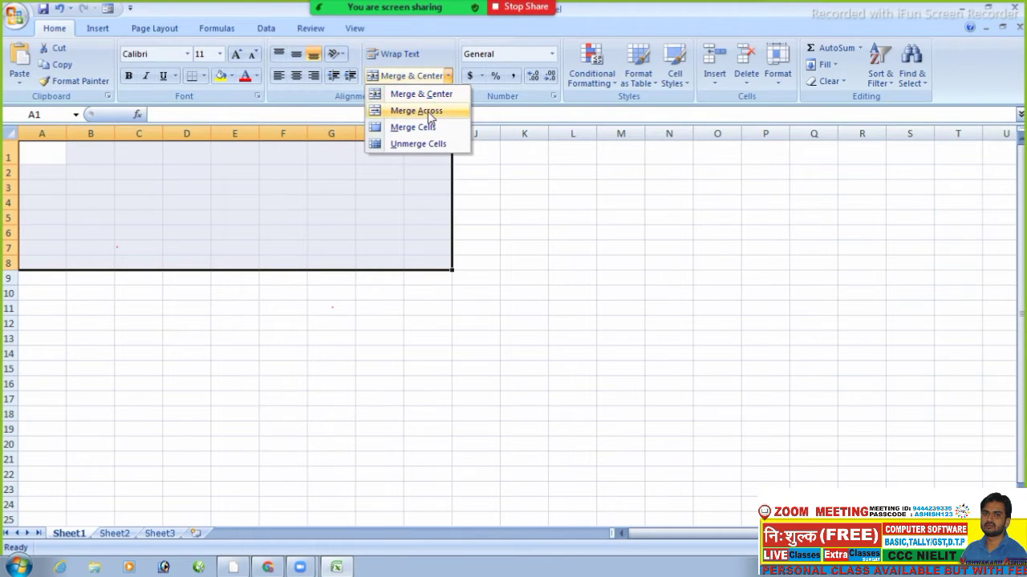
left_click(428, 111)
left_click(491, 341)
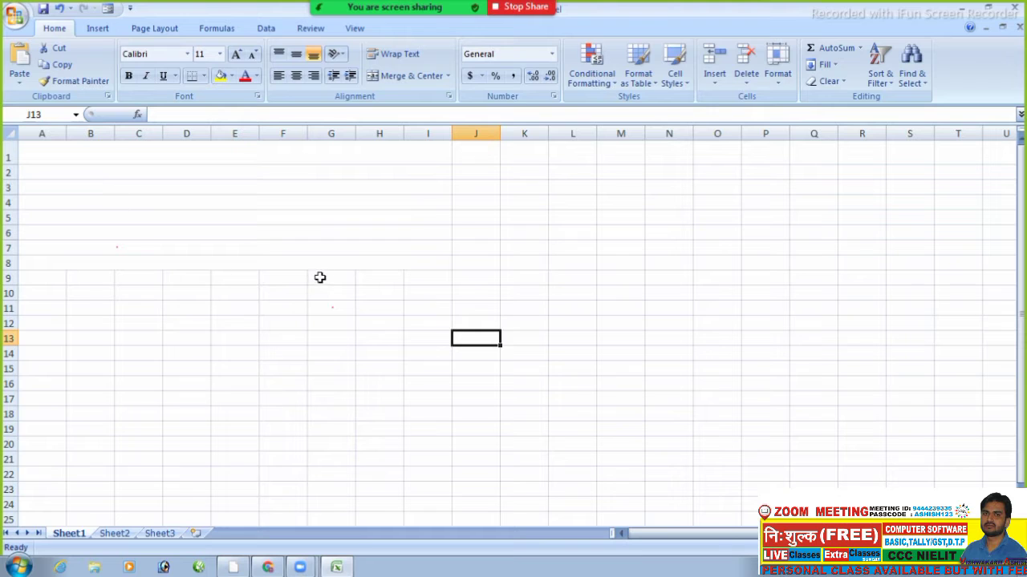
key("ctrl+z")
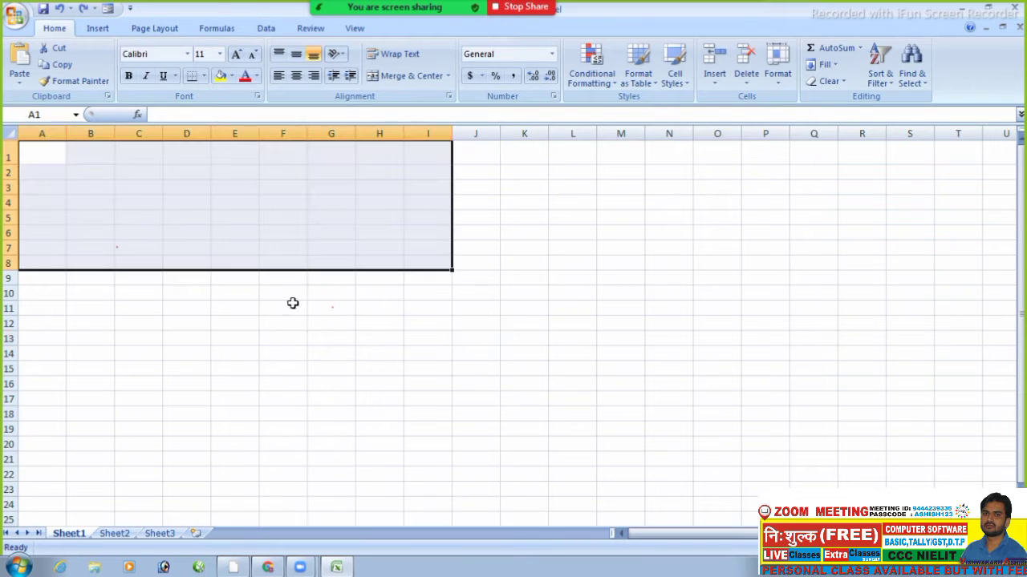
left_click_drag(165, 321, 149, 322)
left_click_drag(60, 158, 290, 163)
- Try Merge & Center on the block D5:F11 and undo it
left_click_drag(189, 211, 306, 306)
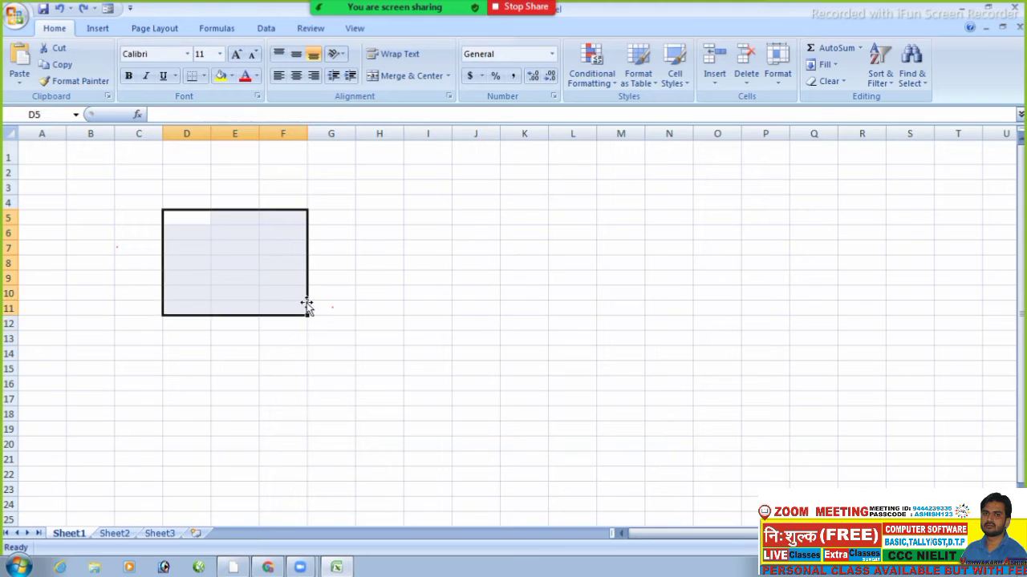
left_click(447, 75)
left_click(434, 94)
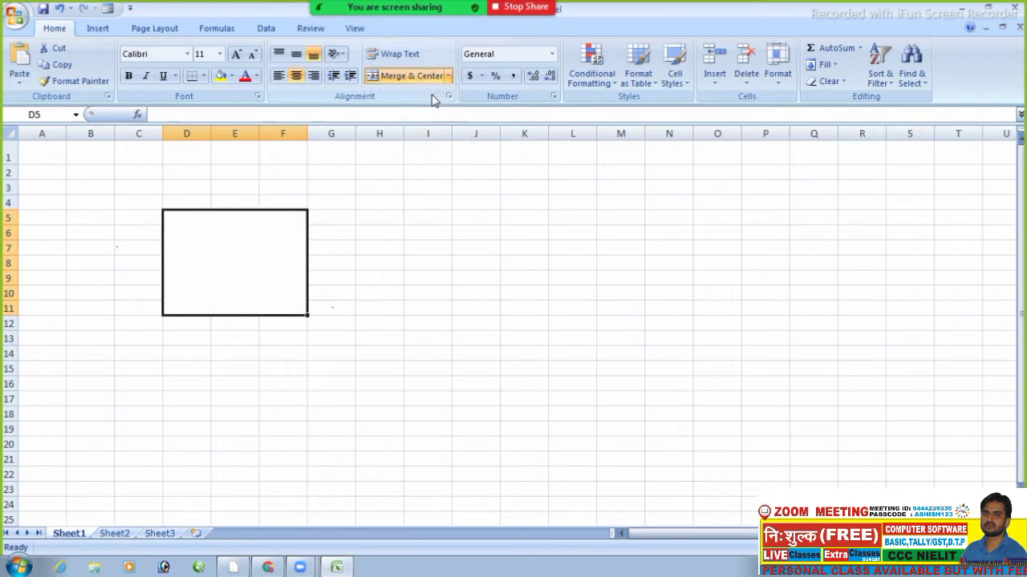
left_click_drag(426, 205, 426, 220)
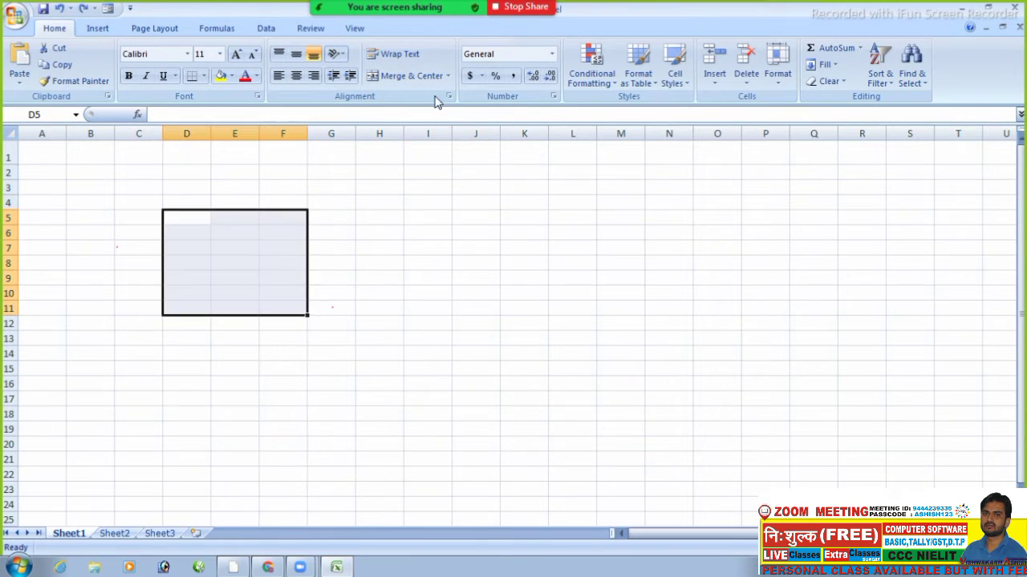
- Try Merge Across on the block D5:F11 and undo it
left_click(448, 75)
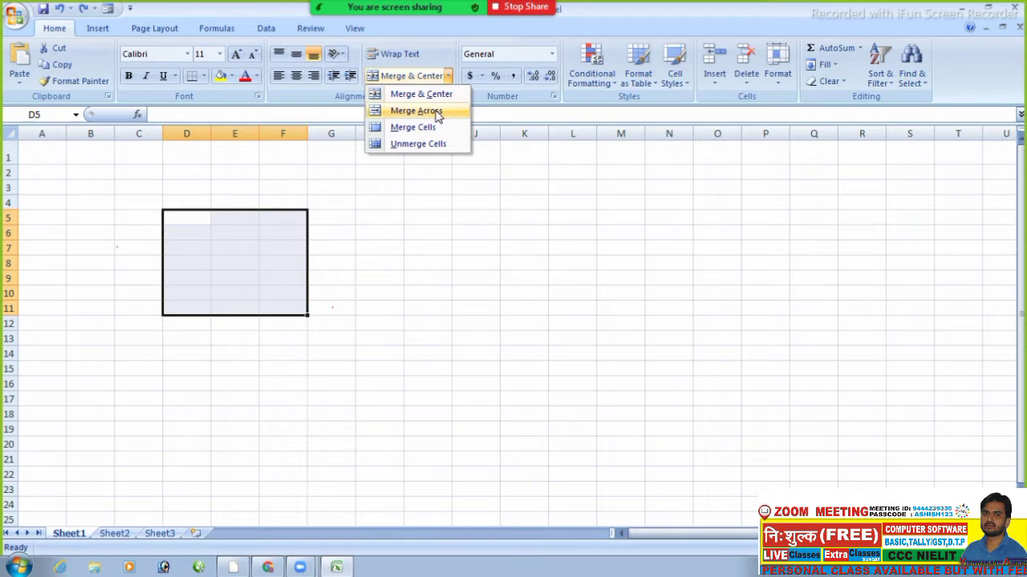
left_click(438, 112)
left_click(423, 248)
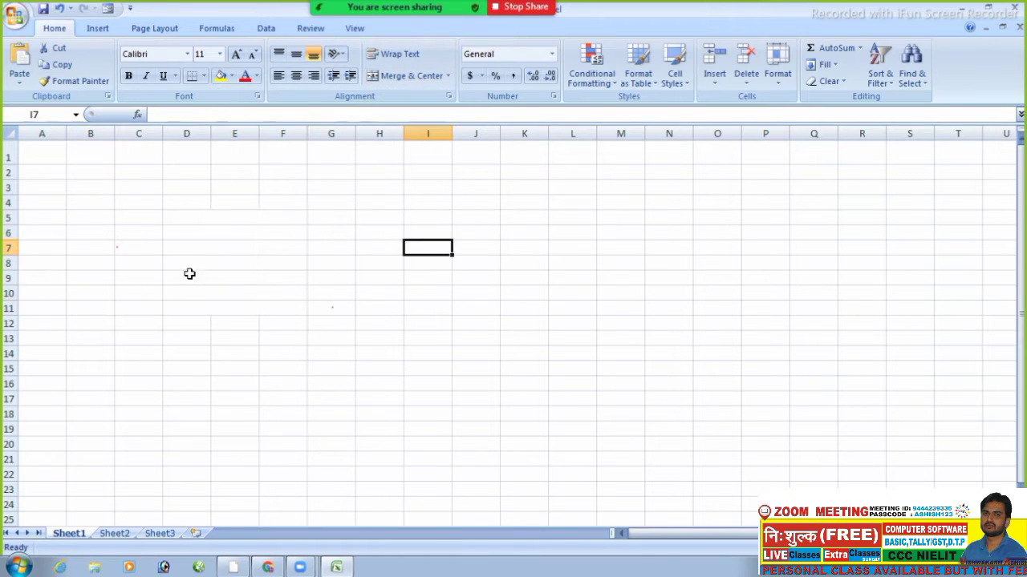
left_click(446, 311)
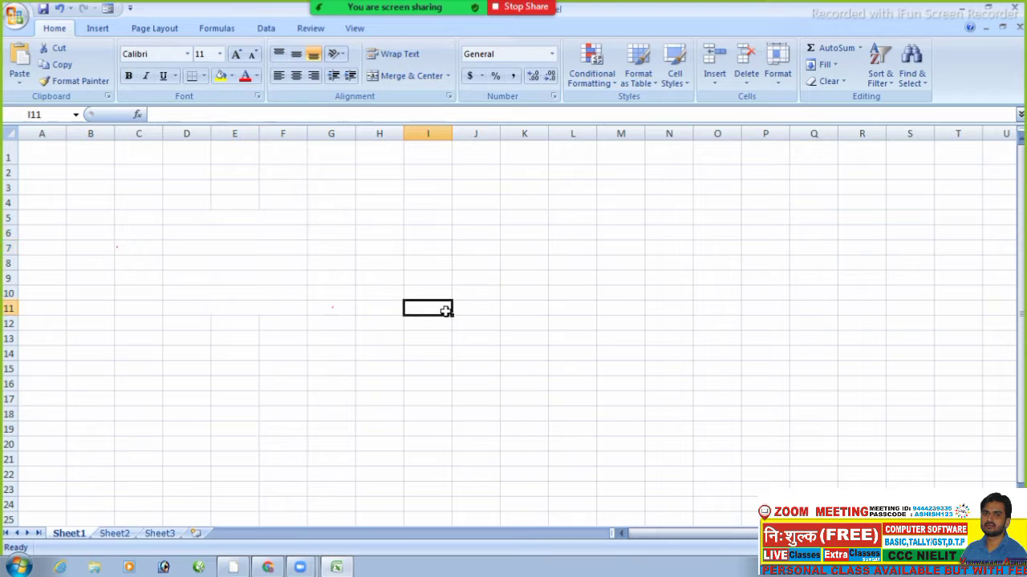
key("ctrl+z")
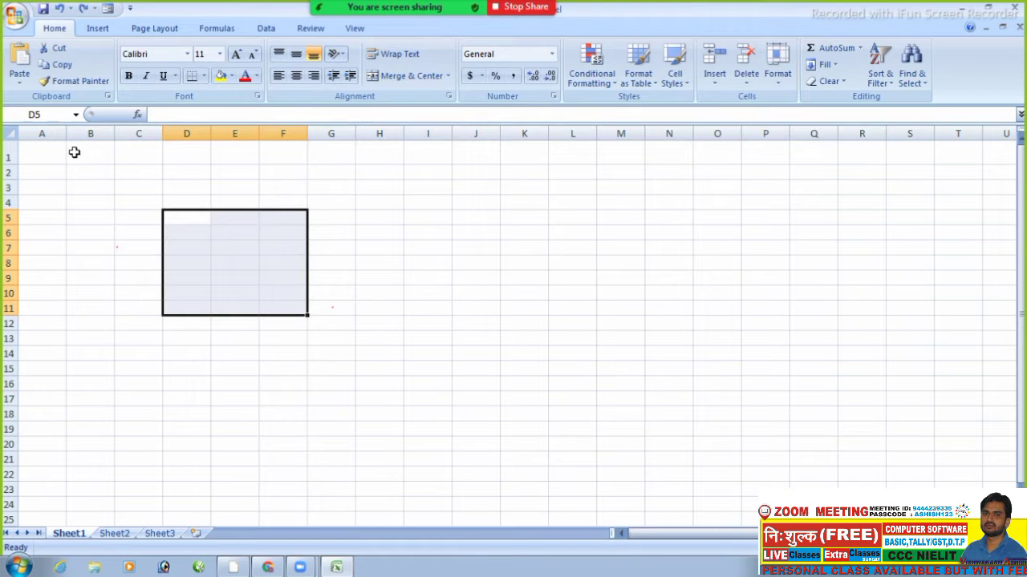
- Merge cells A1:K1 into a single cell with the Merge Cells option
left_click_drag(48, 152, 536, 152)
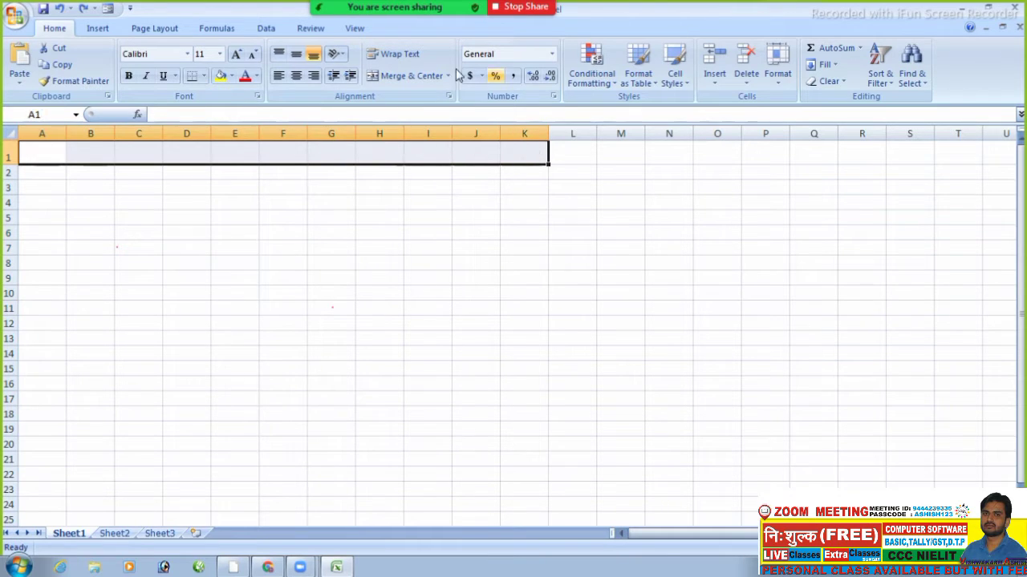
left_click(447, 75)
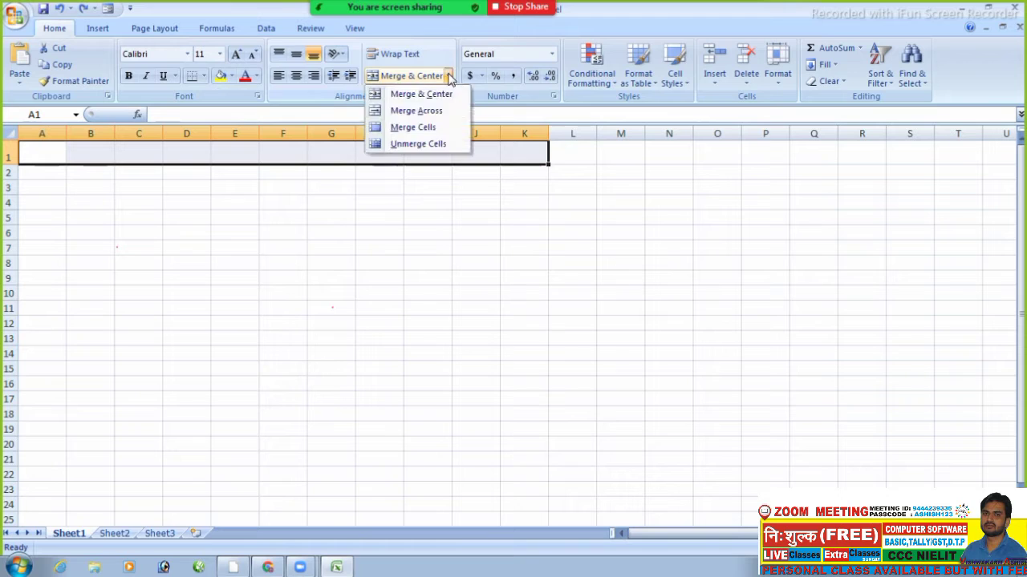
left_click(416, 128)
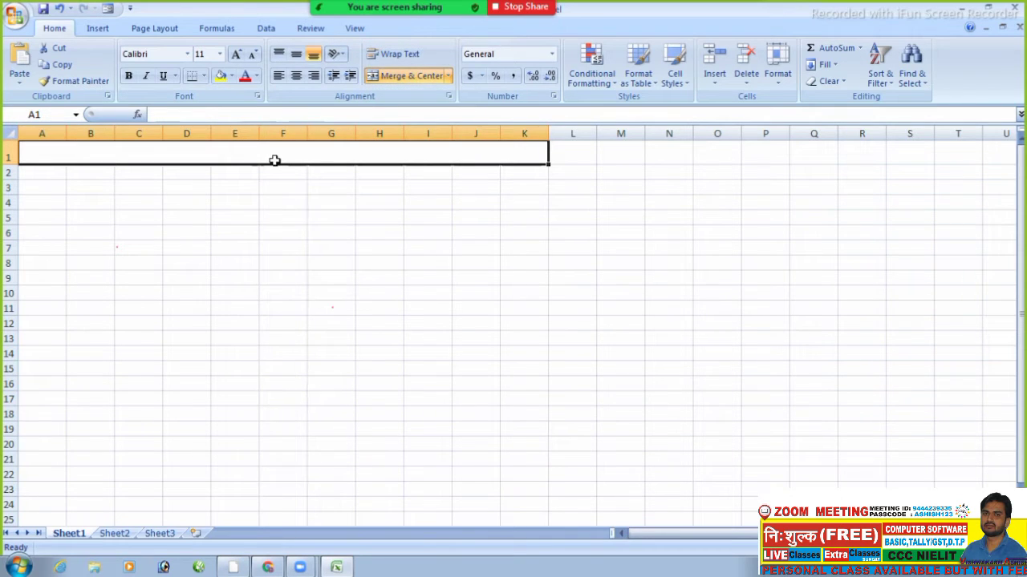
- Enter the title SHARMA JENRAL STORE in the merged cell A1:K1 and center it horizontally
type("sh")
key("BackSpace")
key("BackSpace")
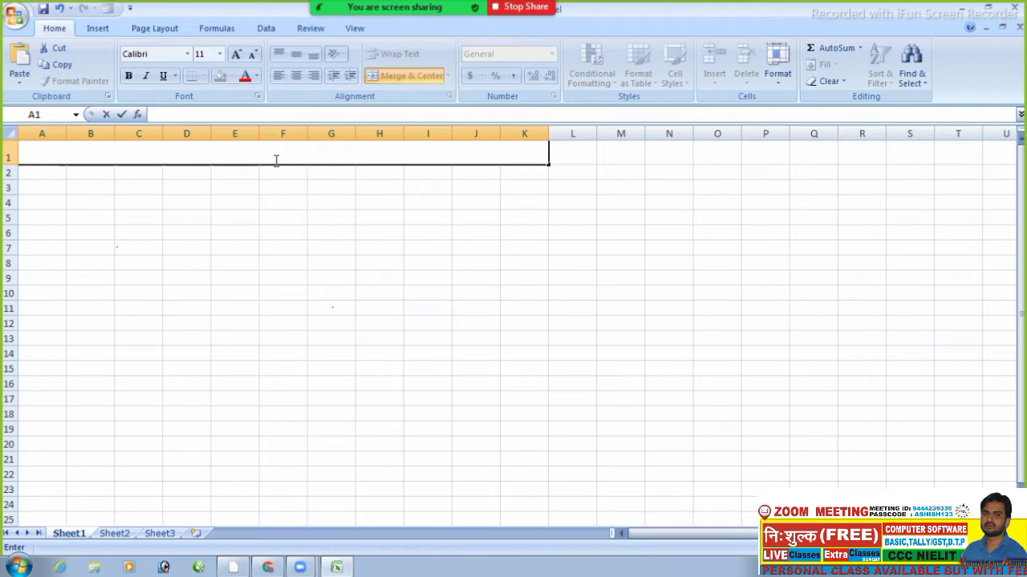
type("SHARMA J")
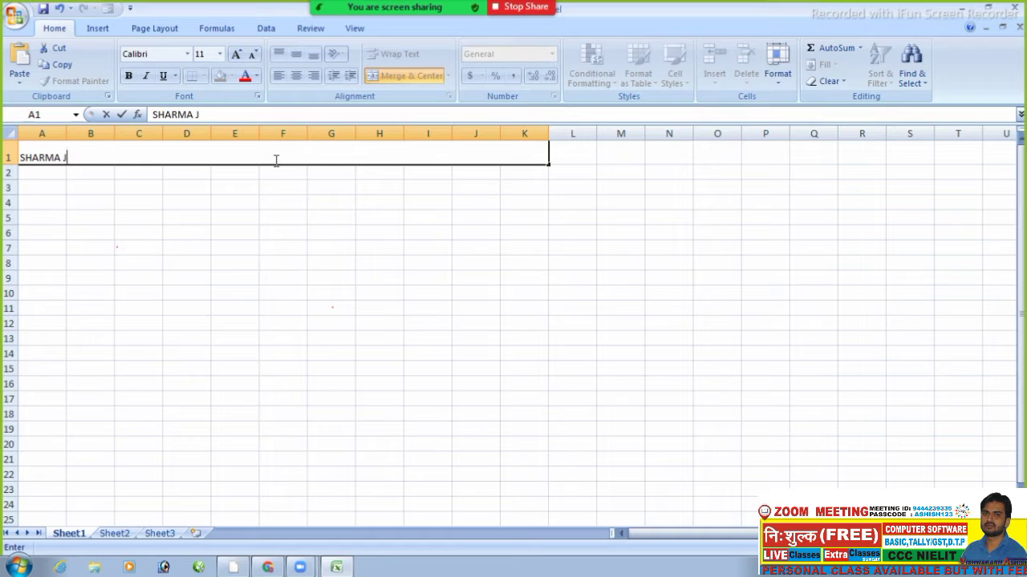
type("ENRAL STORE")
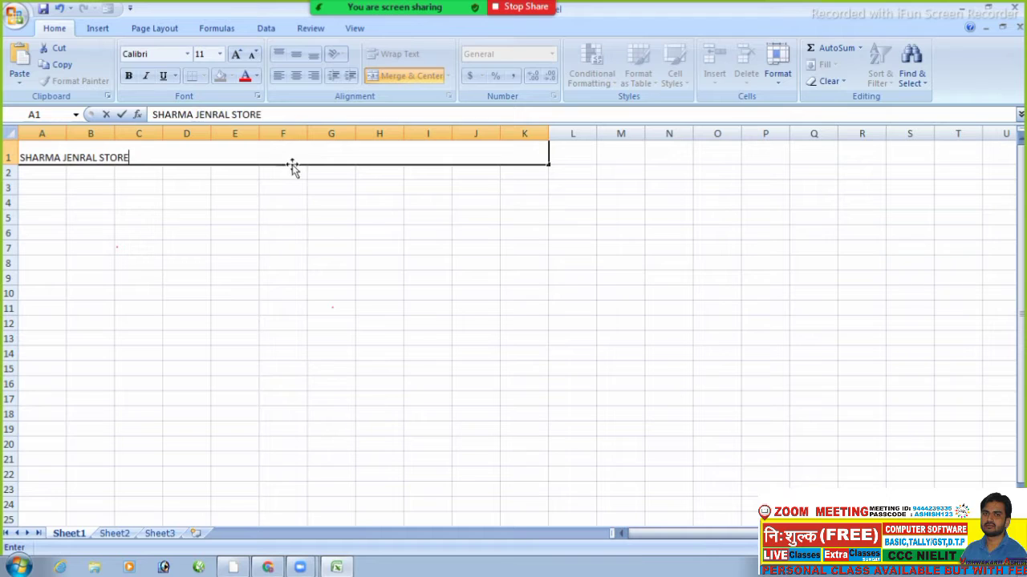
left_click(234, 232)
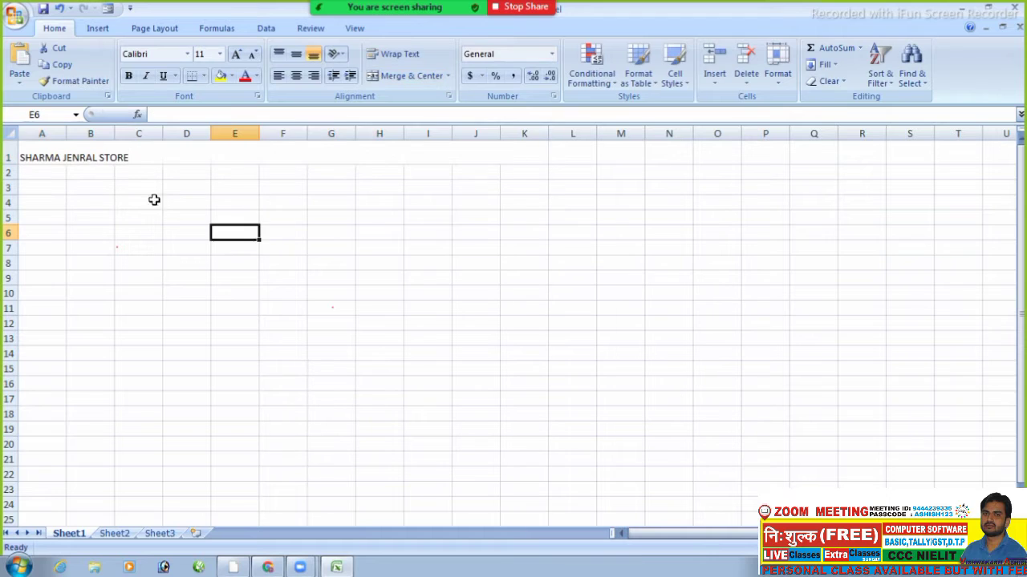
left_click(135, 160)
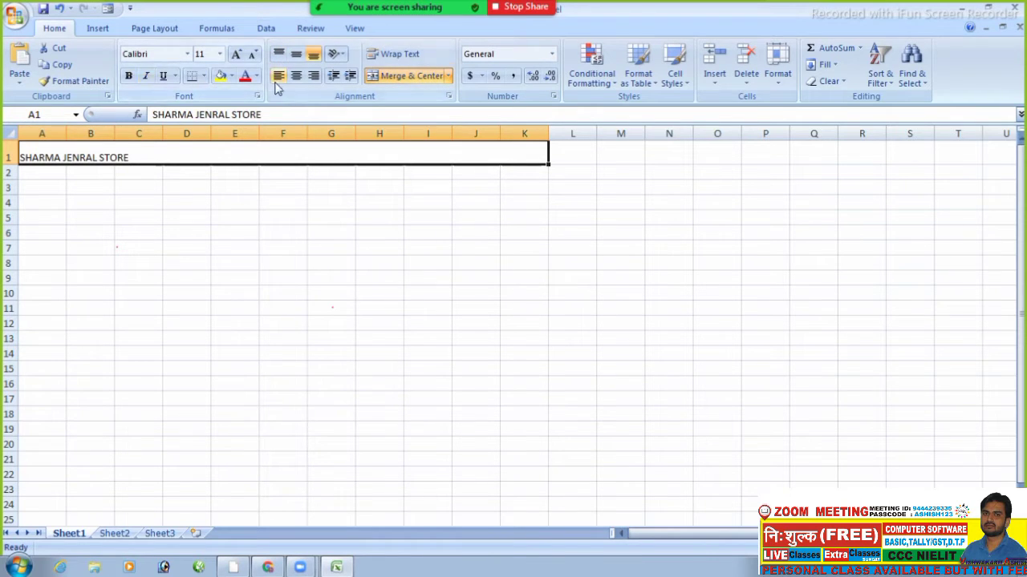
left_click(297, 77)
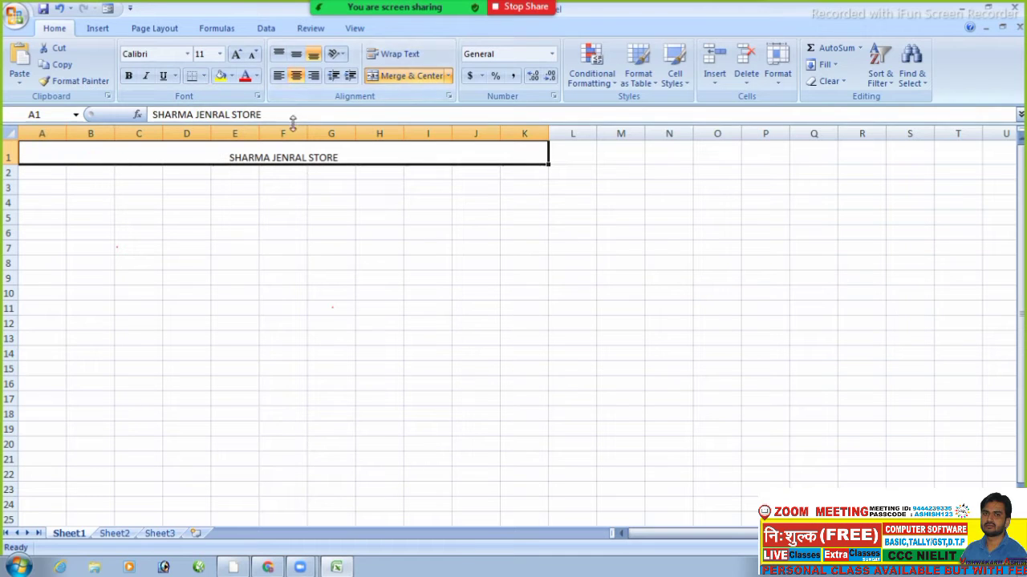
- Enlarge the title text in row 1 to font size 22
double_click(343, 157)
left_click_drag(343, 157, 231, 160)
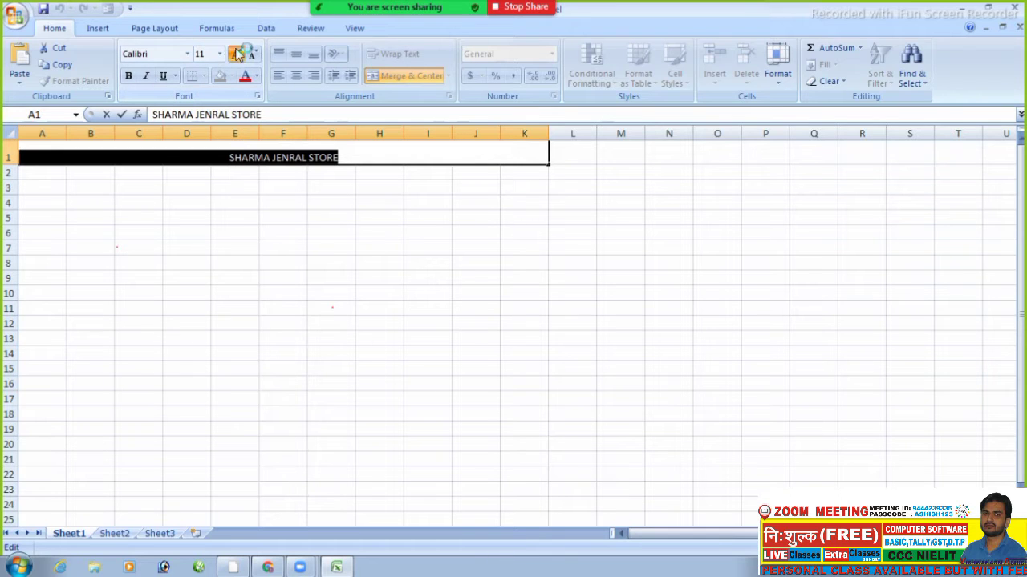
left_click(237, 55)
left_click(238, 56)
left_click(238, 55)
left_click(237, 55)
left_click(237, 55)
left_click(237, 55)
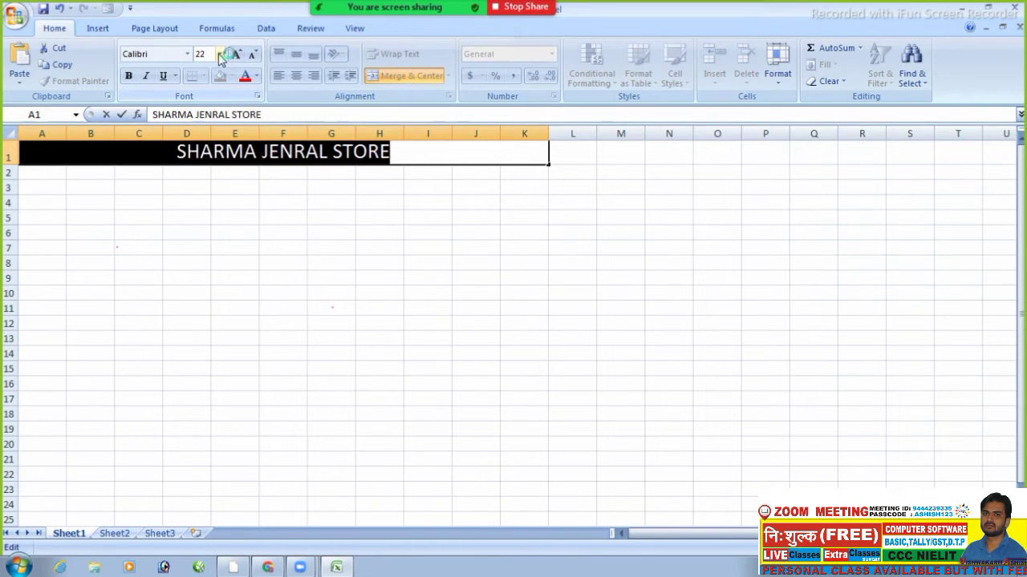
- Color the title text red and fill its merged cell with yellow
left_click(256, 77)
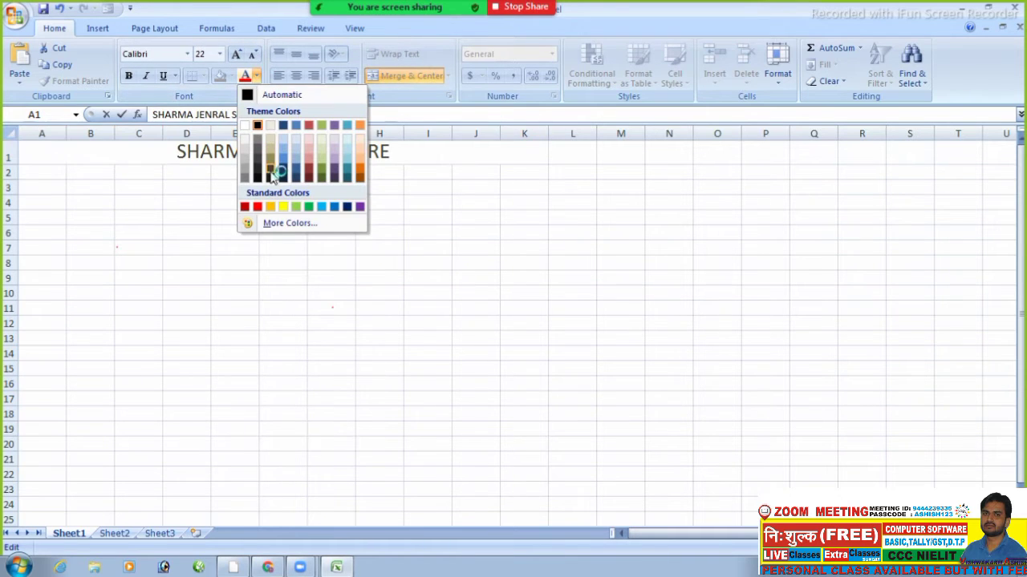
left_click(257, 207)
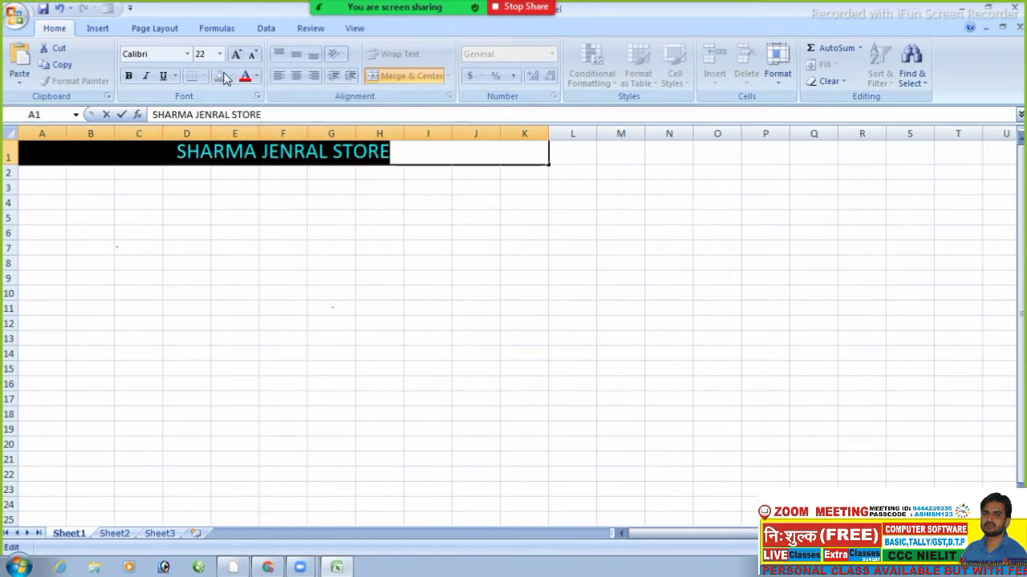
left_click(234, 205)
left_click(150, 146)
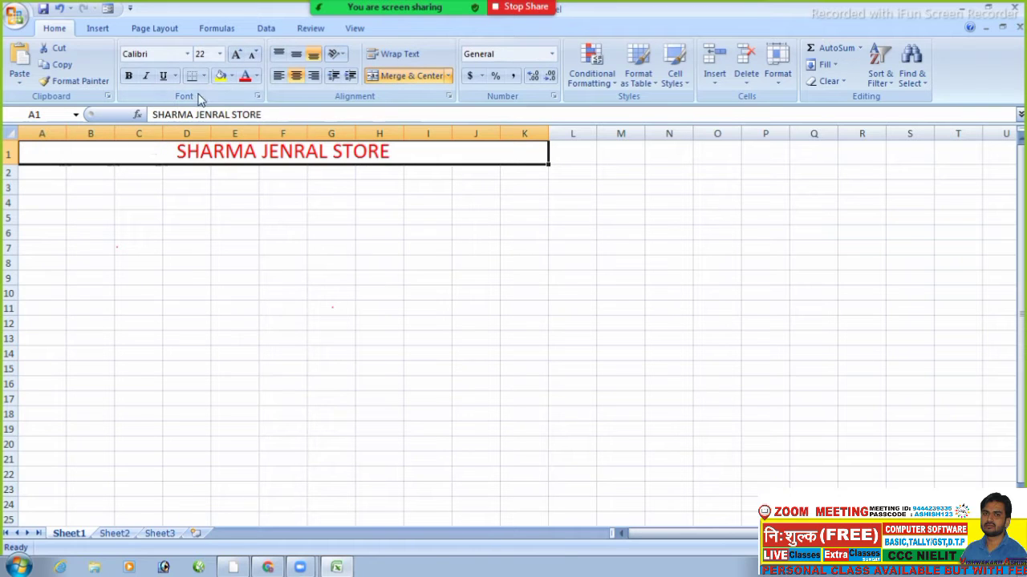
left_click(232, 76)
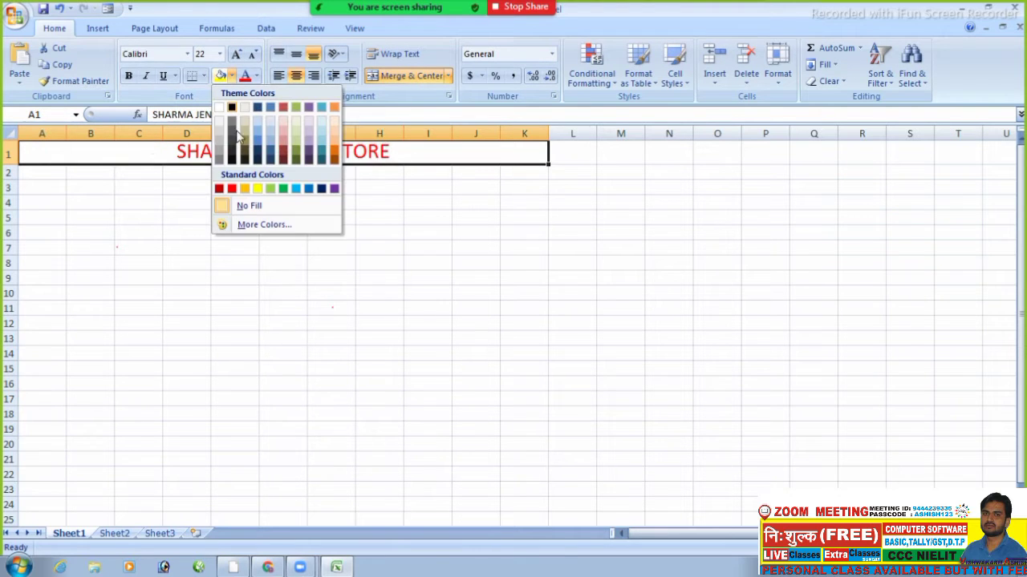
left_click(258, 188)
left_click(187, 294)
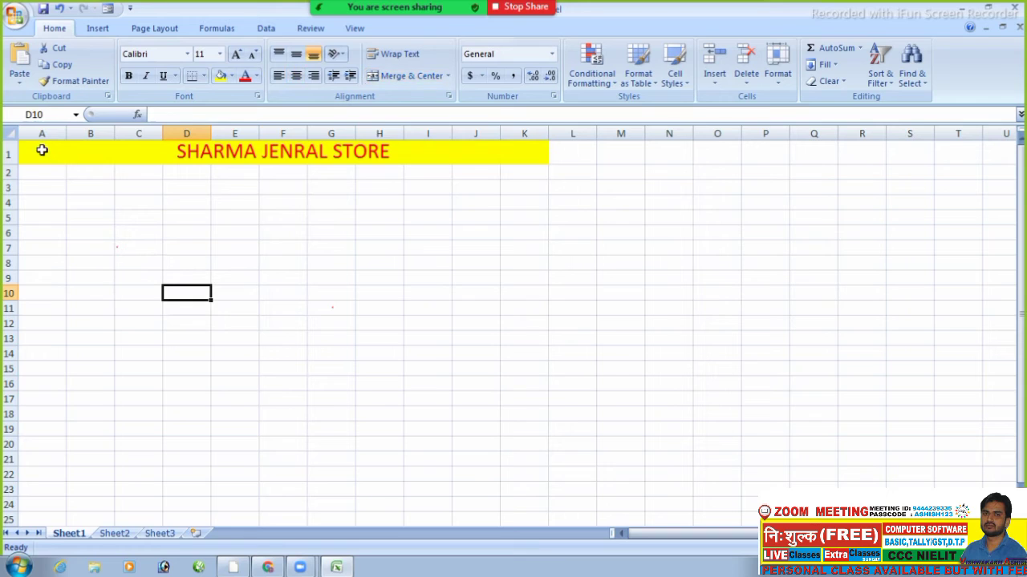
- Apply All Borders to the range A1:K23
left_click_drag(39, 149, 367, 490)
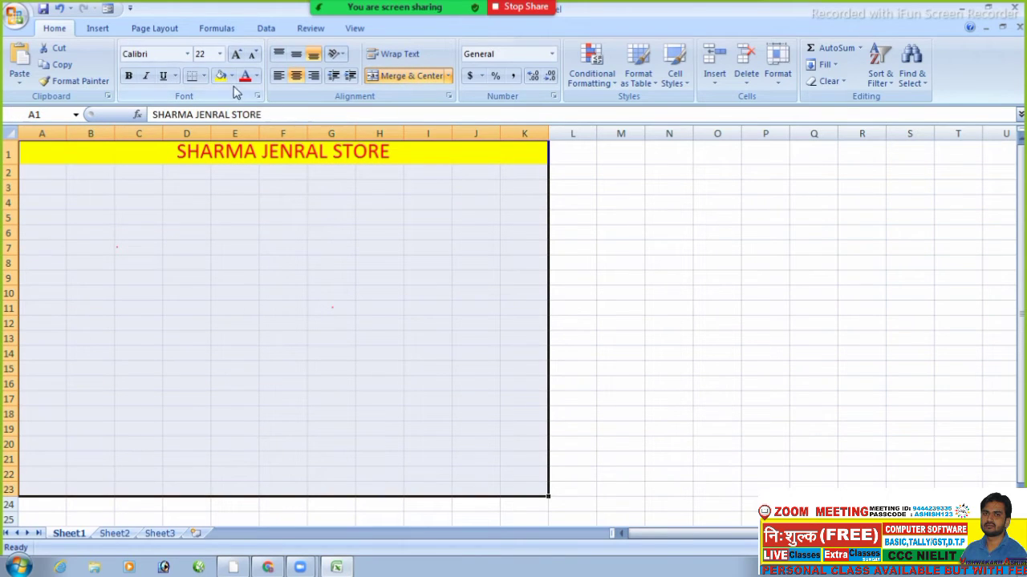
left_click(204, 76)
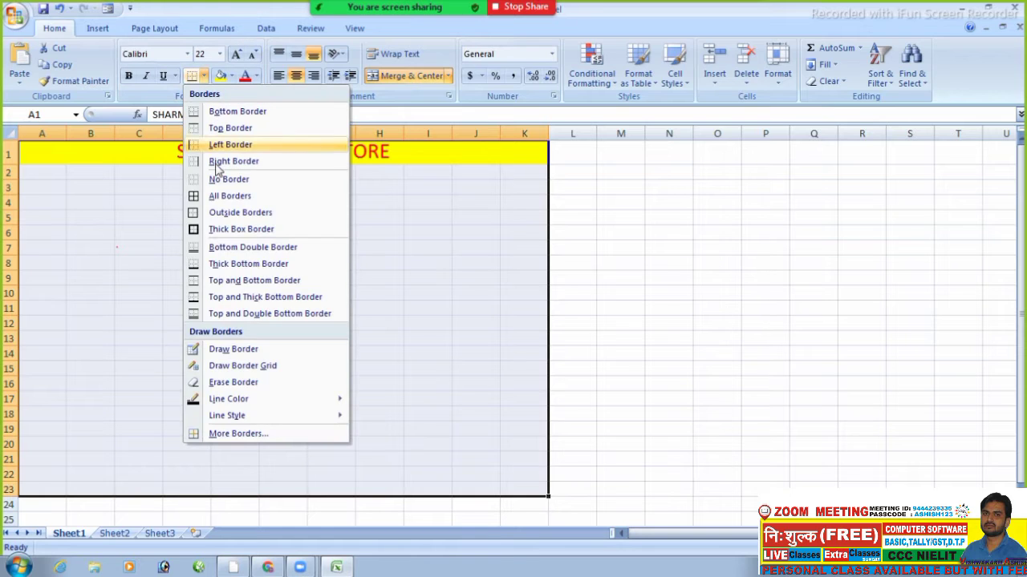
left_click(229, 197)
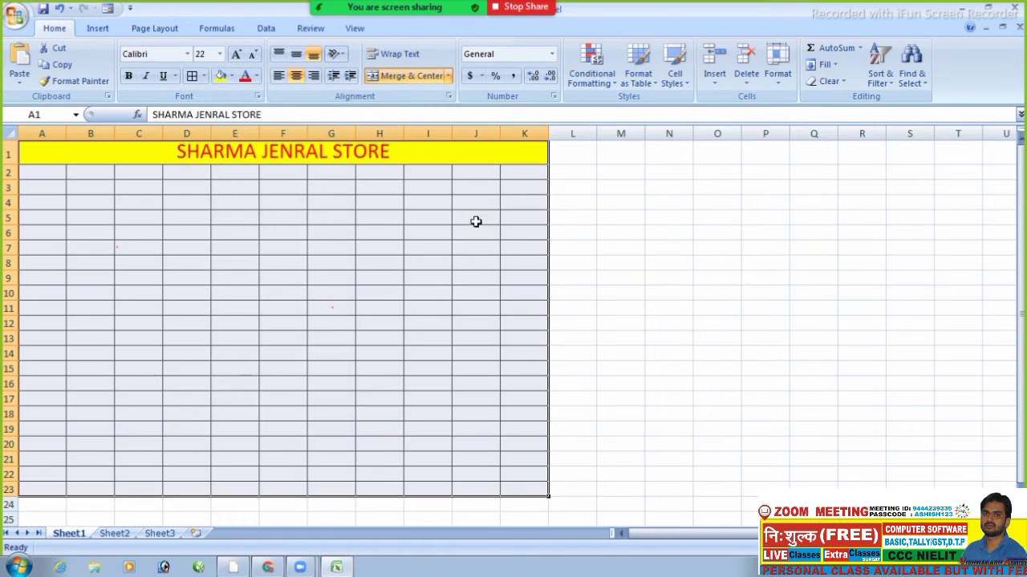
left_click(551, 232)
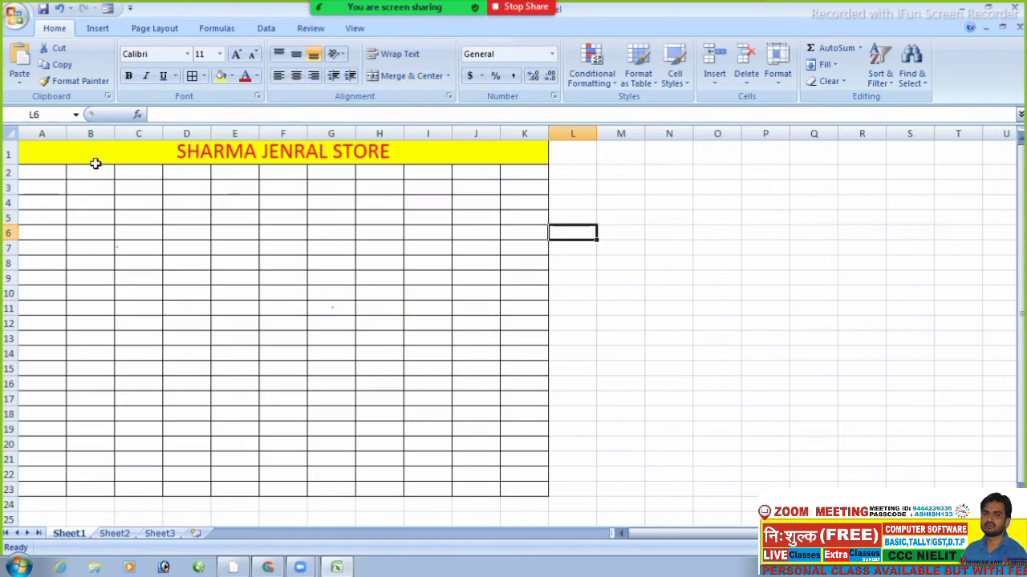
- Check the bordered sheet in the print preview and return to the worksheet
left_click(14, 16)
mouse_move(45, 184)
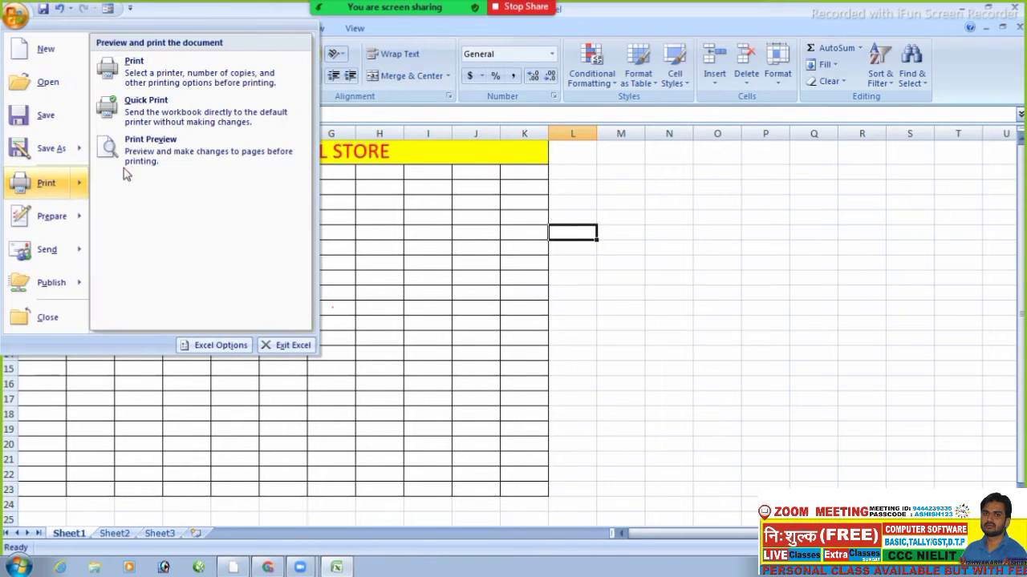
left_click(134, 159)
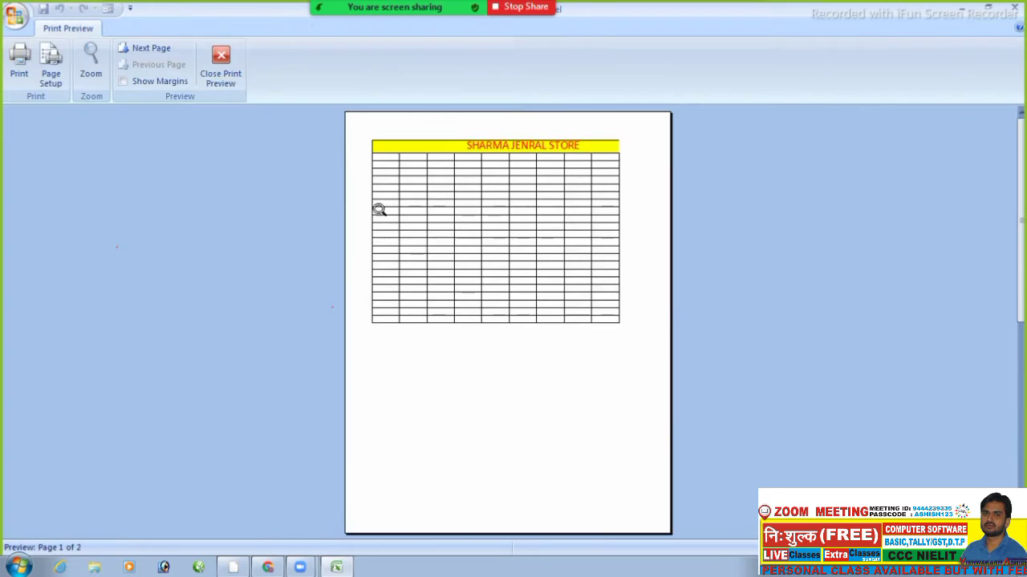
left_click(221, 64)
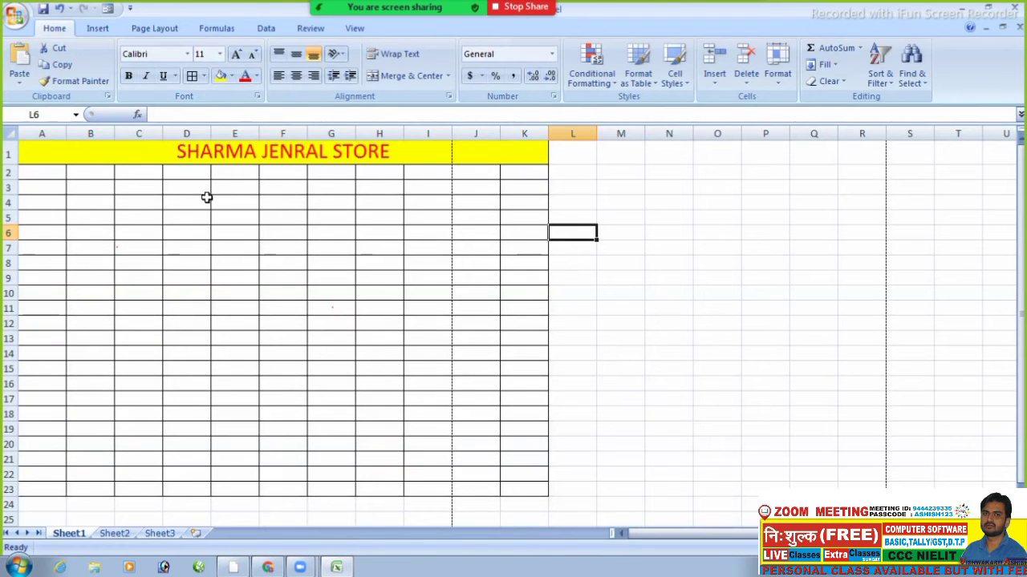
- Reapply All Borders to the range A1:K23 and remove them with No Border
mouse_move(44, 153)
left_mouse_down()
mouse_move(366, 339)
mouse_move(401, 494)
left_mouse_up()
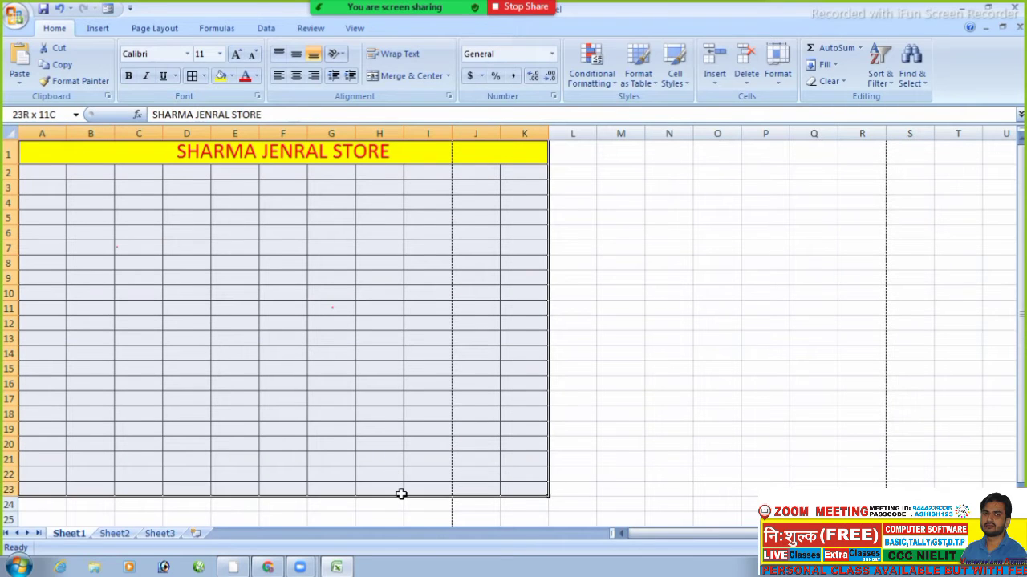
left_click(205, 76)
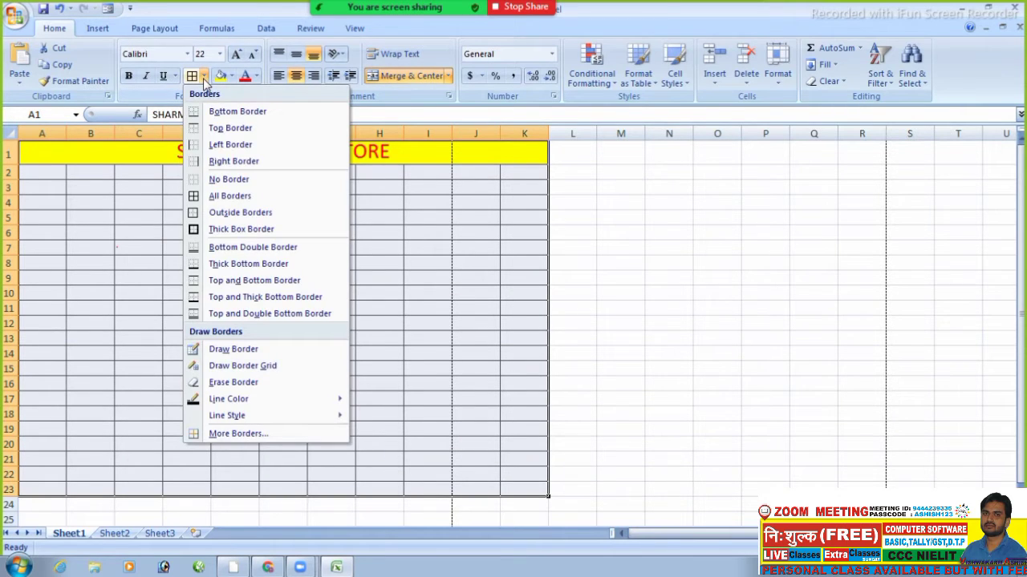
left_click(230, 197)
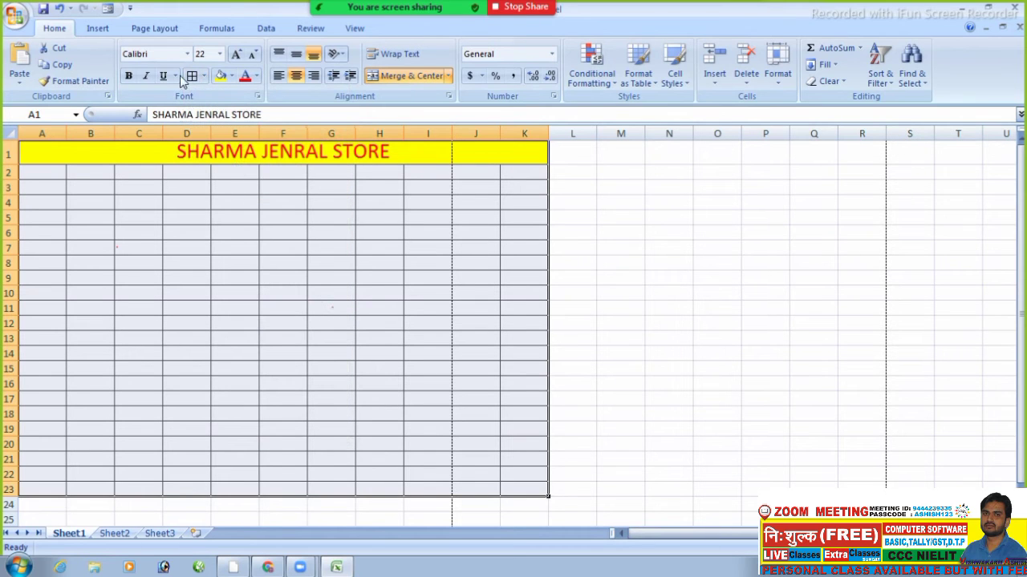
left_click(205, 76)
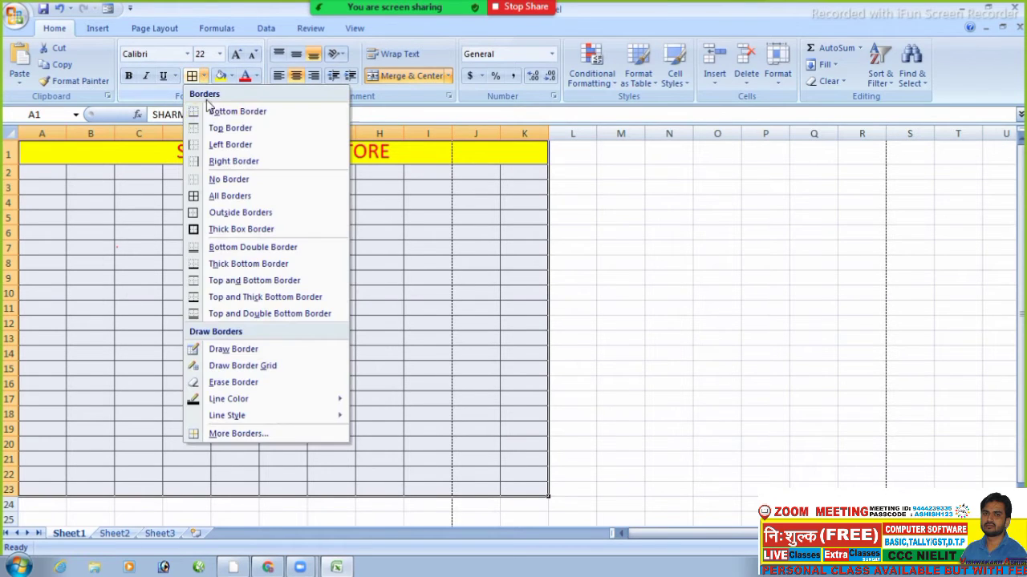
left_click(228, 180)
- Check how the sheet prints without borders in the print preview and return to the worksheet
left_click(14, 17)
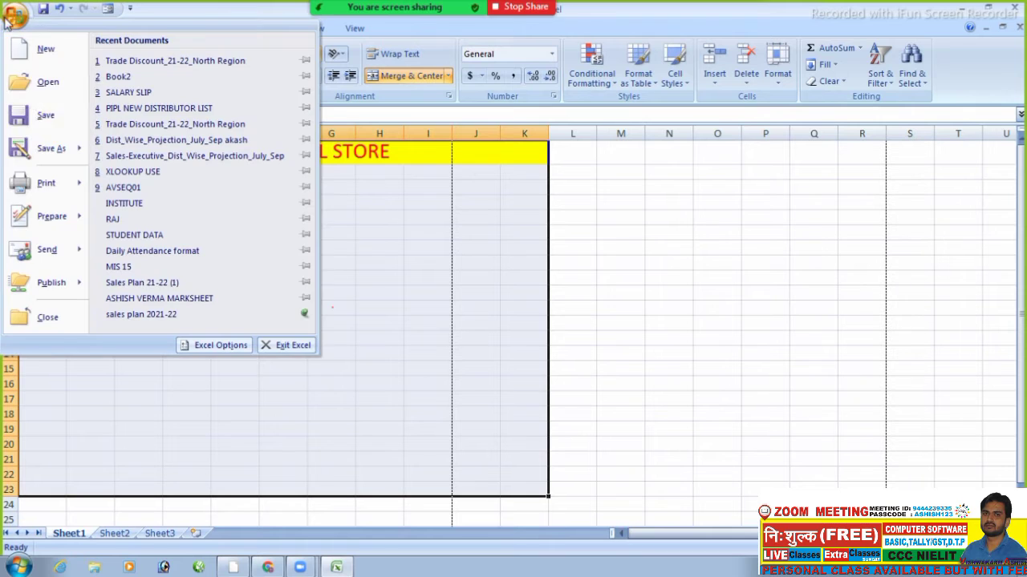
mouse_move(72, 181)
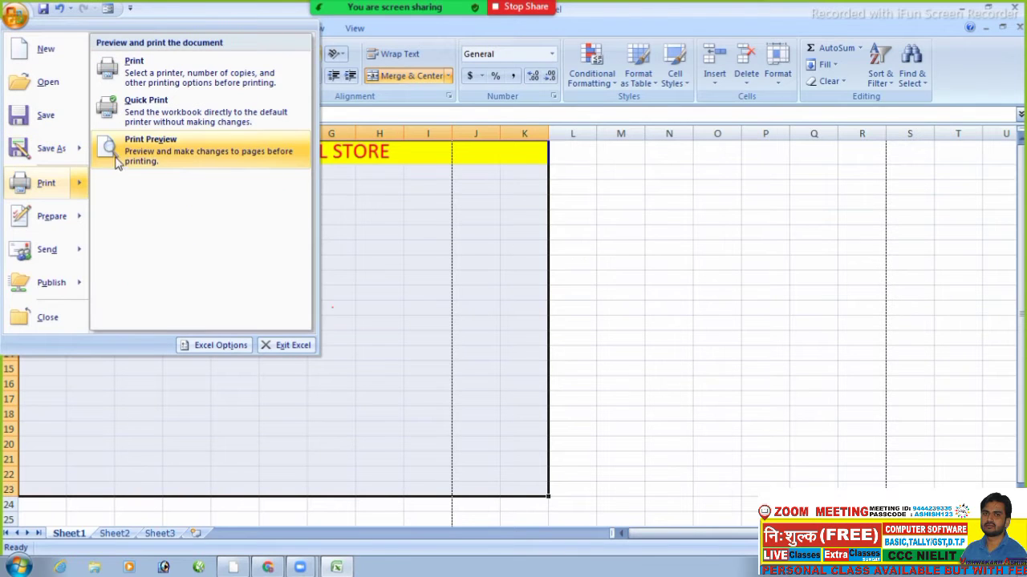
left_click(150, 156)
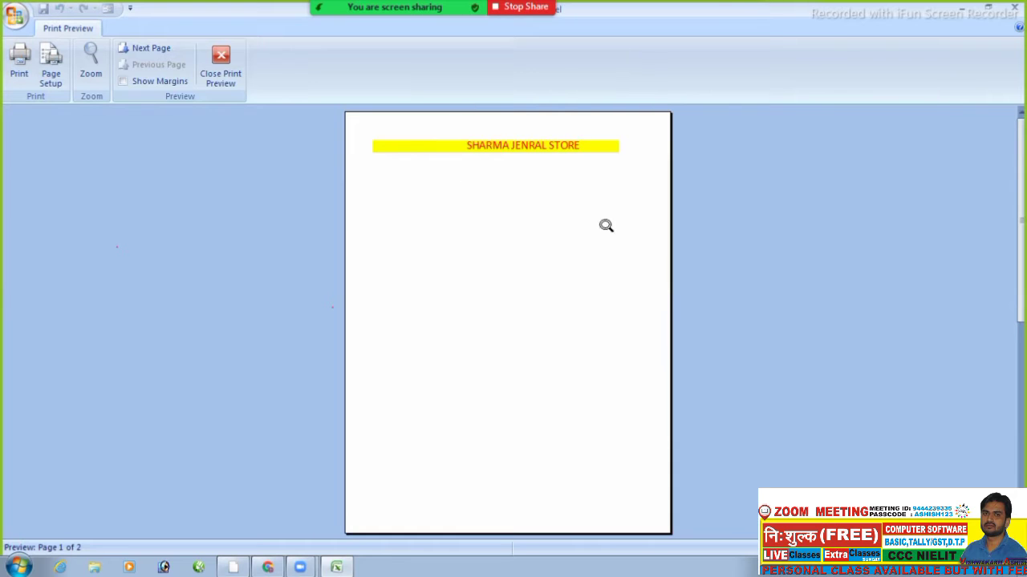
left_click(221, 68)
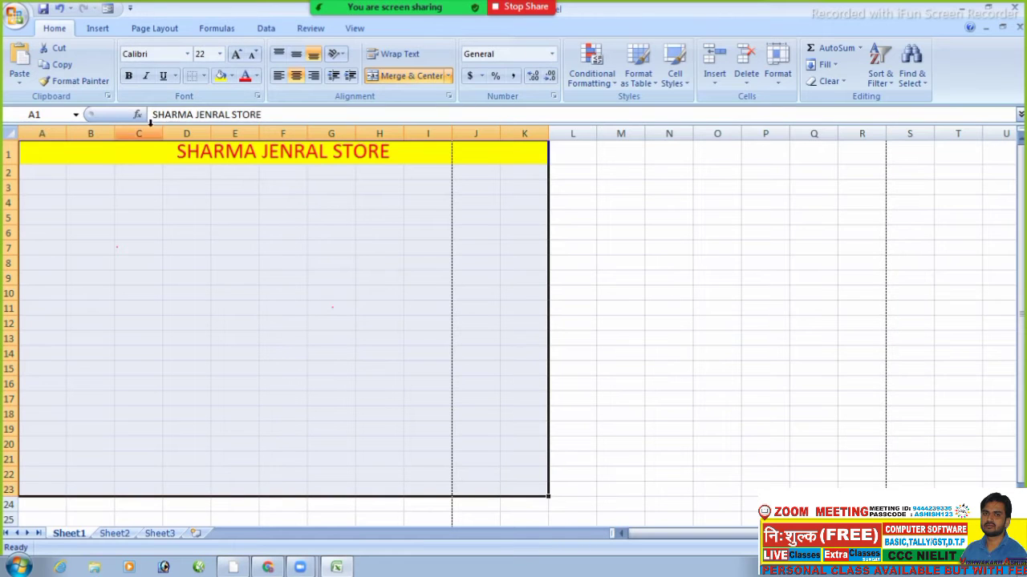
- Apply All Borders to the range A1:K22, including the title row
left_click(137, 172)
left_click_drag(41, 153, 323, 429)
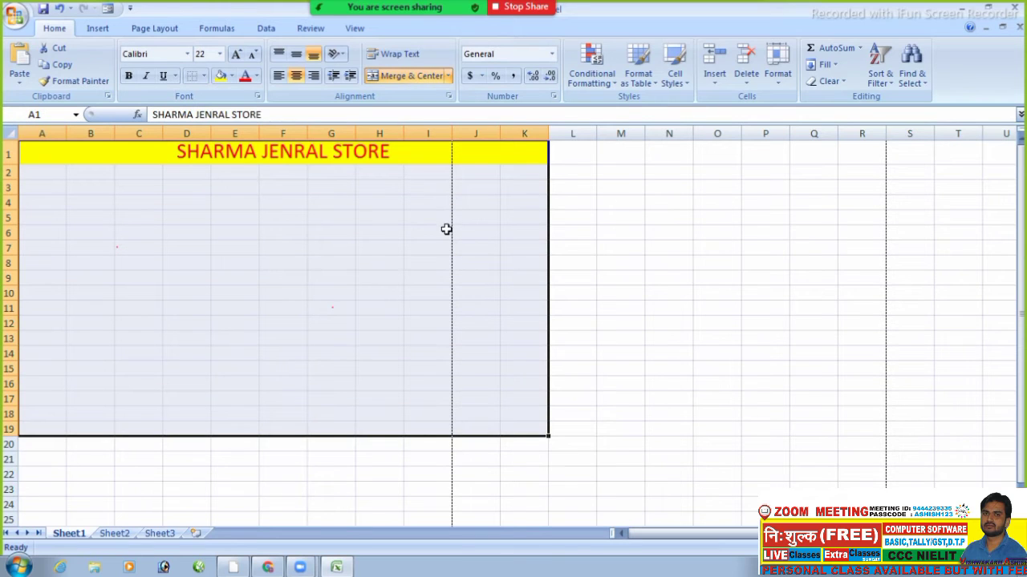
left_click_drag(53, 153, 381, 476)
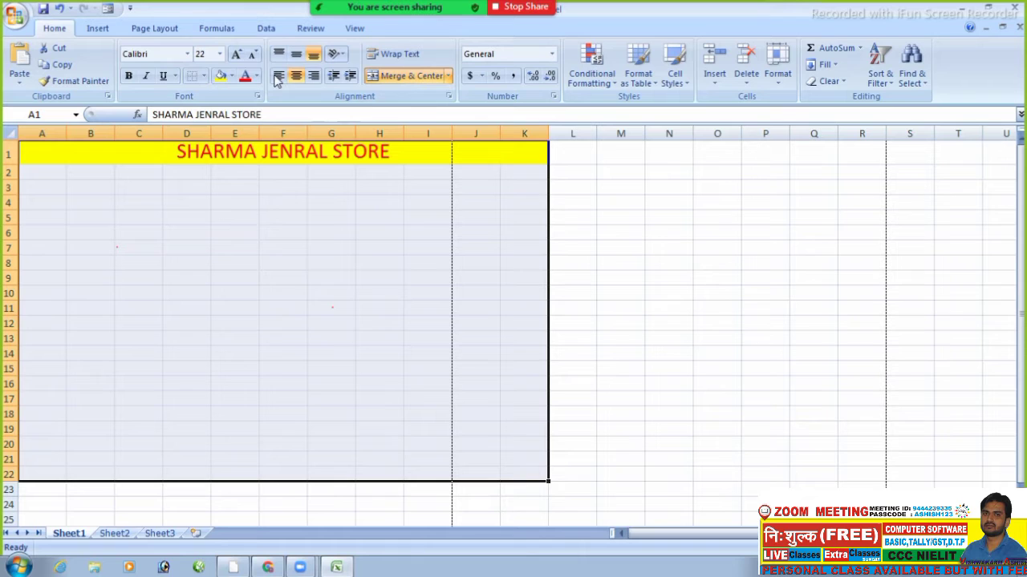
left_click(205, 76)
left_click(201, 197)
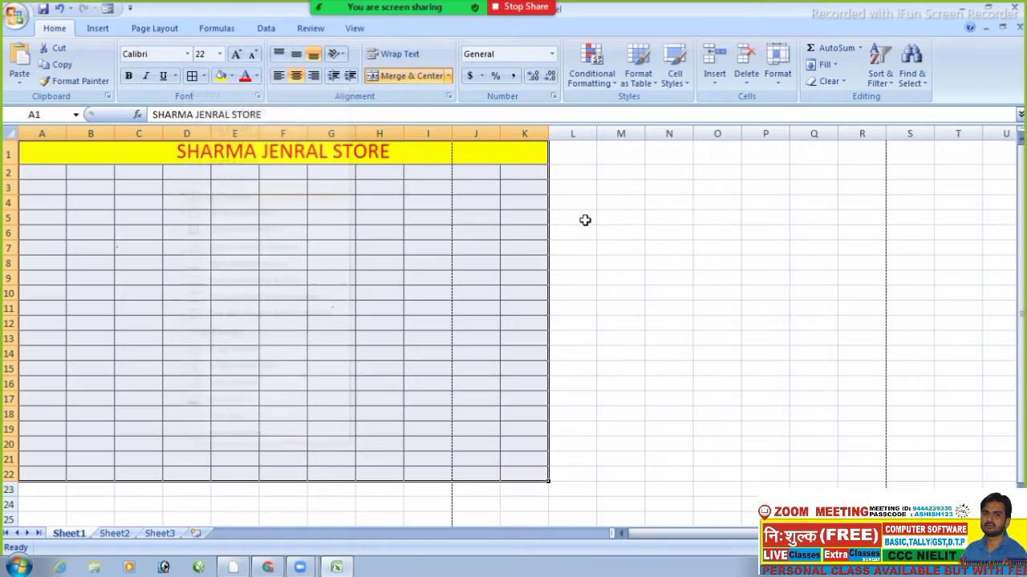
left_click(651, 216)
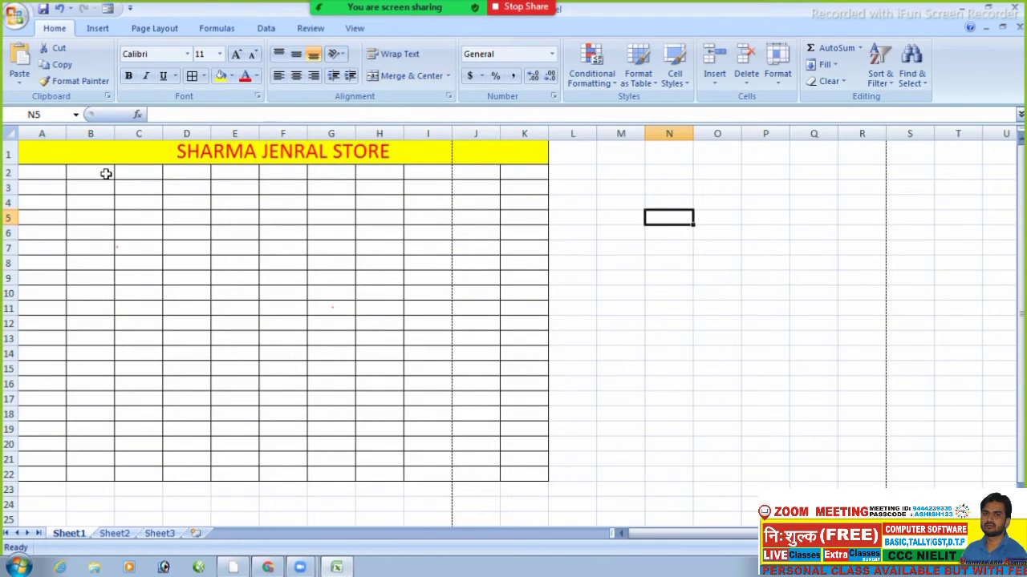
left_click(45, 174)
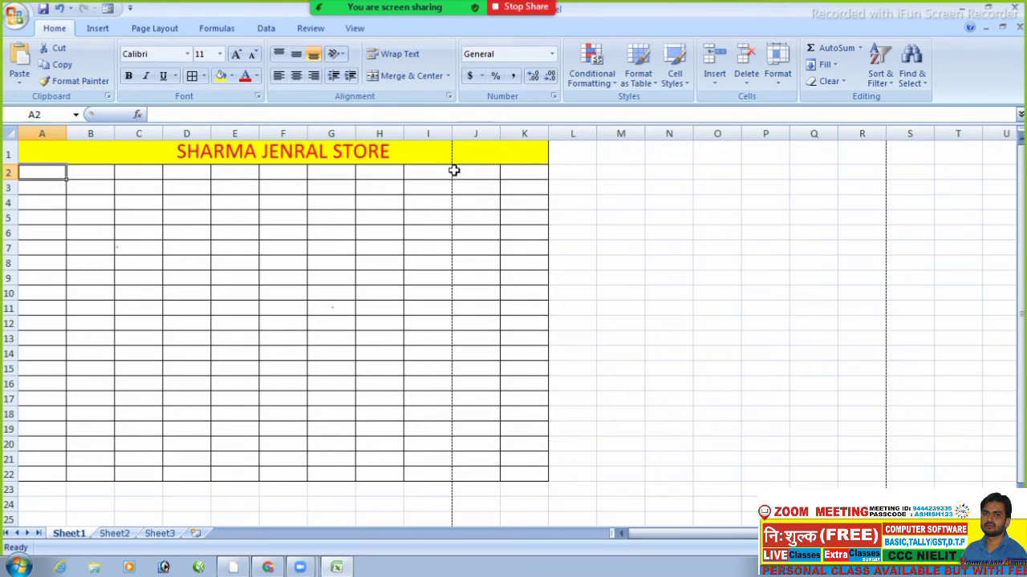
left_click(42, 147)
left_click_drag(440, 159, 437, 475)
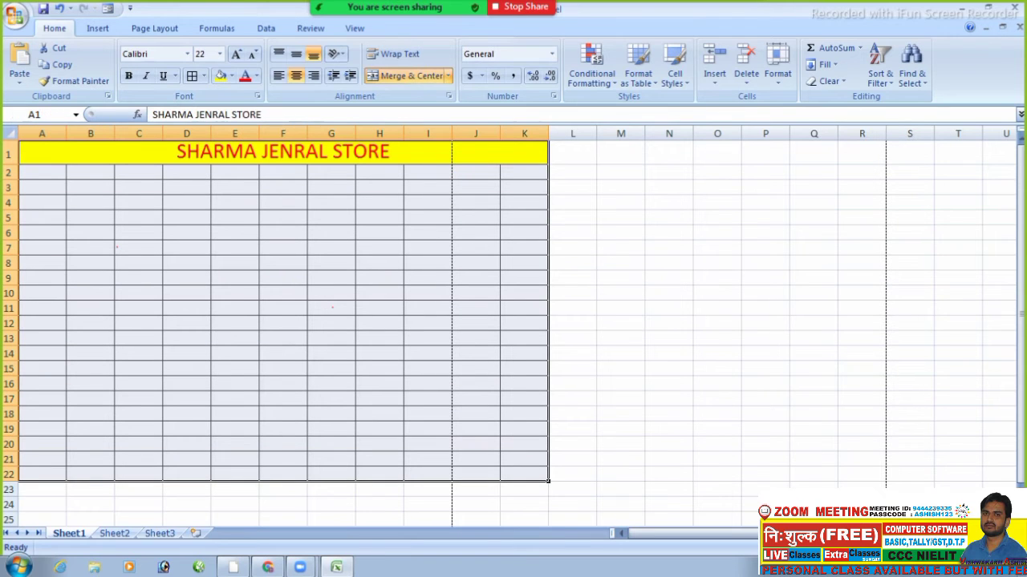
left_click(749, 399)
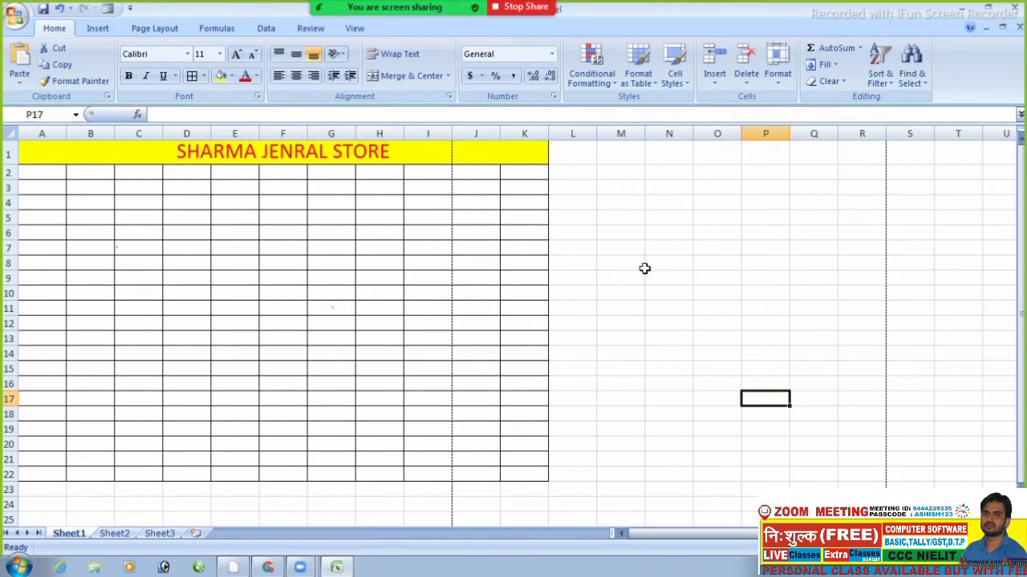
- Enter the column header S.N in cell A2
left_click(484, 271)
left_click(361, 230)
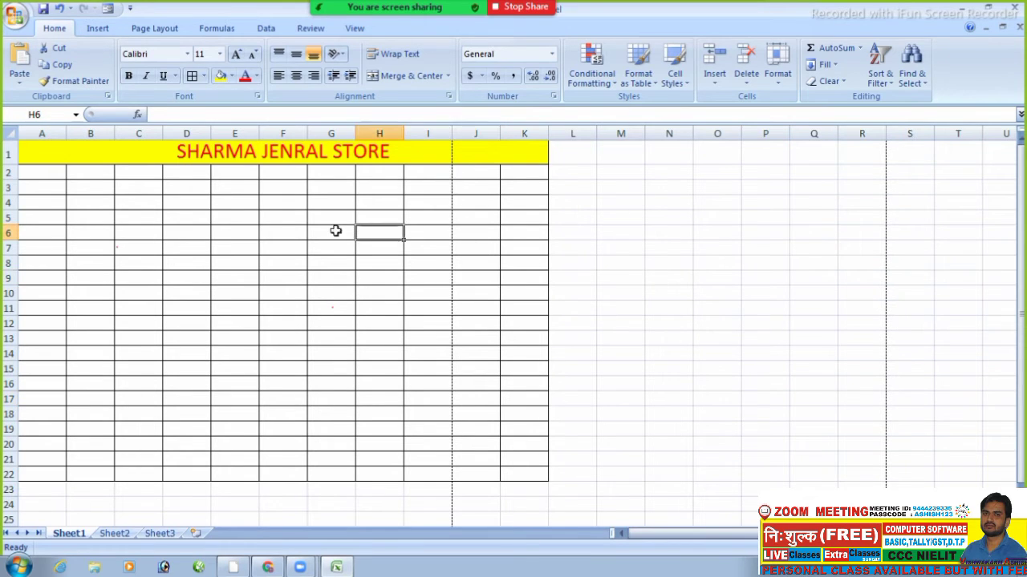
left_click(38, 173)
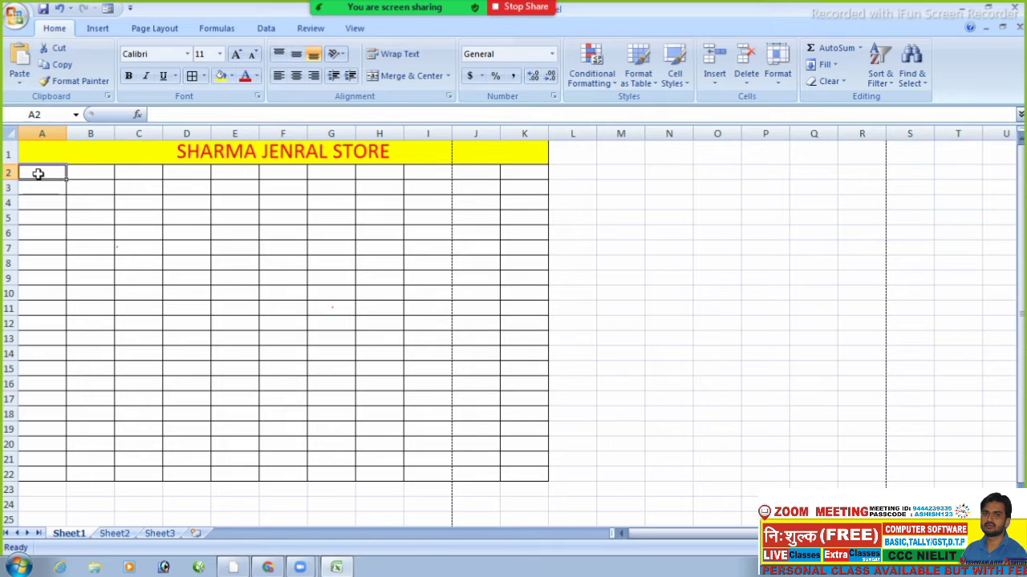
type("S")
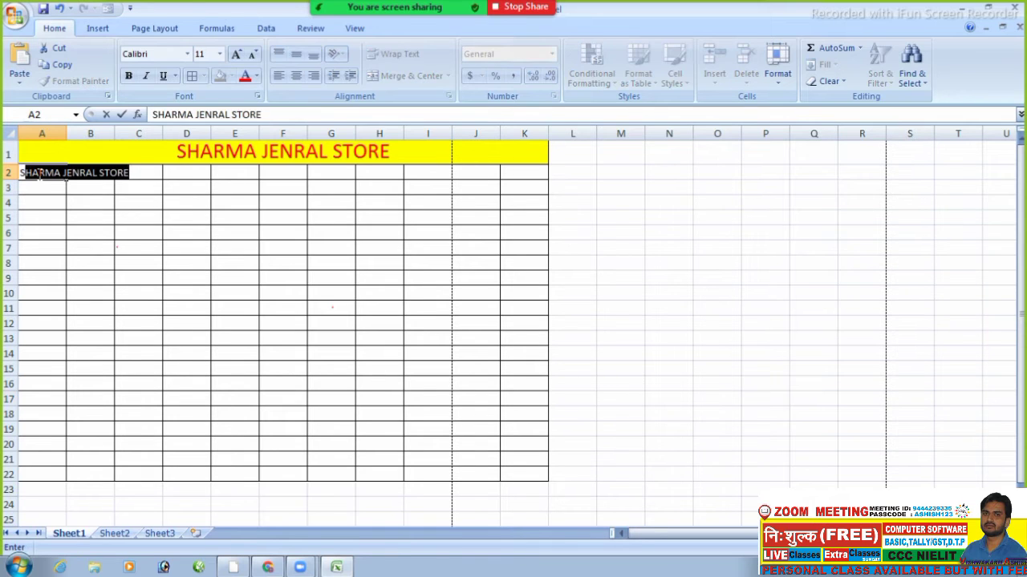
type(".N")
key("Tab")
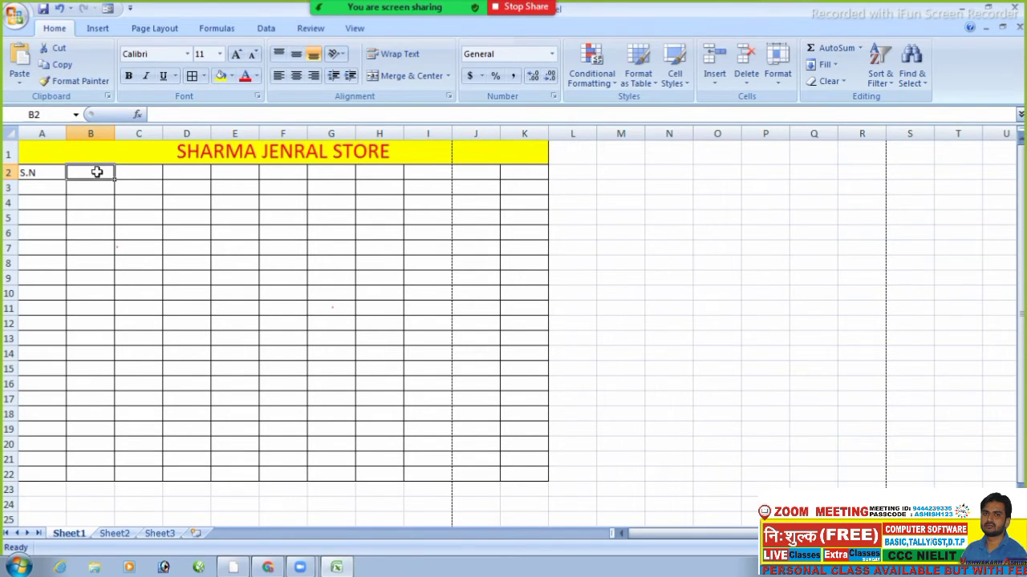
- Enter the header FOOD ITEM in cell B2 and widen column B to fit it
type("I")
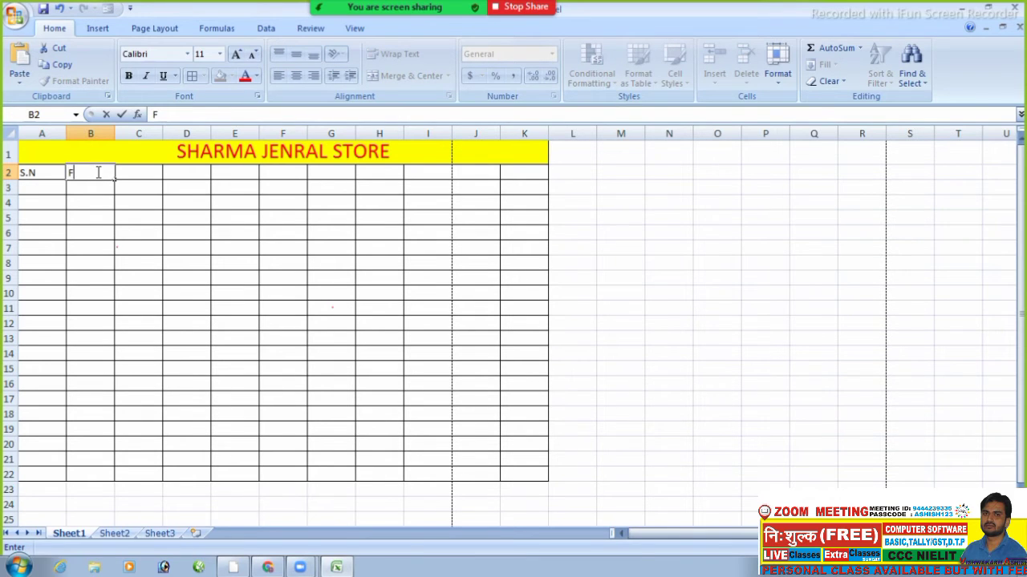
type("OOD ITEM")
left_click(122, 234)
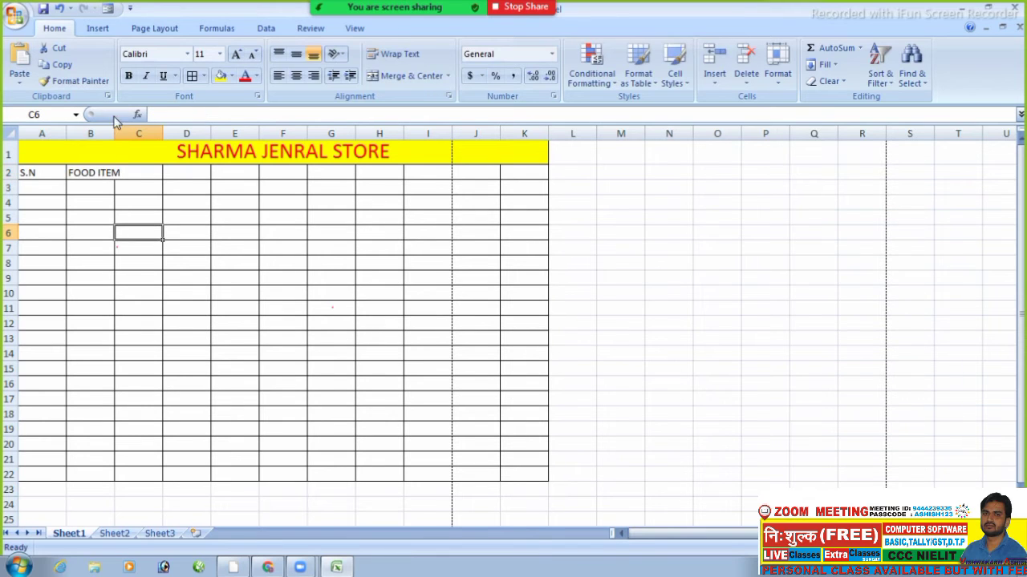
left_click_drag(114, 128, 123, 129)
left_click(105, 238)
- Enter the header LIQUID ITEM in cell C2 and widen column C to fit it
left_click(148, 169)
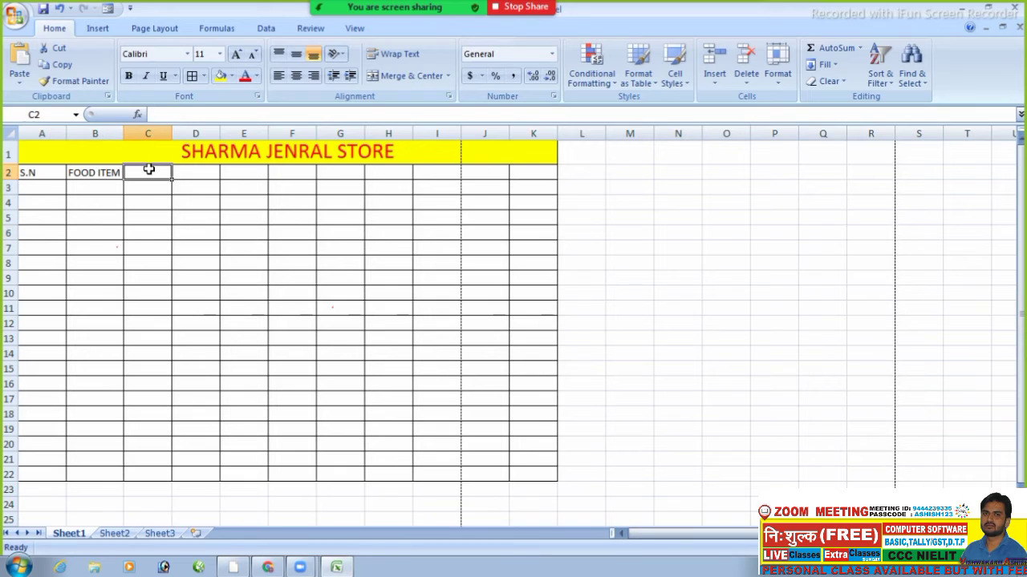
type("LIQ")
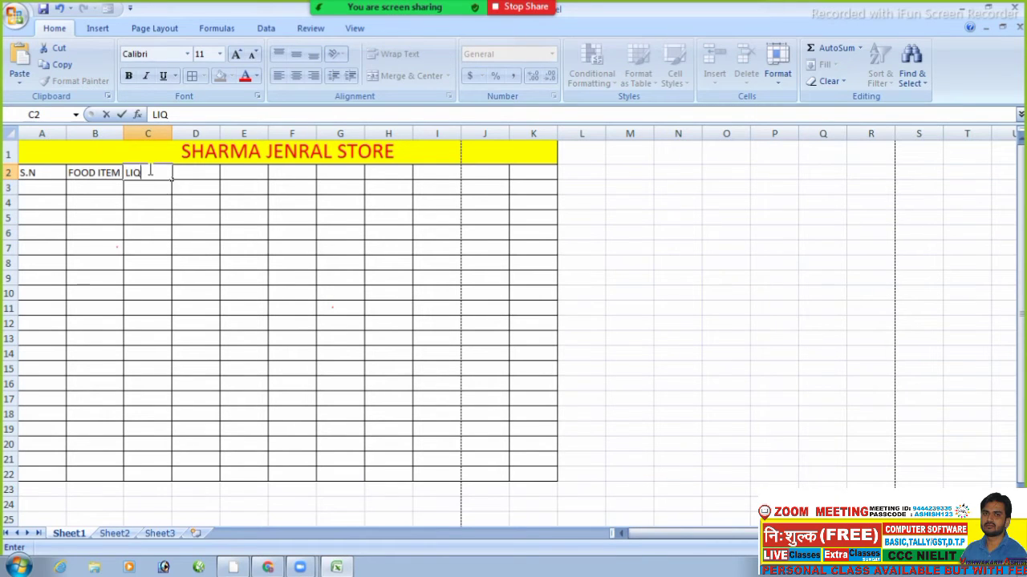
type("UID ITEM")
left_click(154, 203)
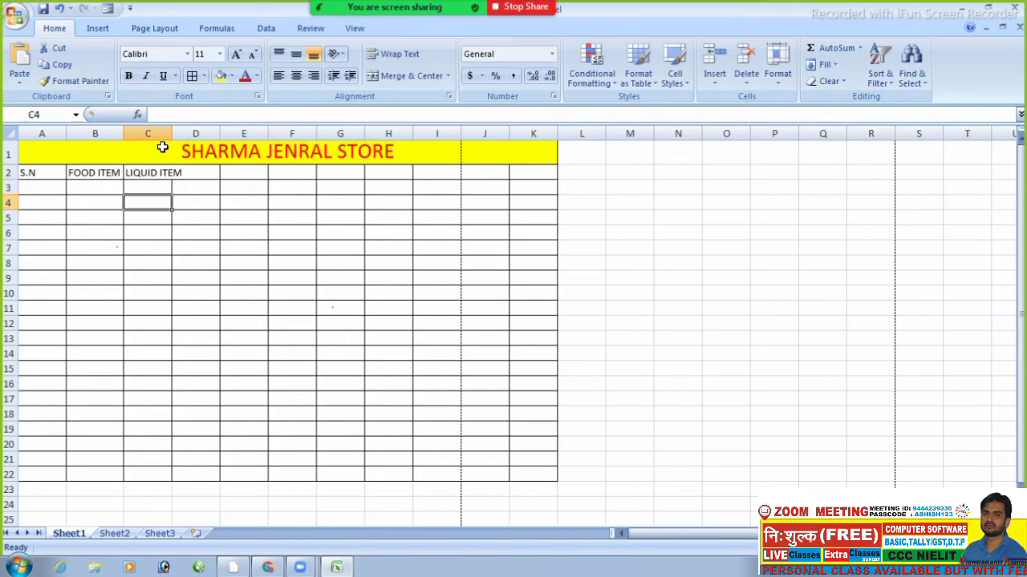
left_click_drag(172, 133, 186, 134)
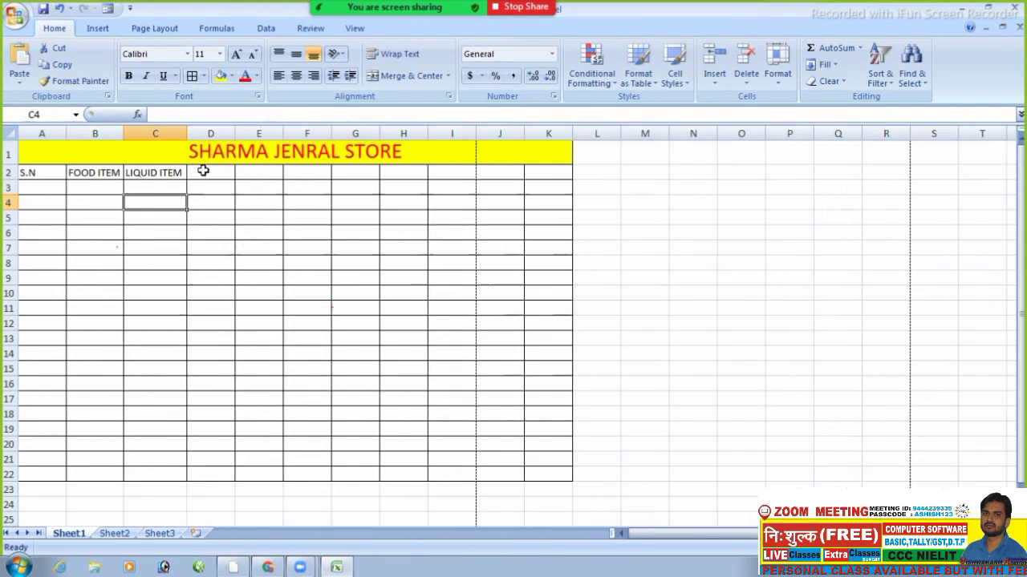
- Enter the header RATE in cell D2
left_click(205, 173)
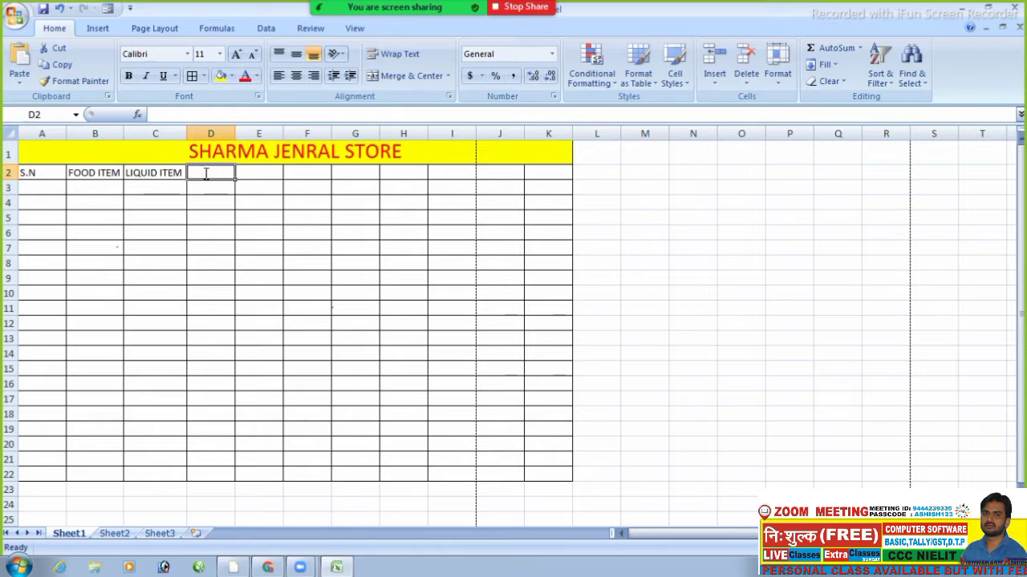
type("RATE")
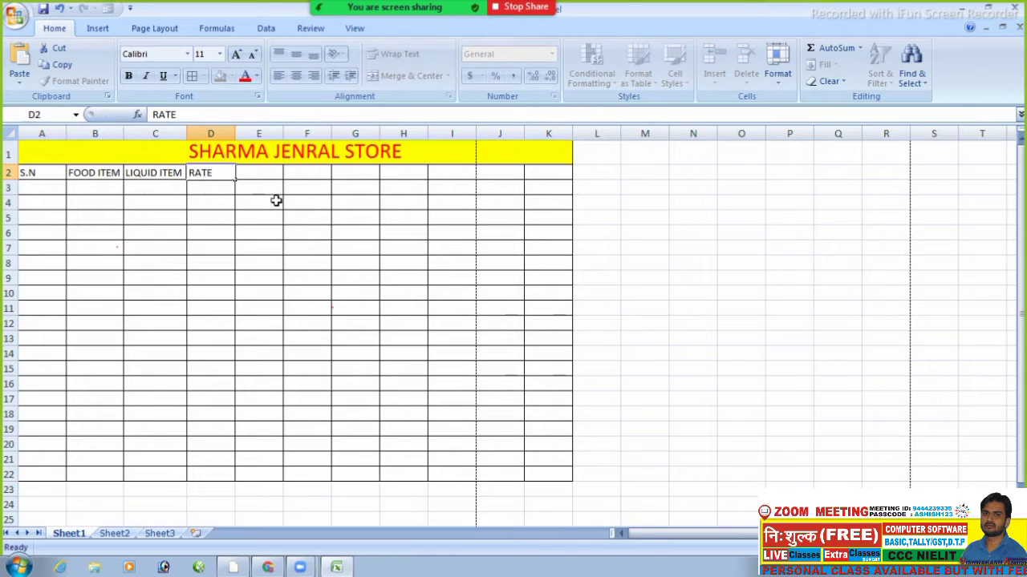
left_click(276, 201)
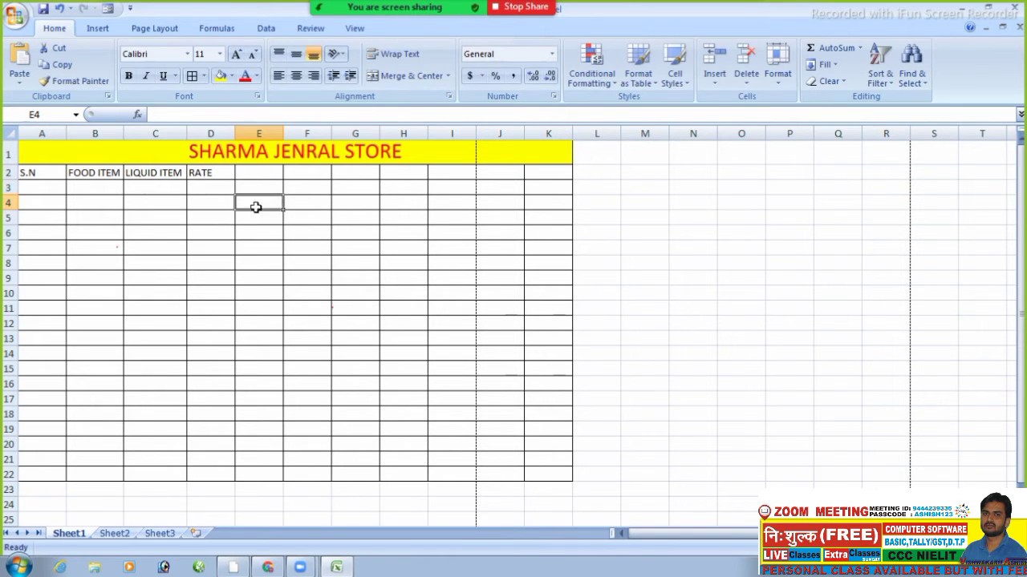
left_click(215, 188)
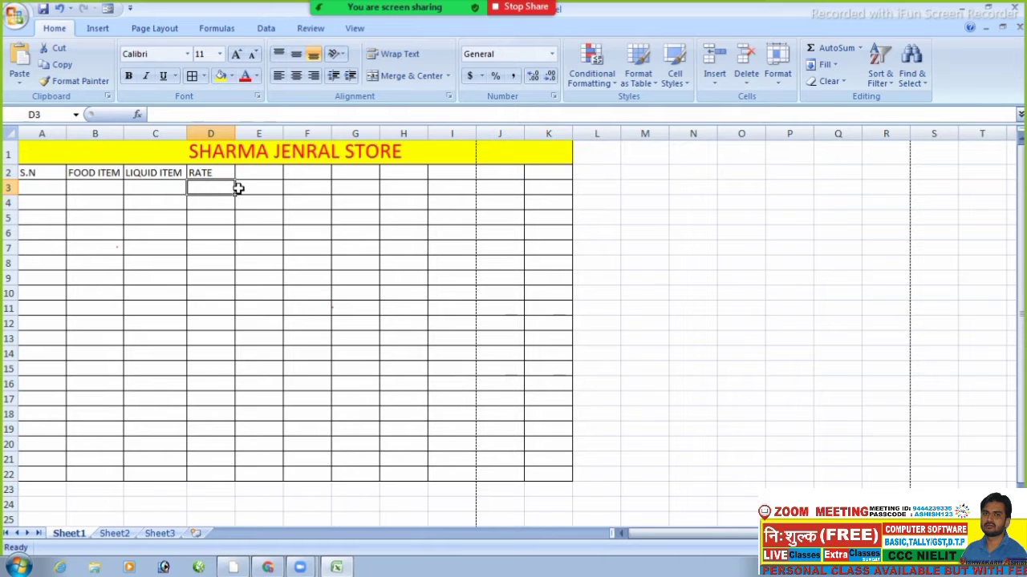
- Enter the header TOTAL RATE in cell E2 and widen column E to fit it
left_click(262, 172)
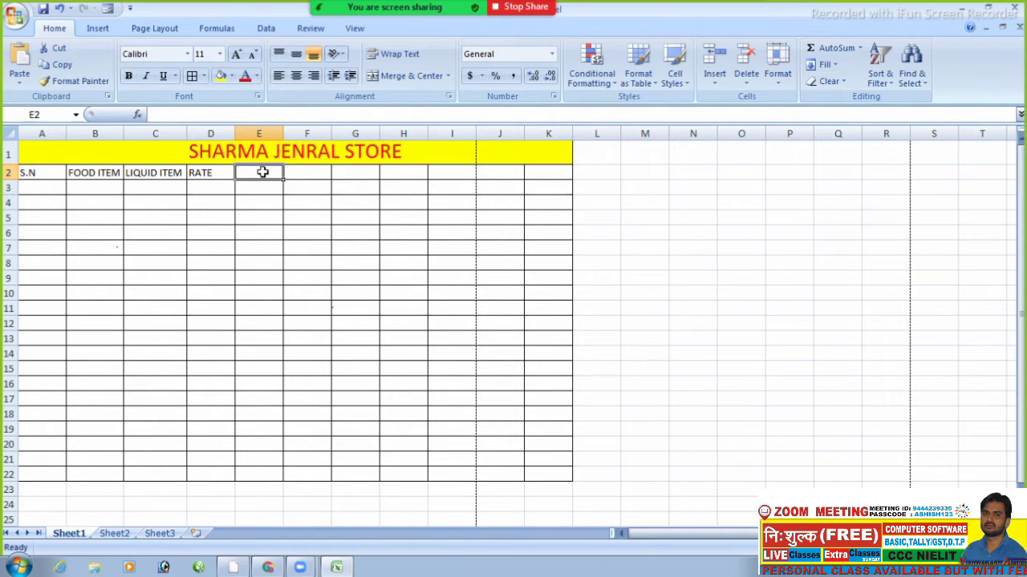
type("TOTAL")
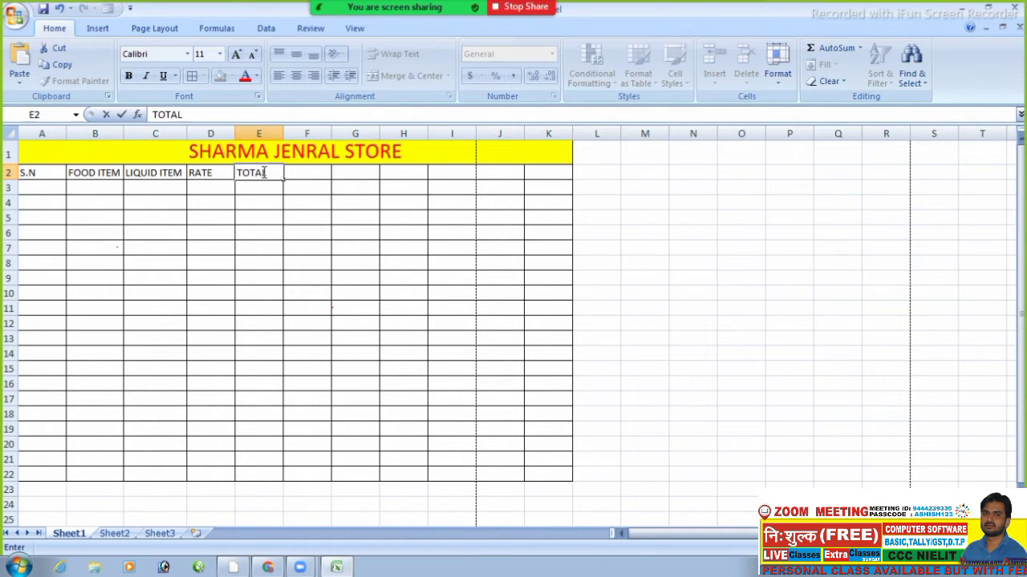
type(" P")
type("ATE")
left_click(269, 235)
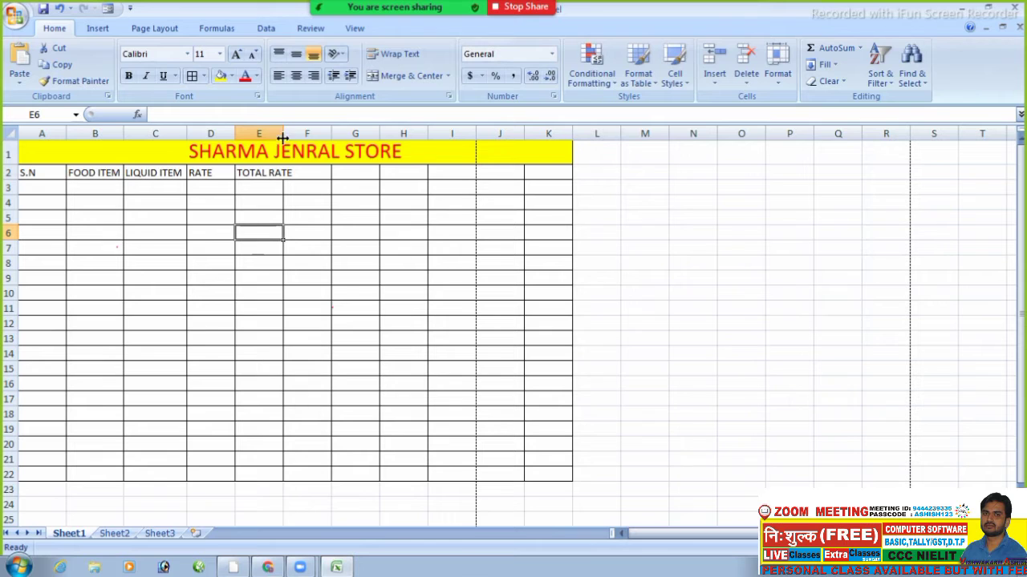
left_click_drag(282, 138, 296, 138)
left_click(270, 221)
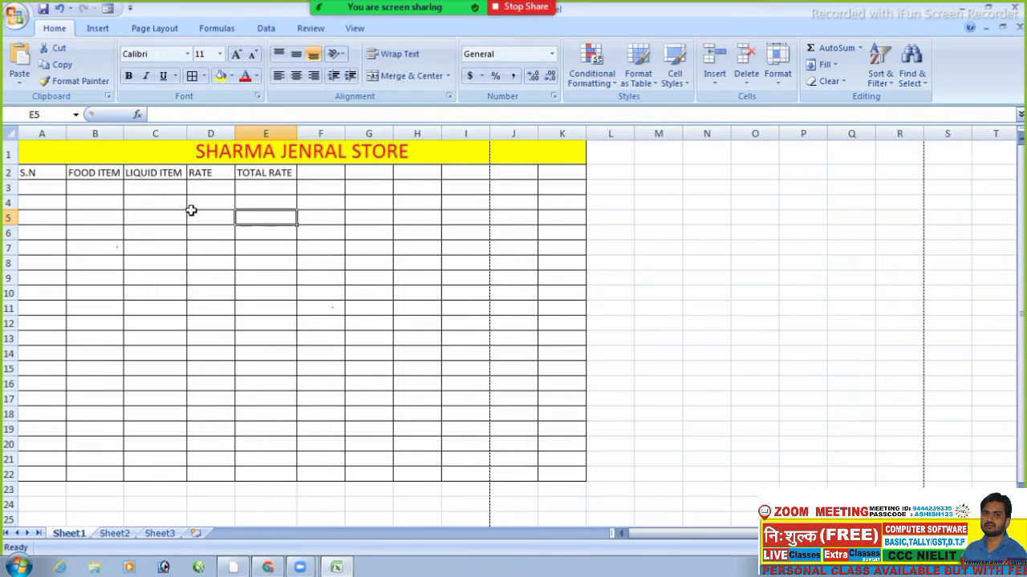
- Enter serial numbers 1, 2 and 3 in A3:A5 and fill the series down to 20 in A22
left_click(46, 192)
type("1")
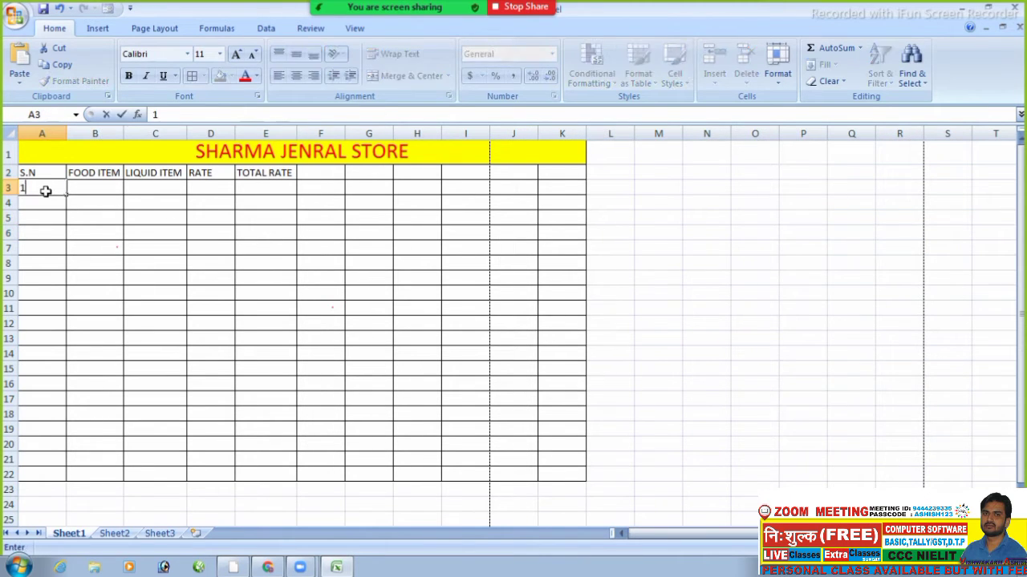
key("Return")
type("2")
key("Return")
type("4")
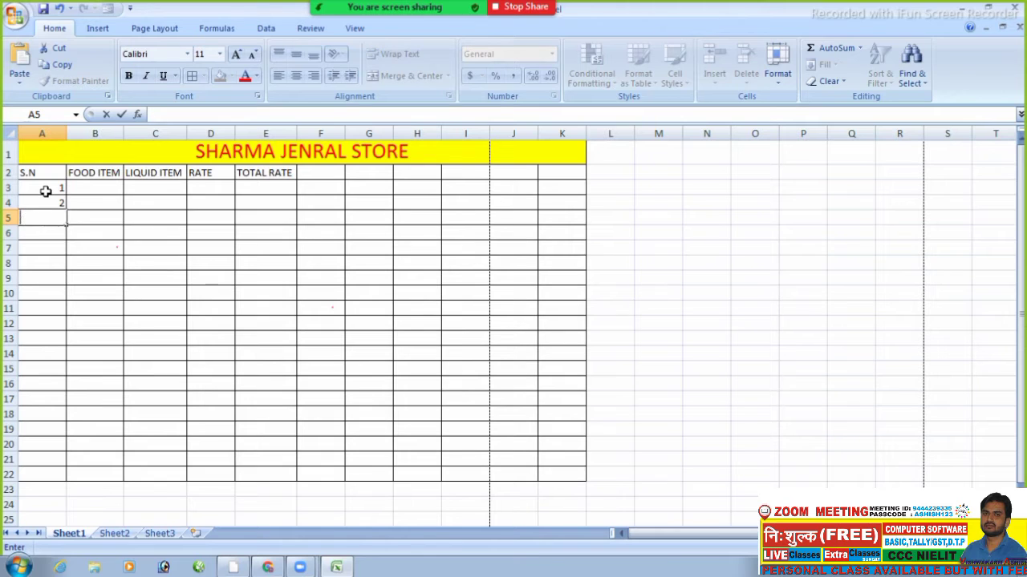
type("3")
left_click(98, 229)
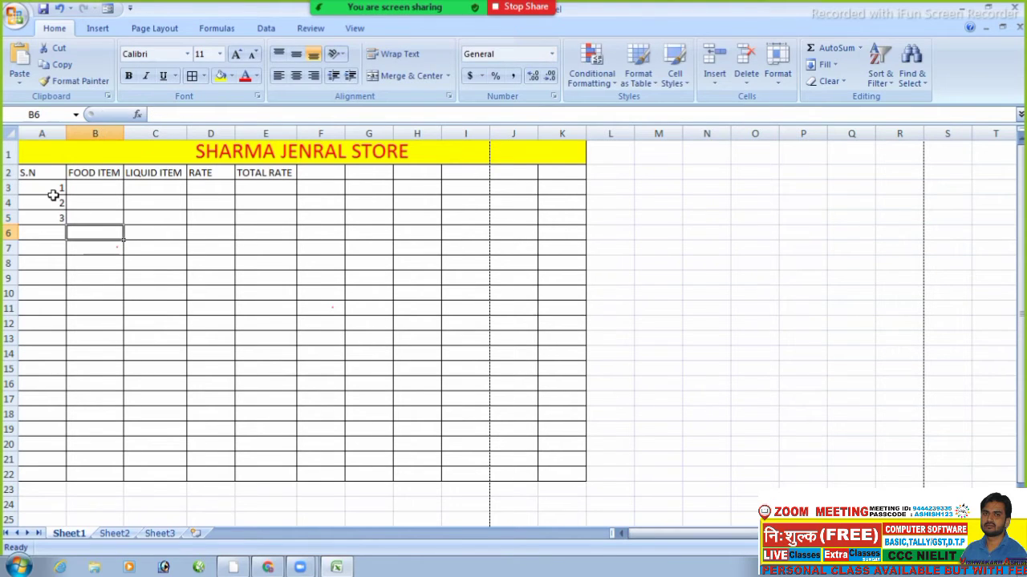
left_click_drag(49, 192, 51, 478)
left_click(92, 321)
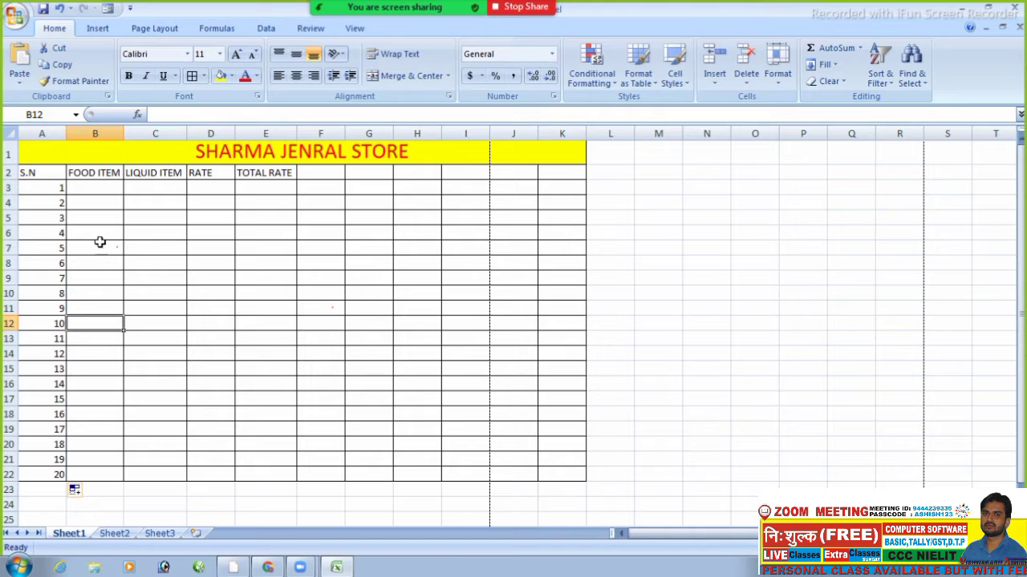
left_click(258, 213)
left_click(109, 190)
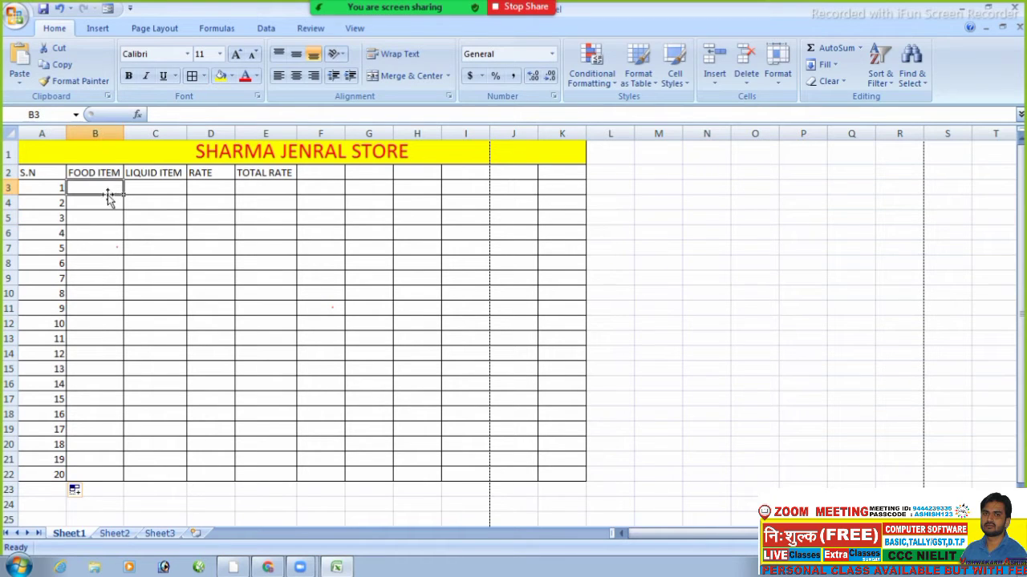
left_click(105, 204)
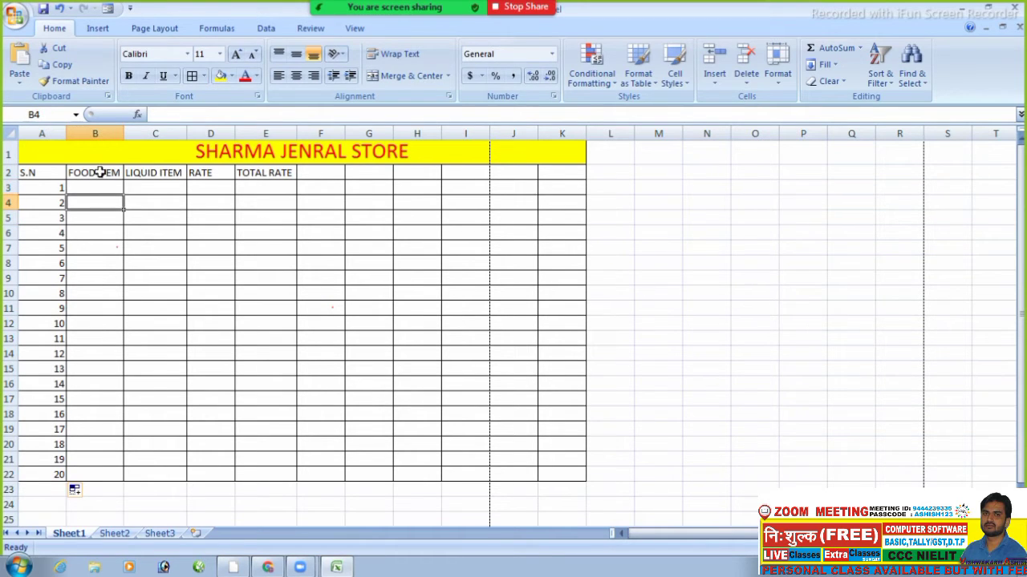
left_click(99, 172)
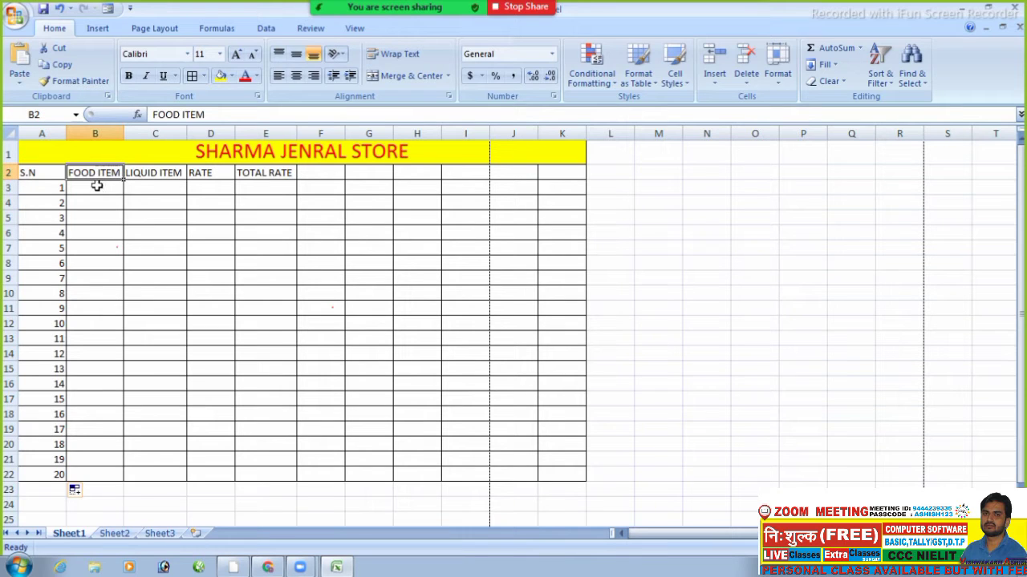
left_click(146, 188)
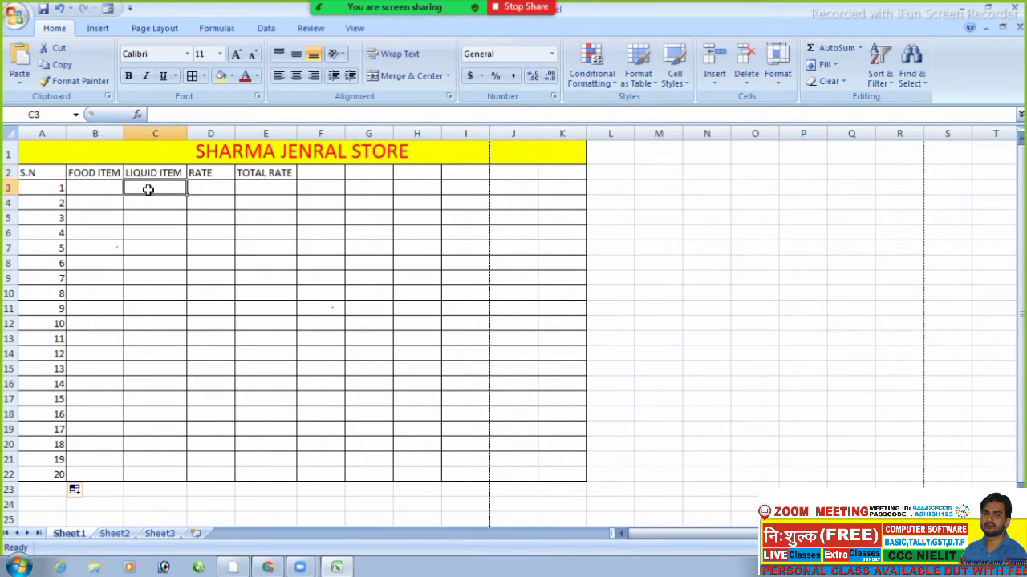
left_click(164, 234)
- Apply the custom number format 0 "KG" to the FOOD ITEM cells B3:B22
left_click_drag(94, 188, 87, 472)
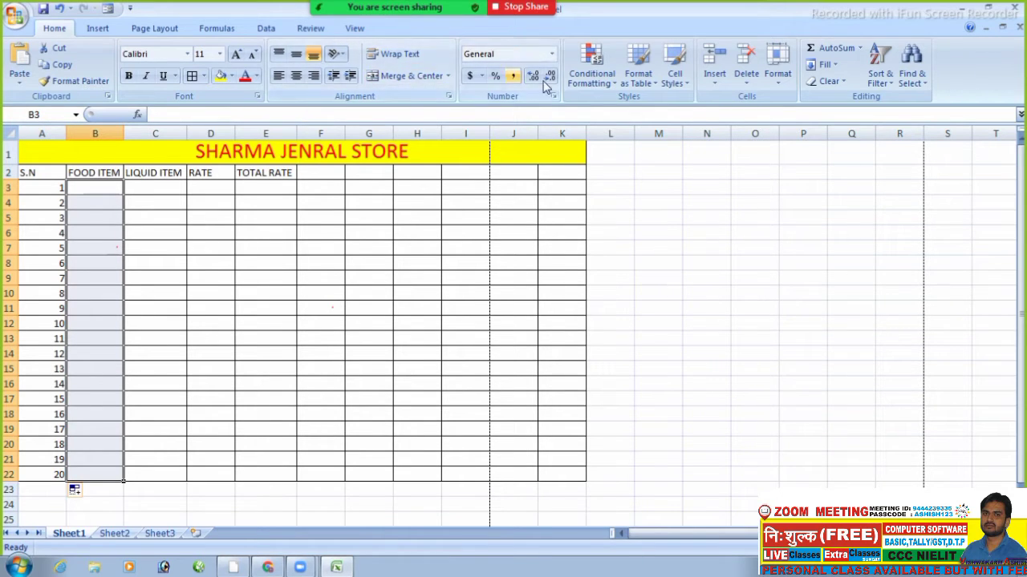
right_click(99, 237)
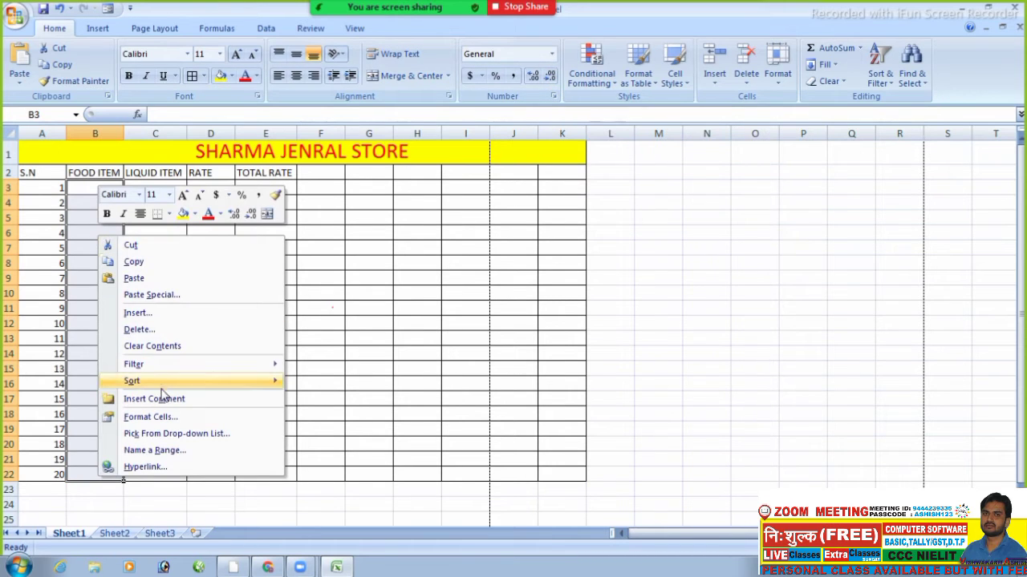
mouse_move(165, 384)
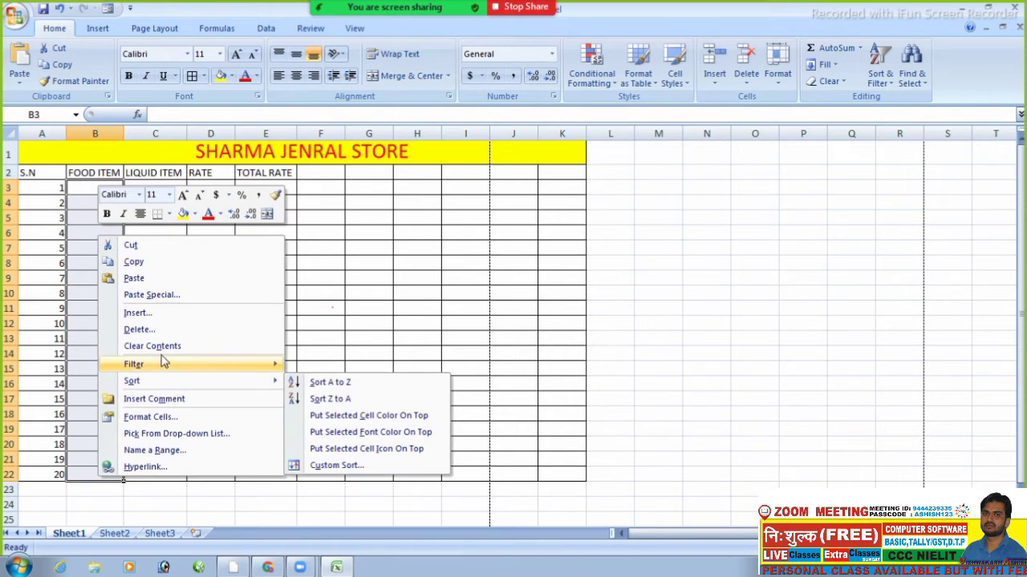
left_click(166, 416)
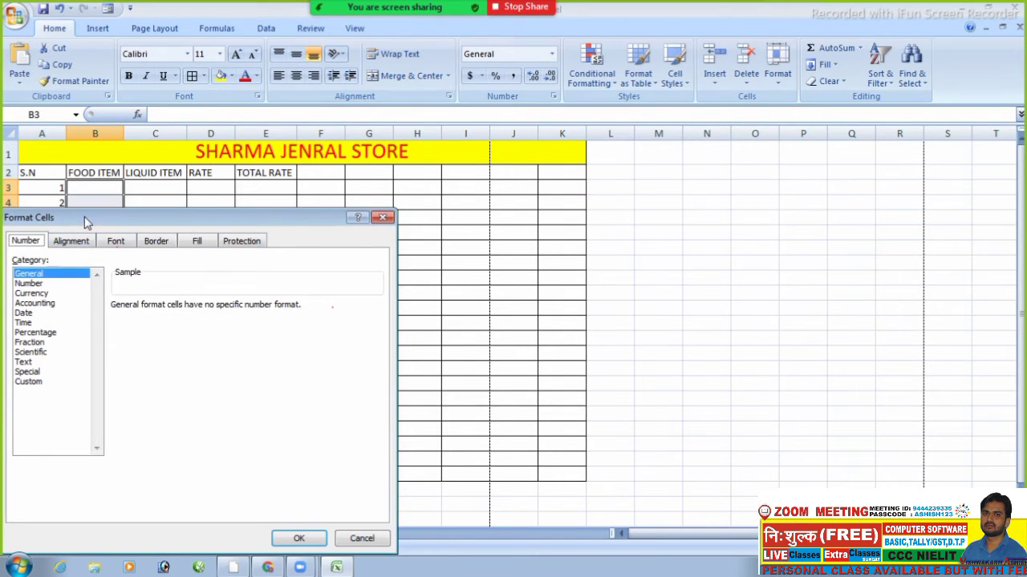
left_click_drag(88, 221, 644, 132)
left_click(580, 292)
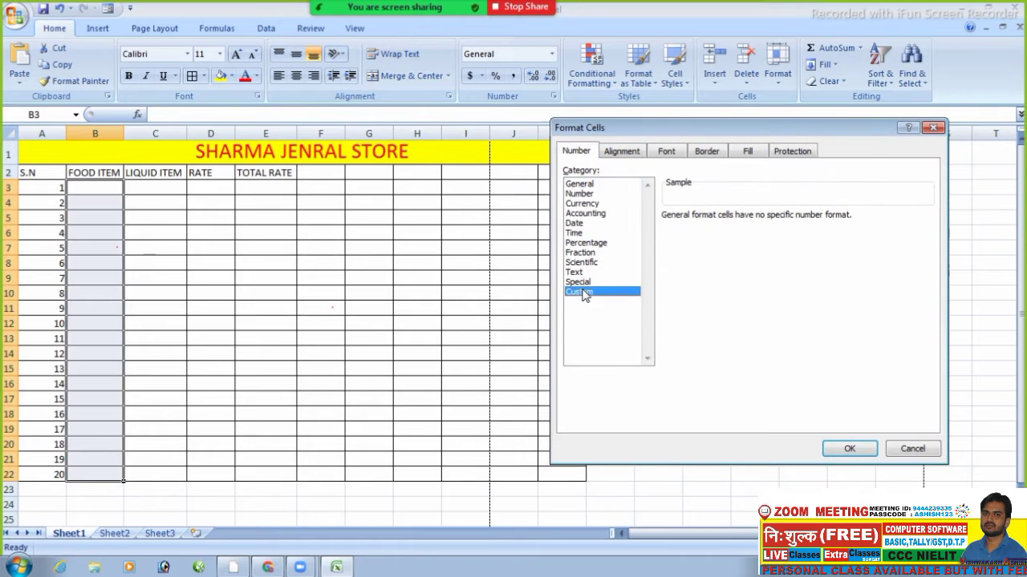
left_click(670, 254)
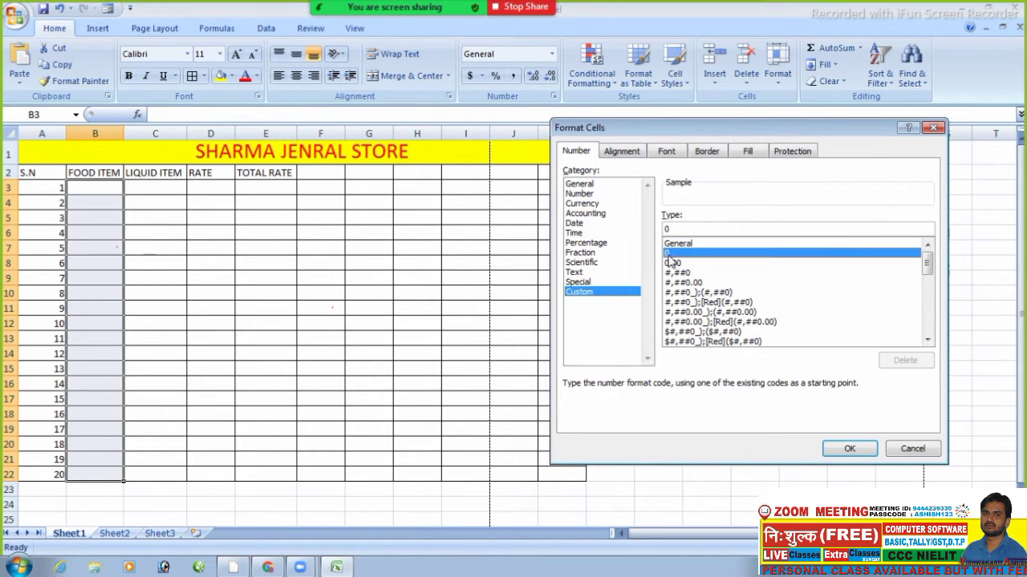
left_click(774, 228)
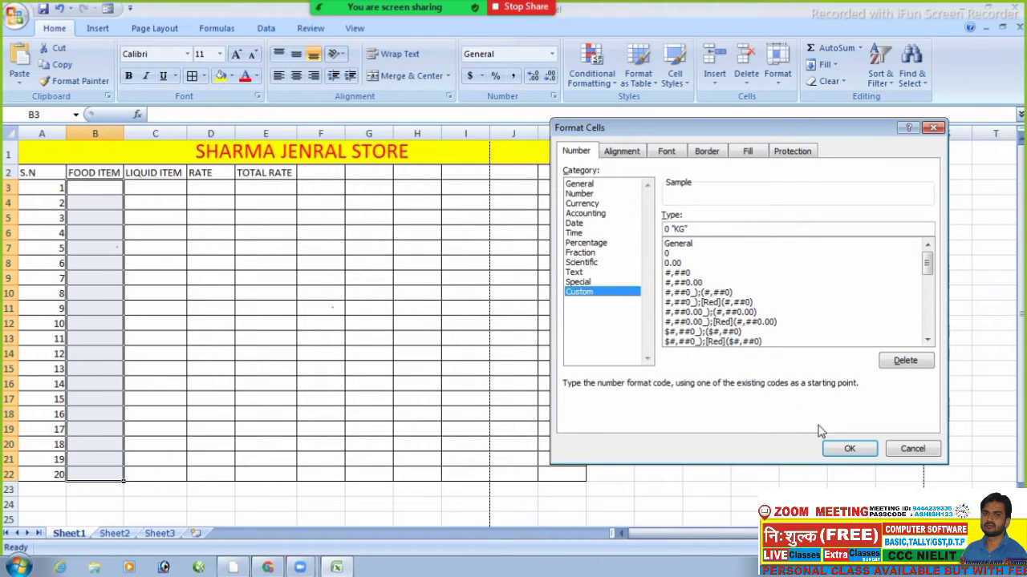
left_click(840, 447)
left_click(739, 323)
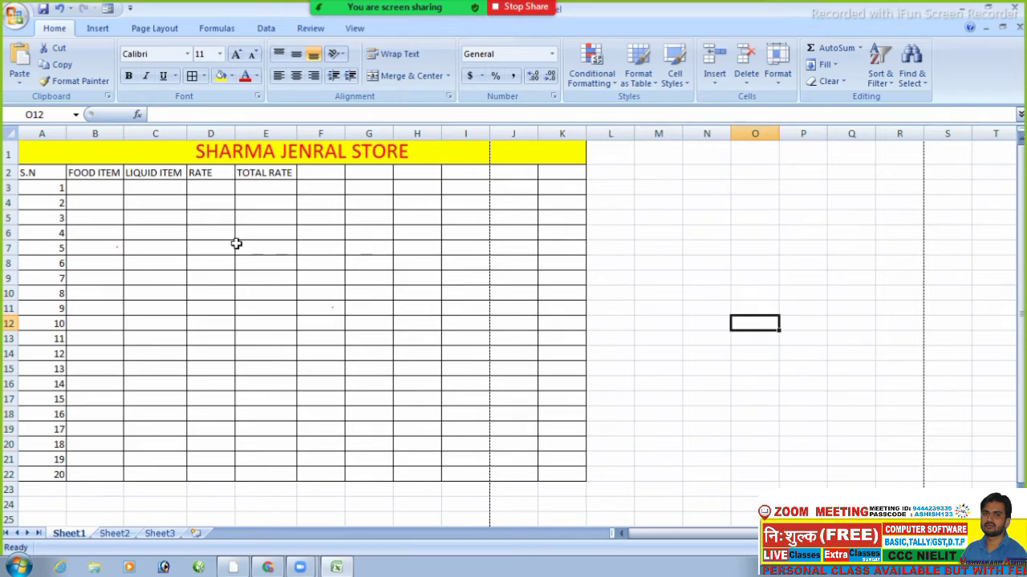
left_click(88, 188)
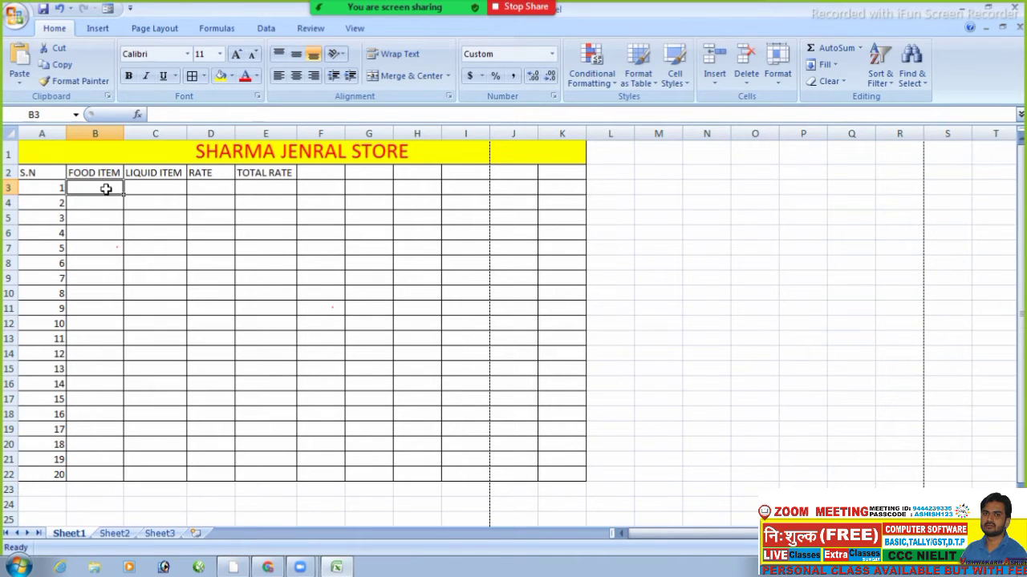
- Enter 12 in B3 and 4 in B4 under the FOOD ITEM header
type("1")
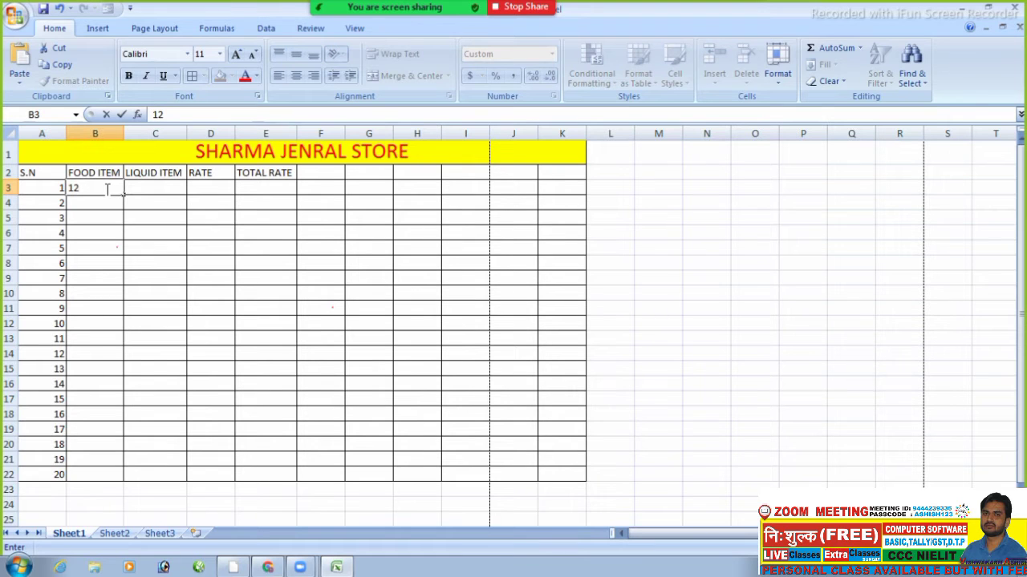
type("2")
key("Return")
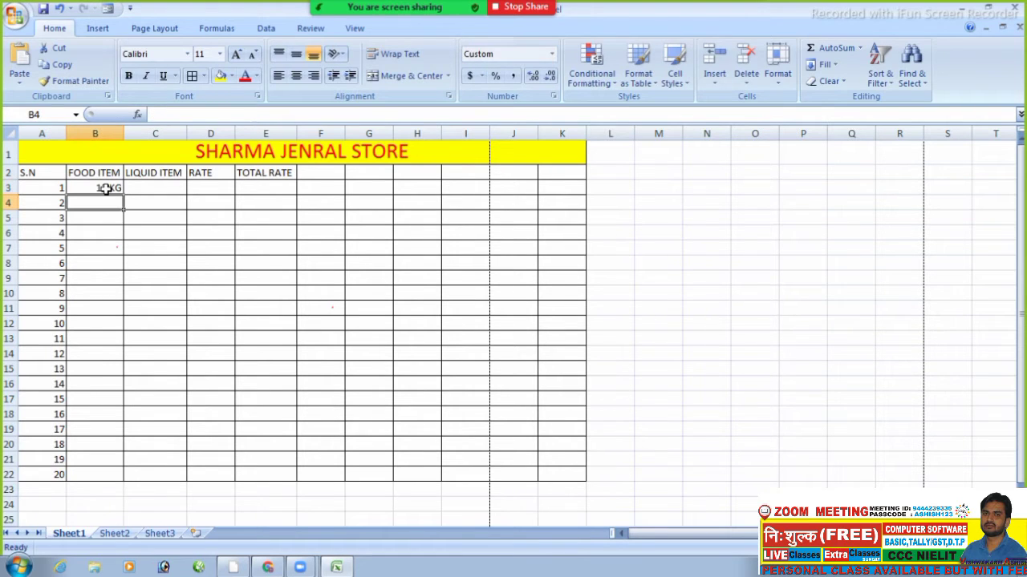
left_click(103, 216)
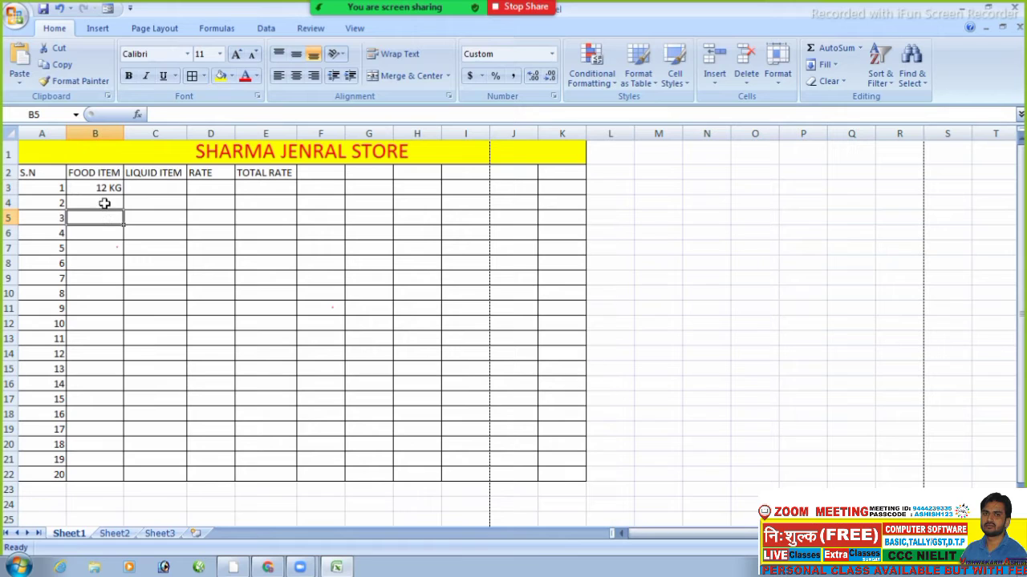
left_click(104, 204)
type("4")
key("Return")
- Insert a sheet column before FOOD ITEM with the header ITEM NAME in B2, widened to fit the text
left_click(88, 176)
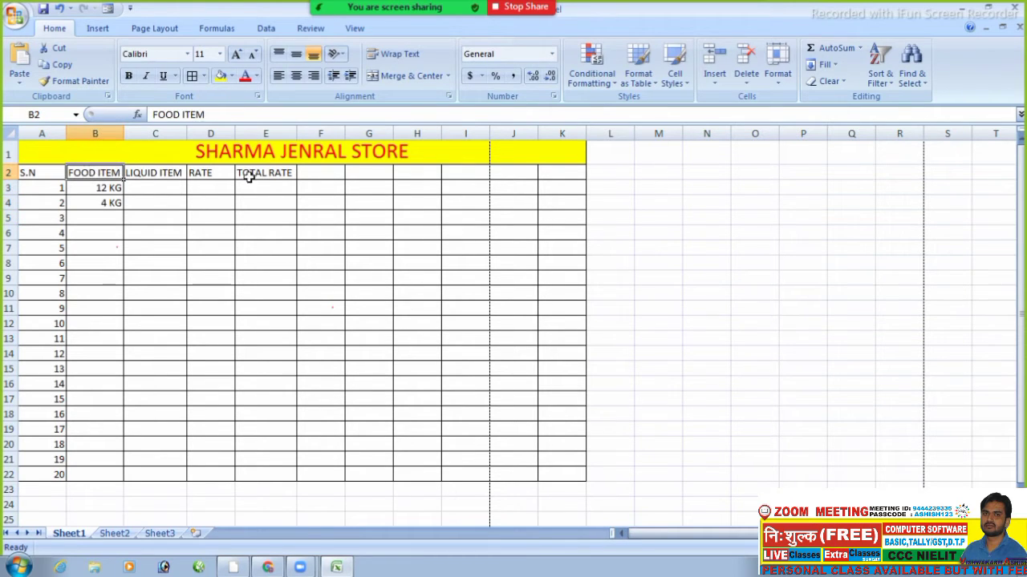
left_click(714, 78)
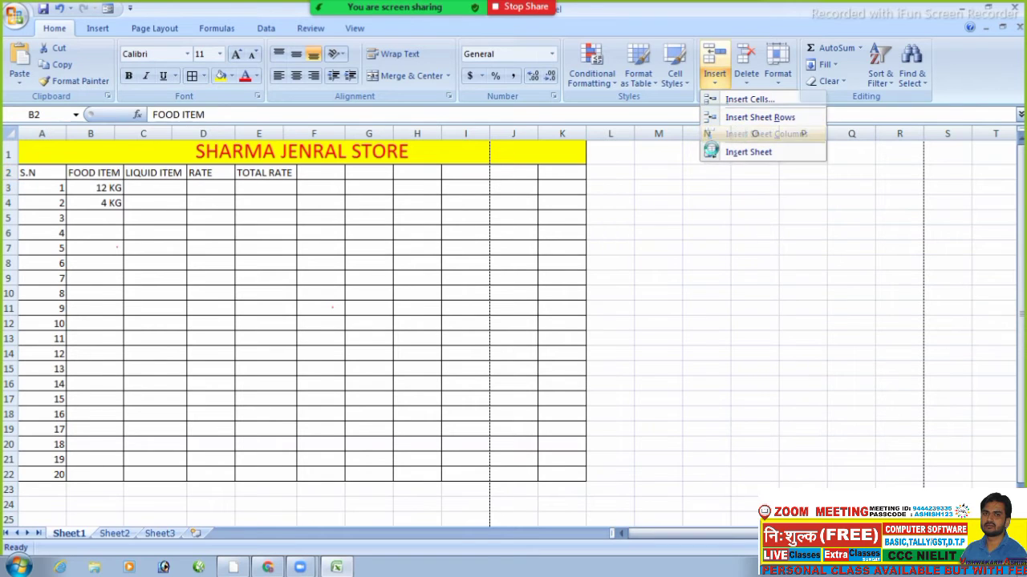
left_click(750, 134)
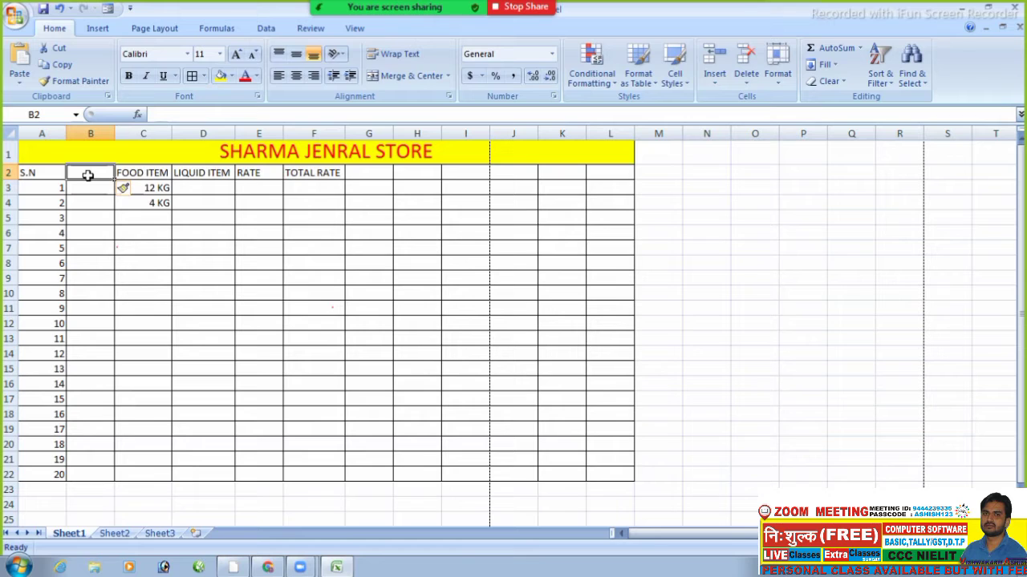
type("ITEM NAME")
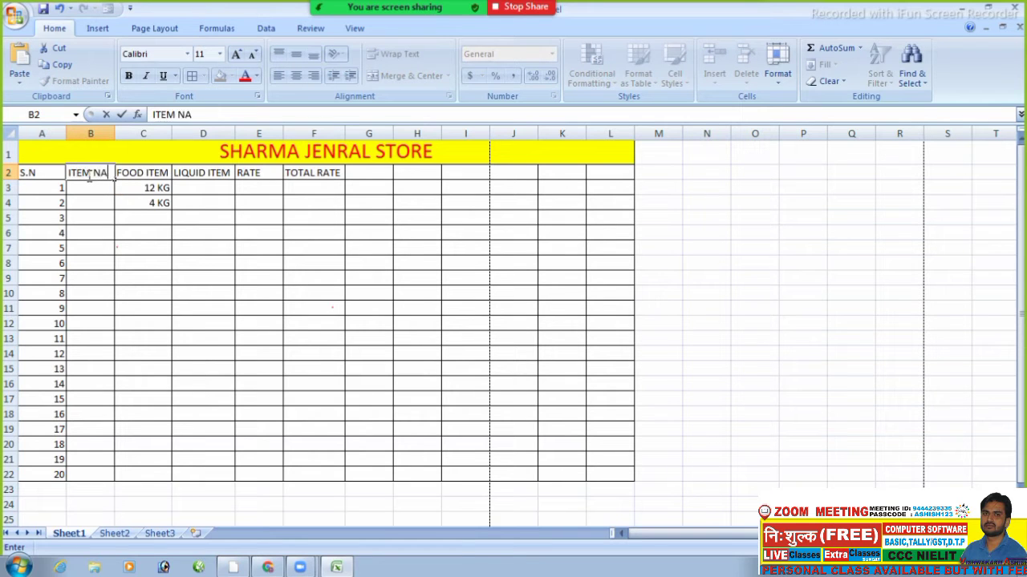
left_click(101, 205)
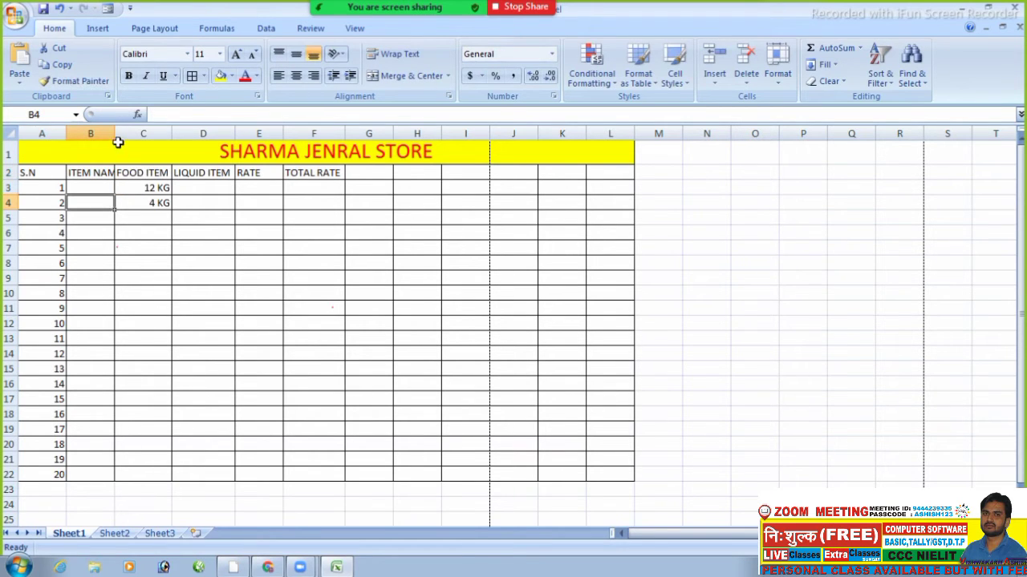
left_click_drag(116, 133, 129, 133)
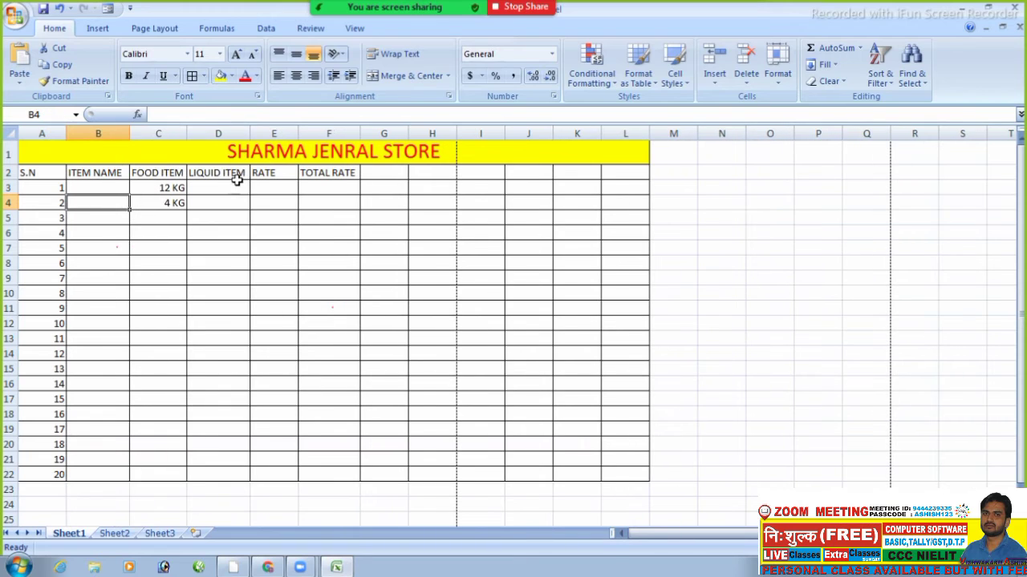
- Insert a sheet column before LIQUID ITEM and enter the header ITEM NAME in D2
left_click(222, 175)
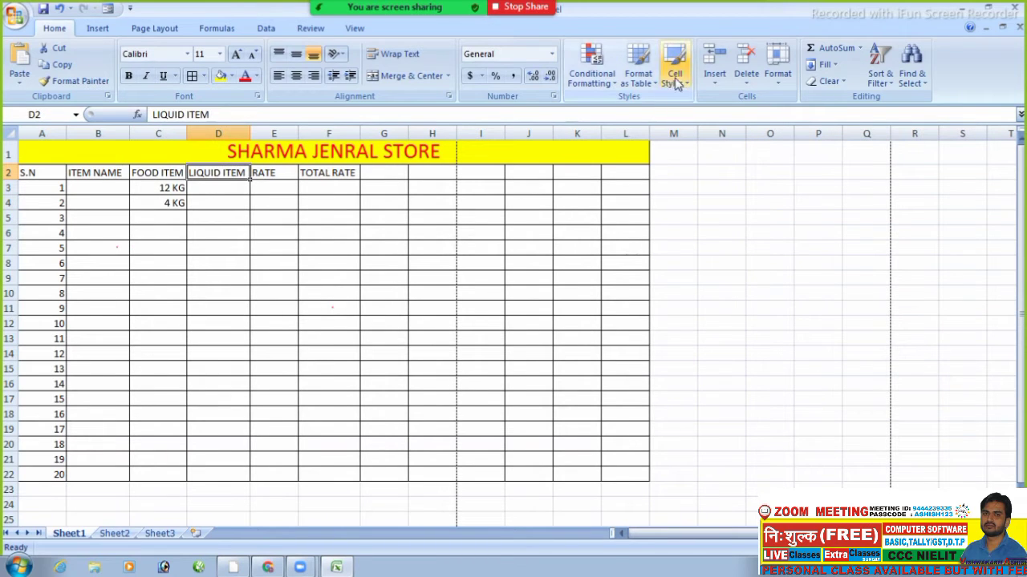
left_click(716, 78)
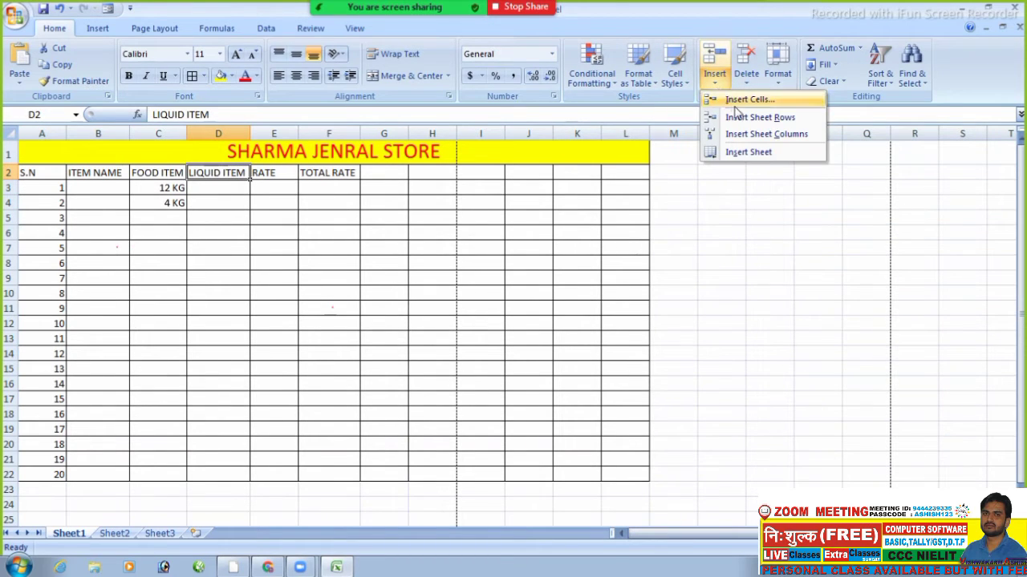
left_click(745, 134)
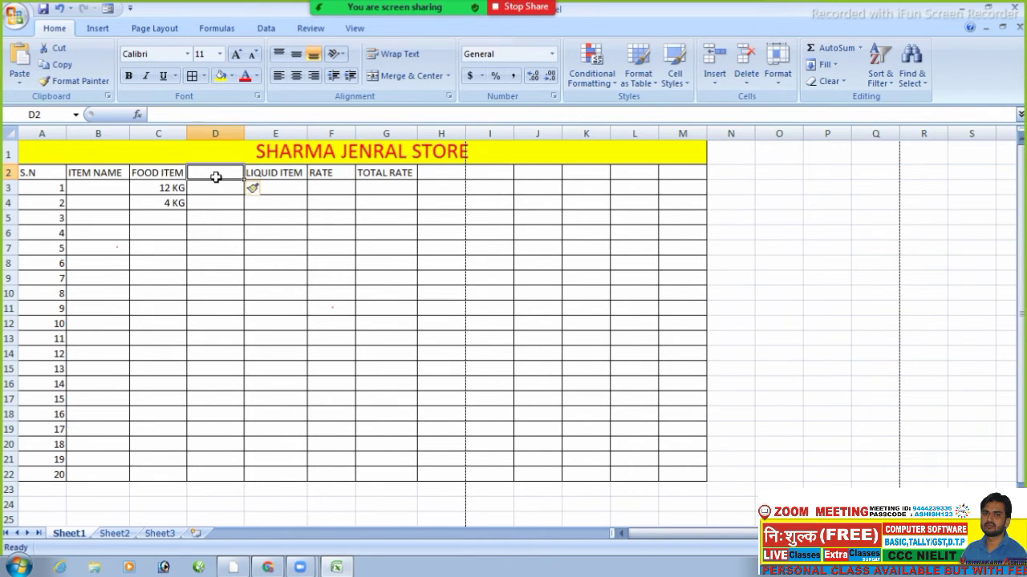
type("ITEM NA")
type("ME")
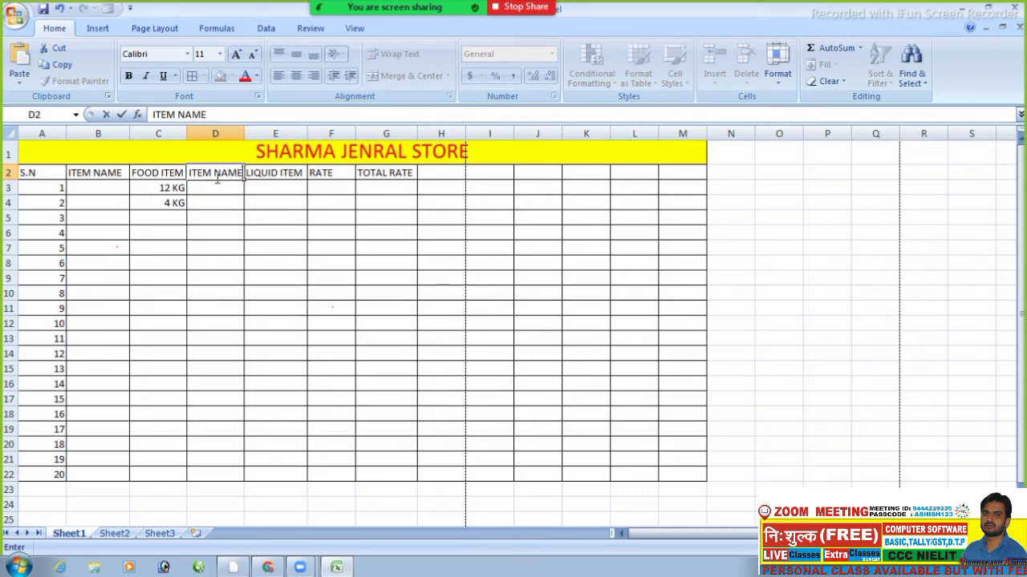
left_click(228, 208)
left_click(210, 174)
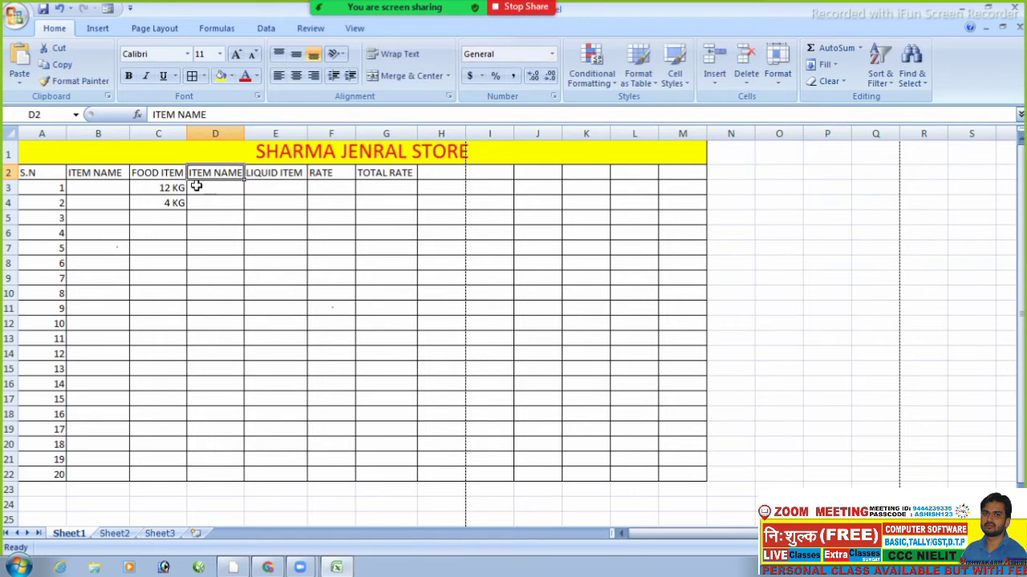
- Enter the food names RICE, SUGAR, ARHAR DAL and MOONG DAL in B3:B6
left_click(104, 188)
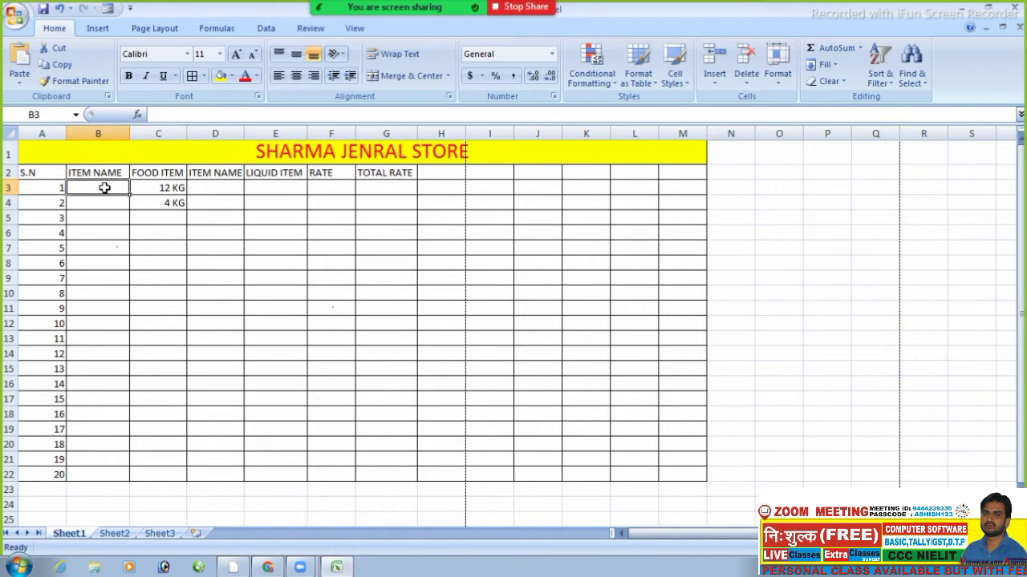
type("RICE")
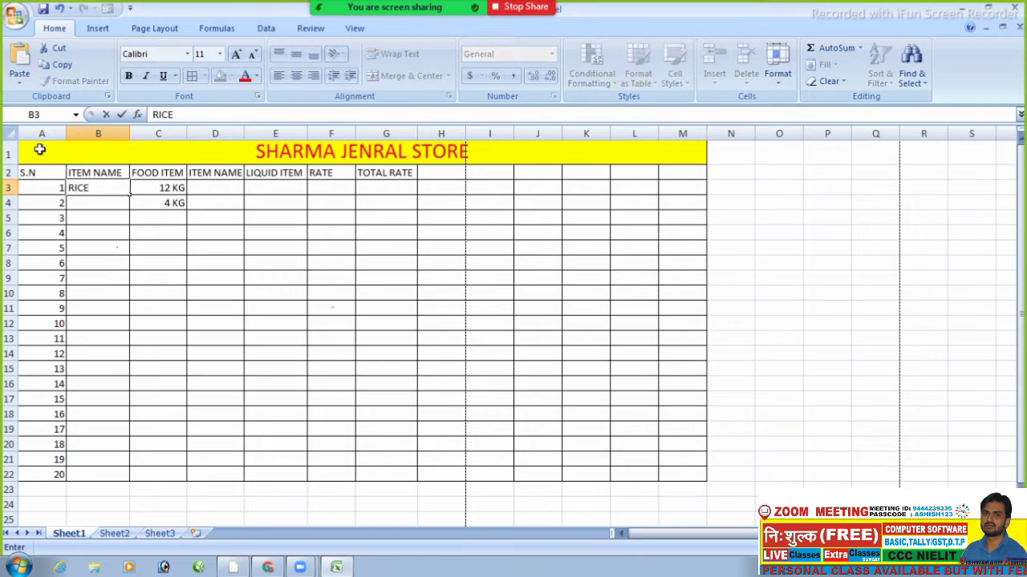
key("Return")
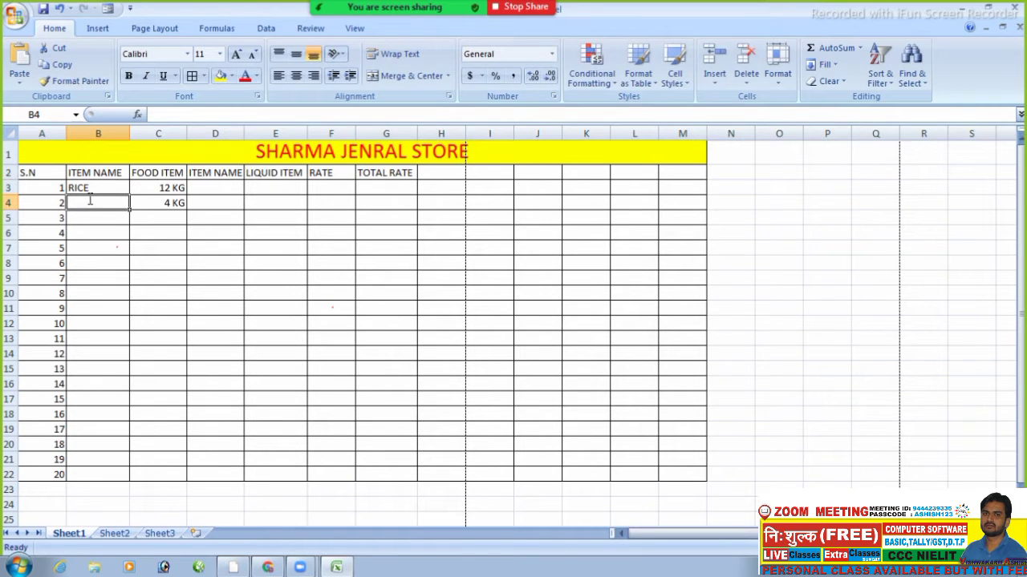
type("SUGAR")
key("Return")
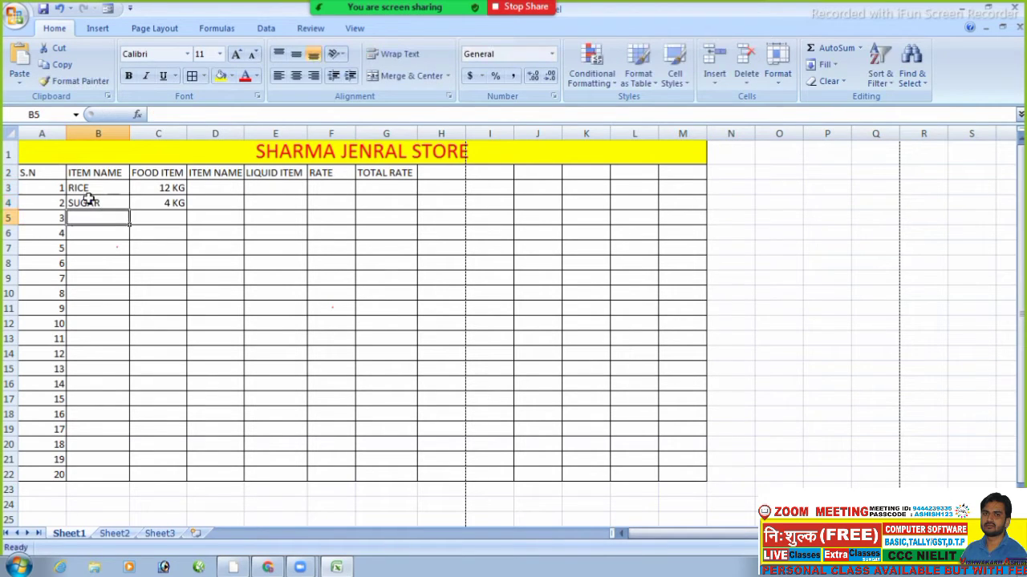
type("AR")
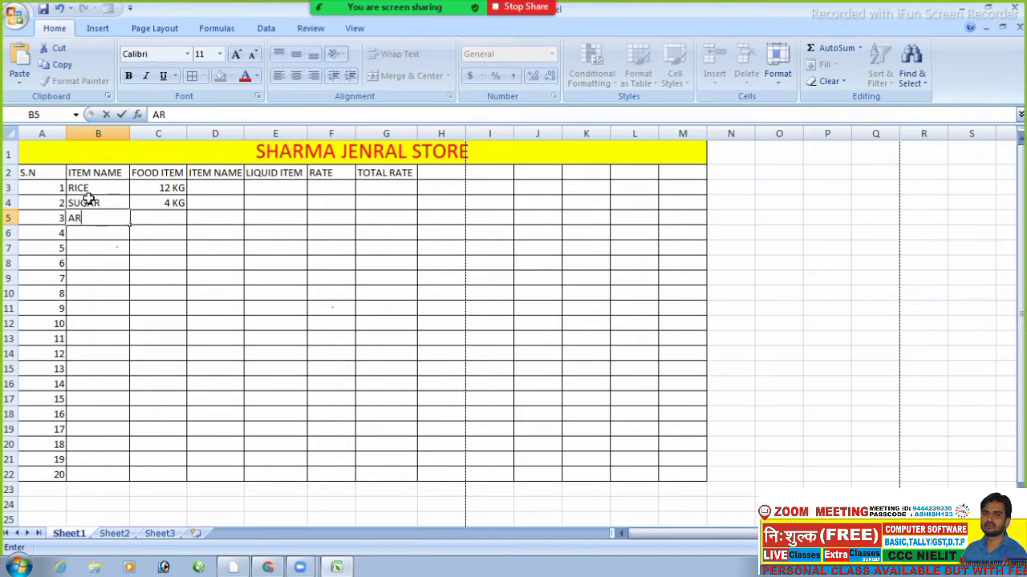
type("HAR DAL")
key("Return")
type("MOO")
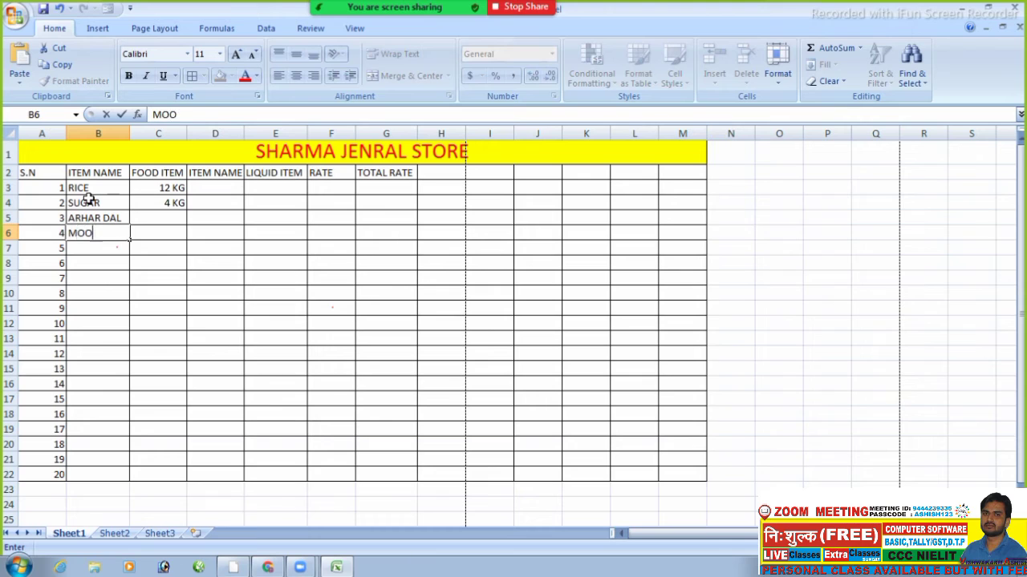
type("NG DAL")
left_click(144, 215)
- Enter the values 40, 40, 180 and 120 for the four food items in C3:C6
left_click(161, 187)
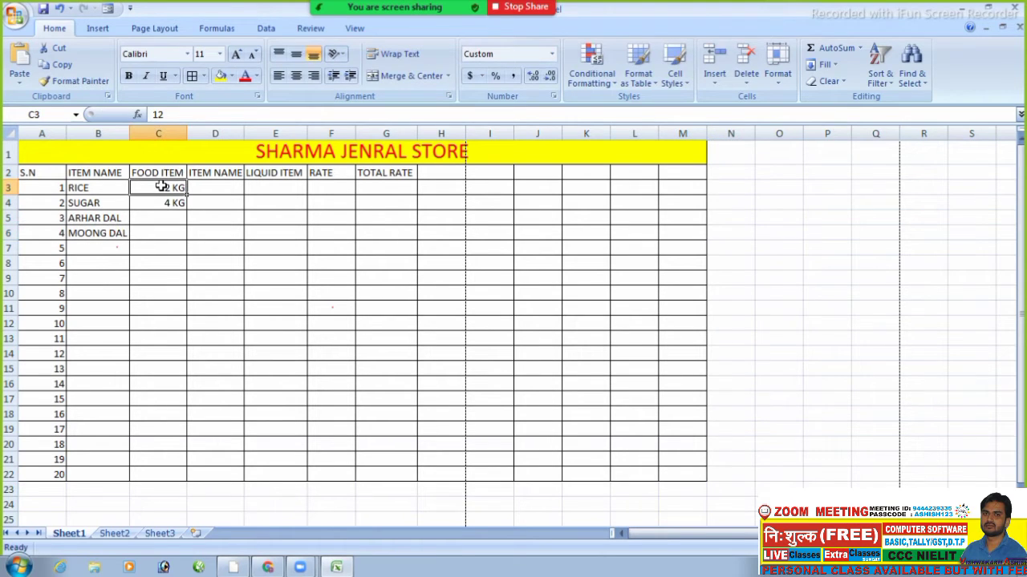
type("40")
left_click(166, 208)
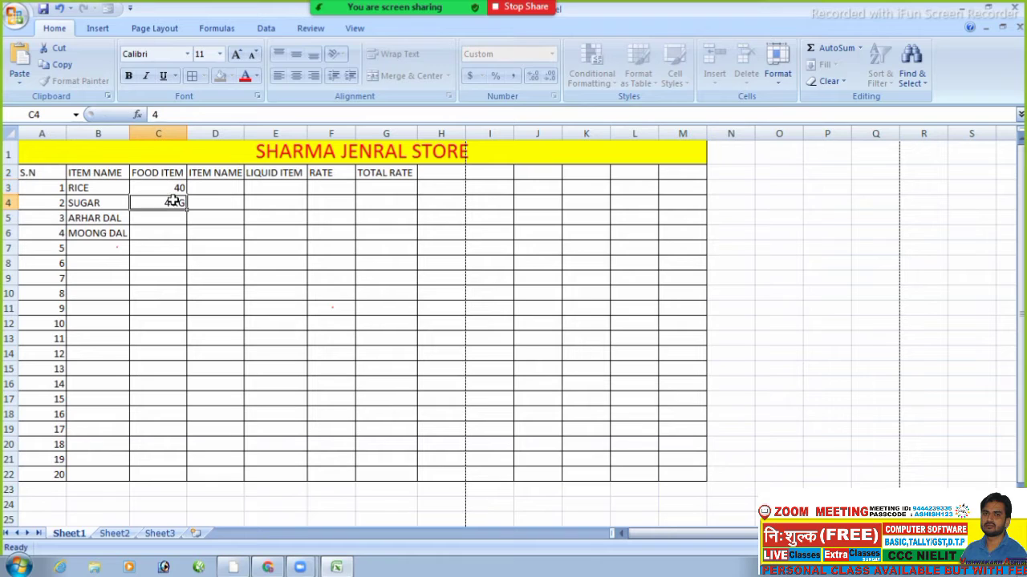
left_click(165, 245)
left_click(167, 204)
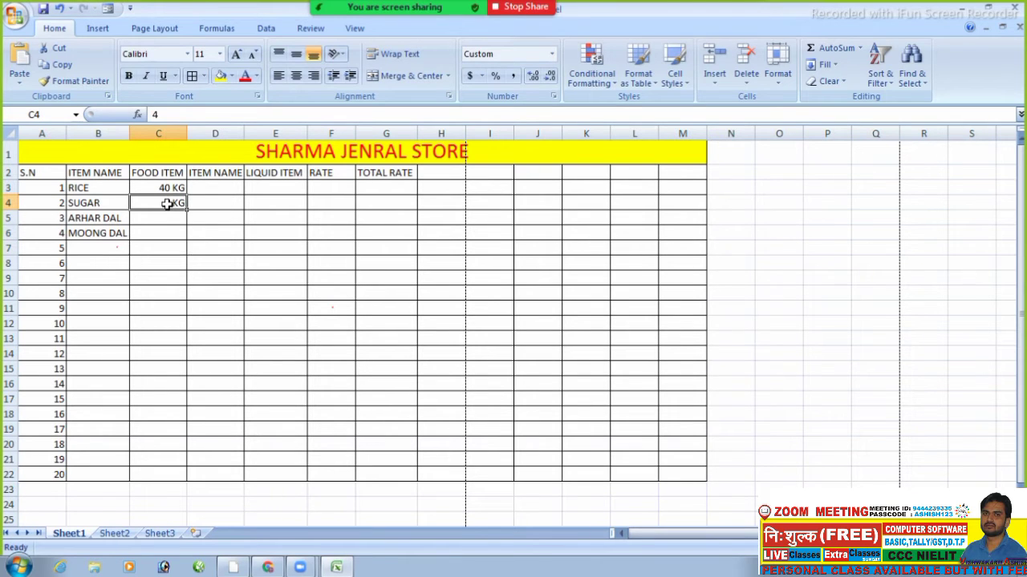
type("40")
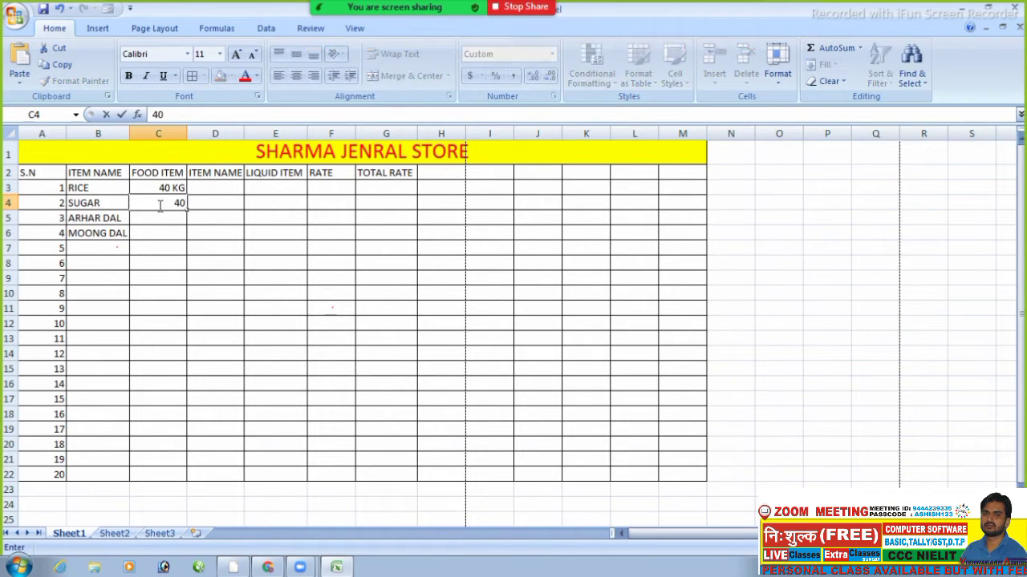
left_click(169, 221)
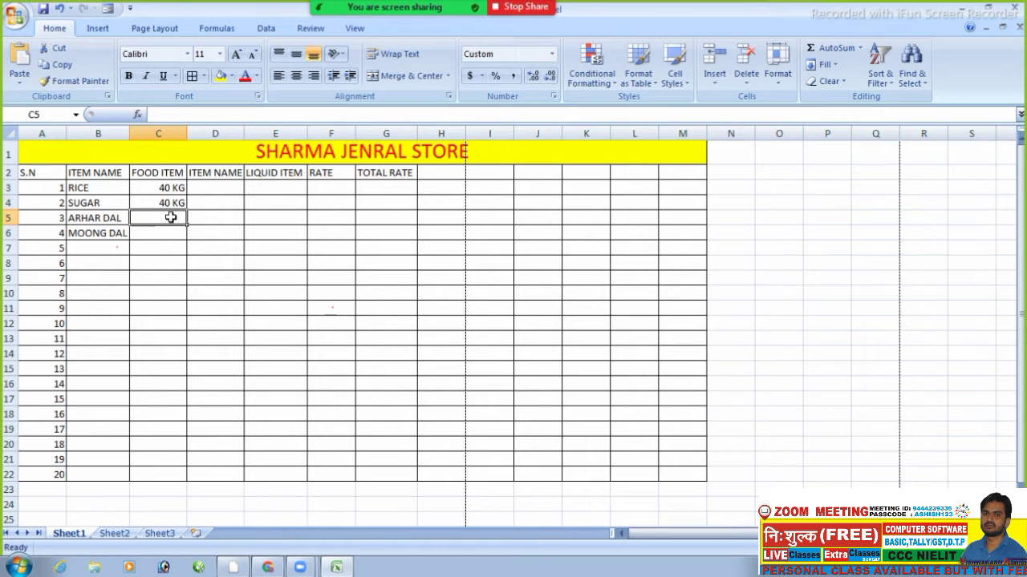
type("1")
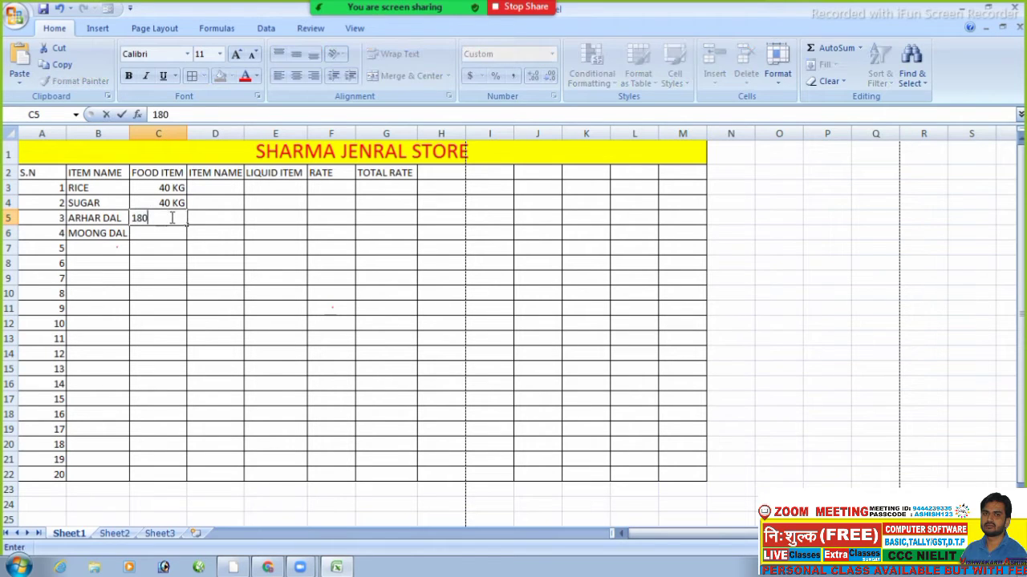
type("80")
left_click(167, 258)
left_click(170, 229)
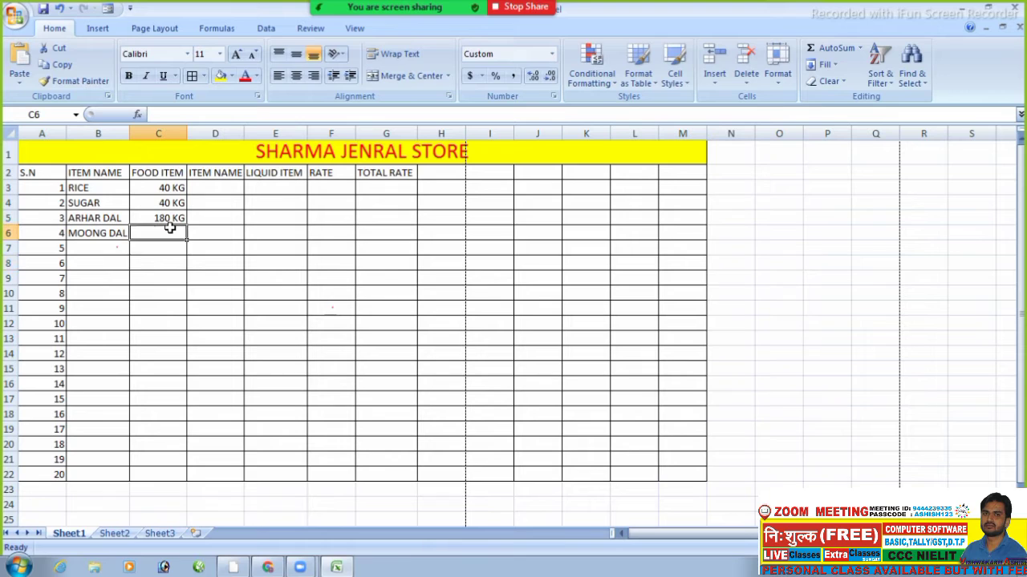
type("120")
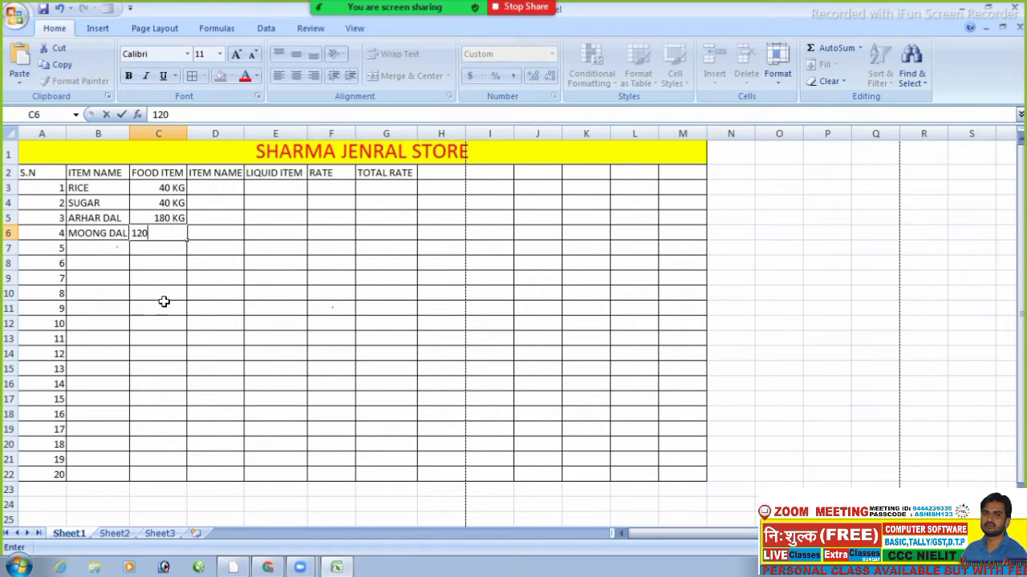
left_click(166, 295)
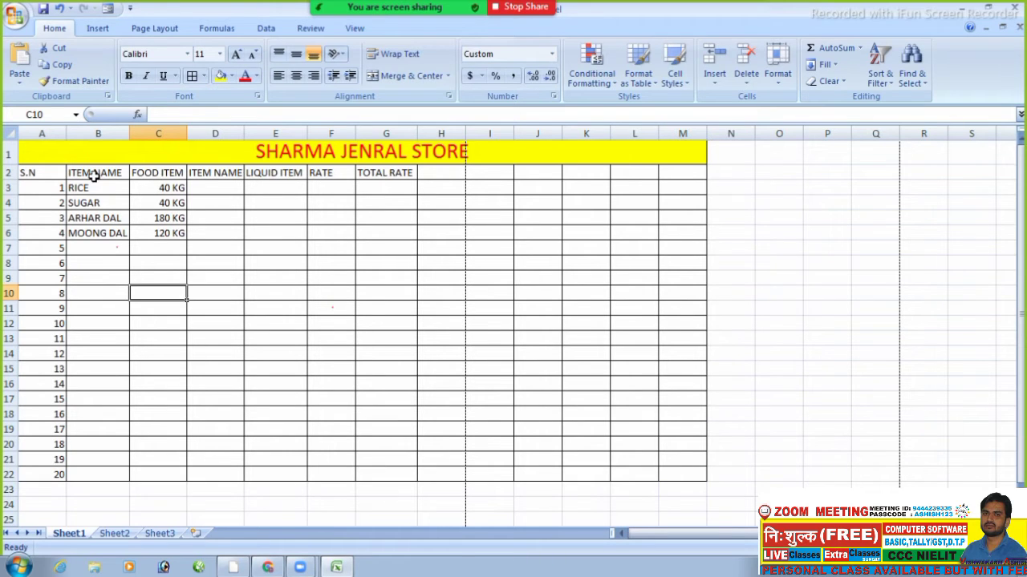
- Replace the FOOD ITEM header in C2 with RATE
left_click(151, 172)
type("RA")
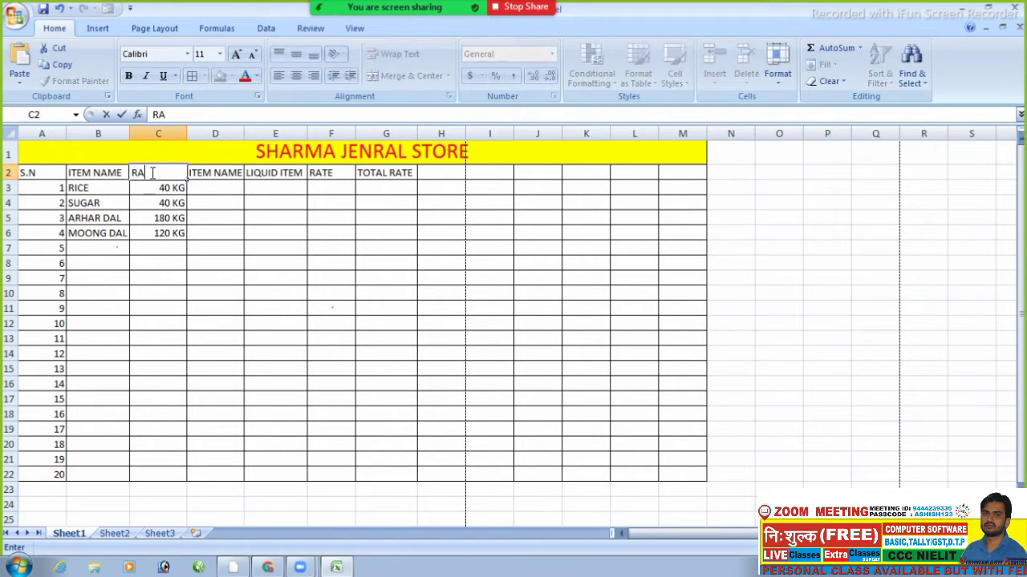
type("TE")
left_click(213, 218)
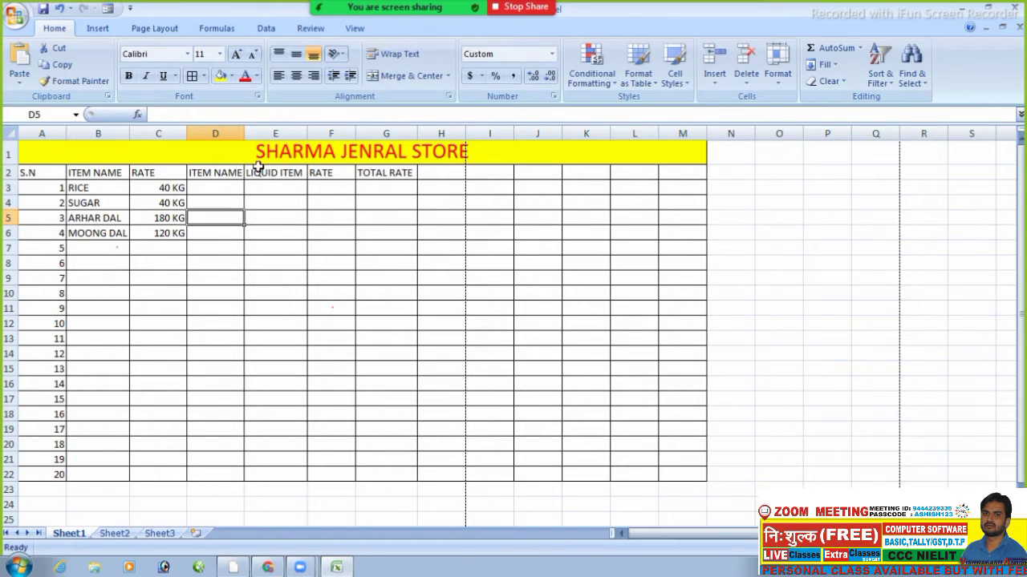
- Fill the ITEM NAME and RATE header cells B2:C2 with standard green
left_click_drag(103, 173, 141, 171)
left_click(258, 78)
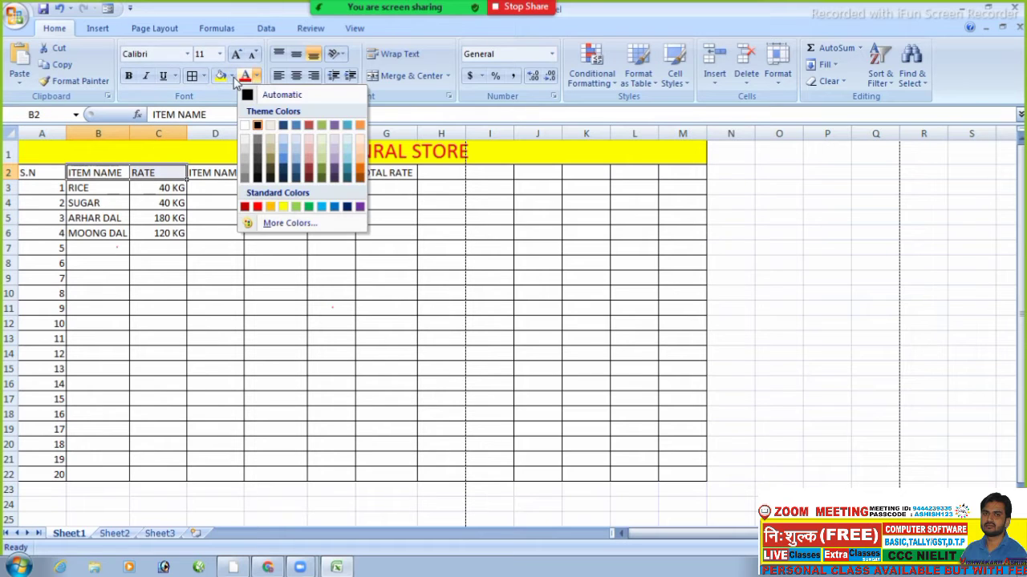
left_click(231, 76)
left_click(233, 77)
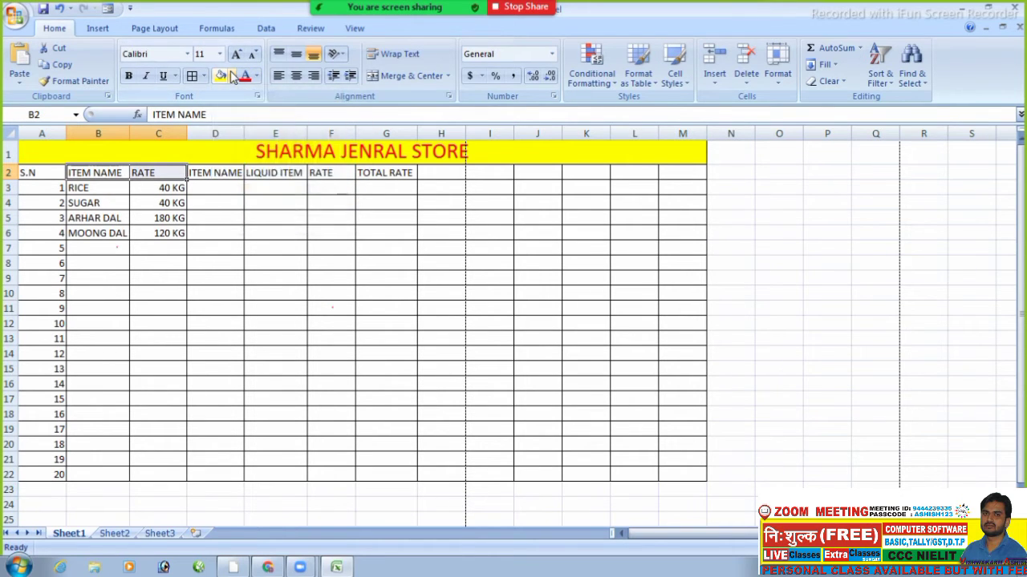
left_click(233, 77)
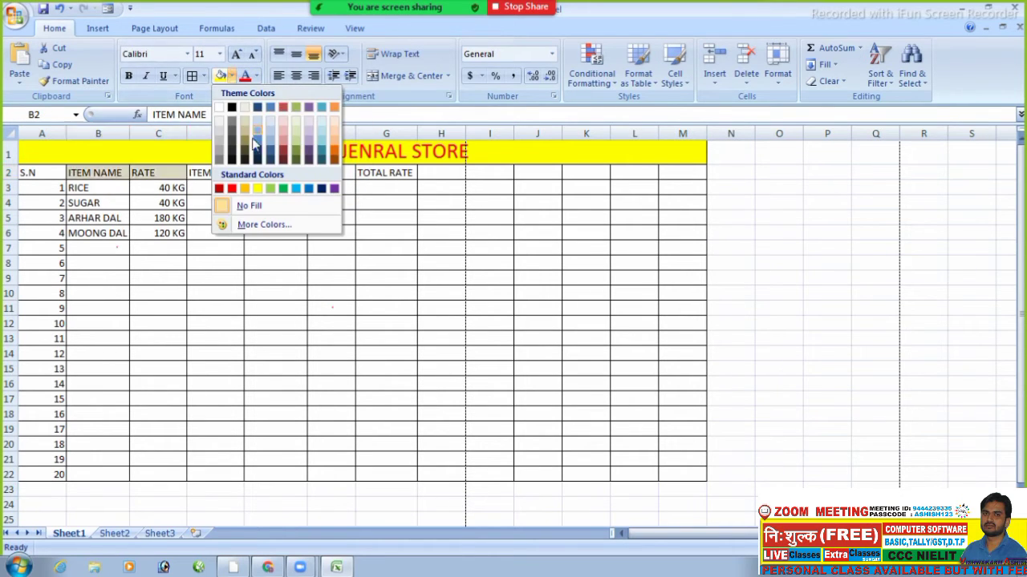
left_click(285, 188)
left_click(281, 277)
- Fill the ITEM NAME and LIQUID ITEM header cells D2:E2 with standard light blue
left_click_drag(219, 178, 252, 160)
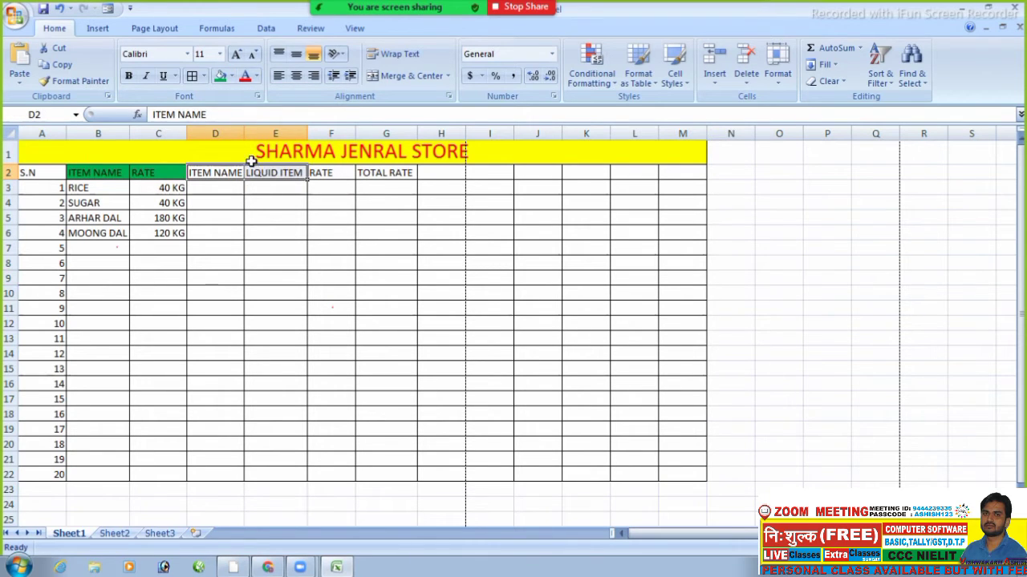
left_click(233, 77)
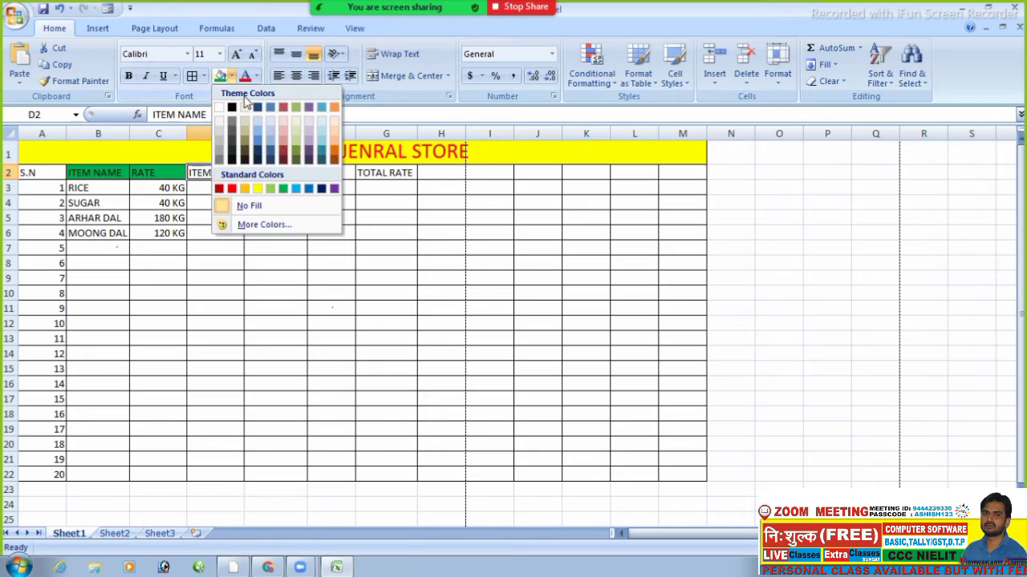
left_click(296, 189)
left_click(301, 248)
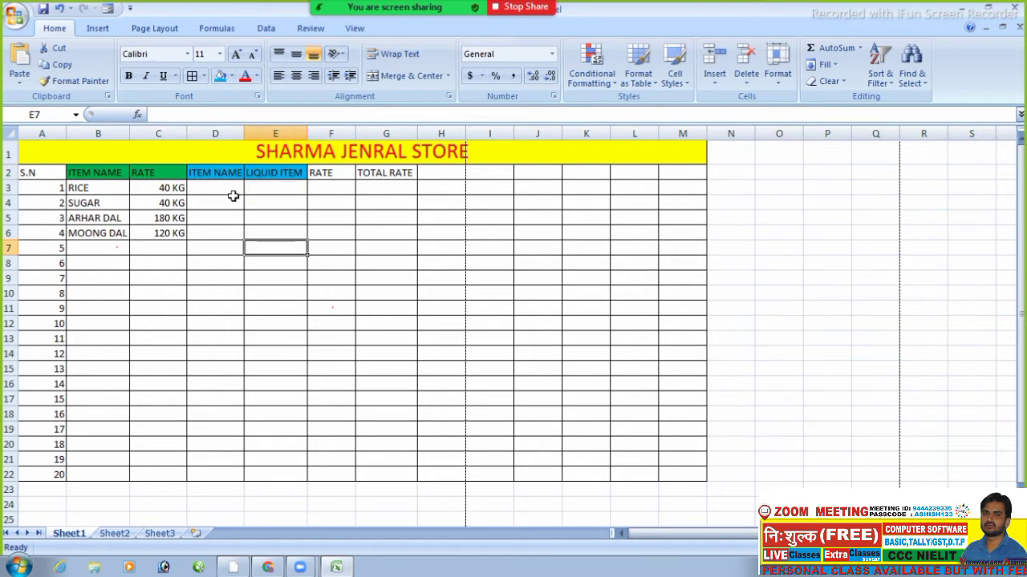
- Enter the liquid item names SARSO OIL and SOYABEEN OIL in D3:D4
left_click(225, 190)
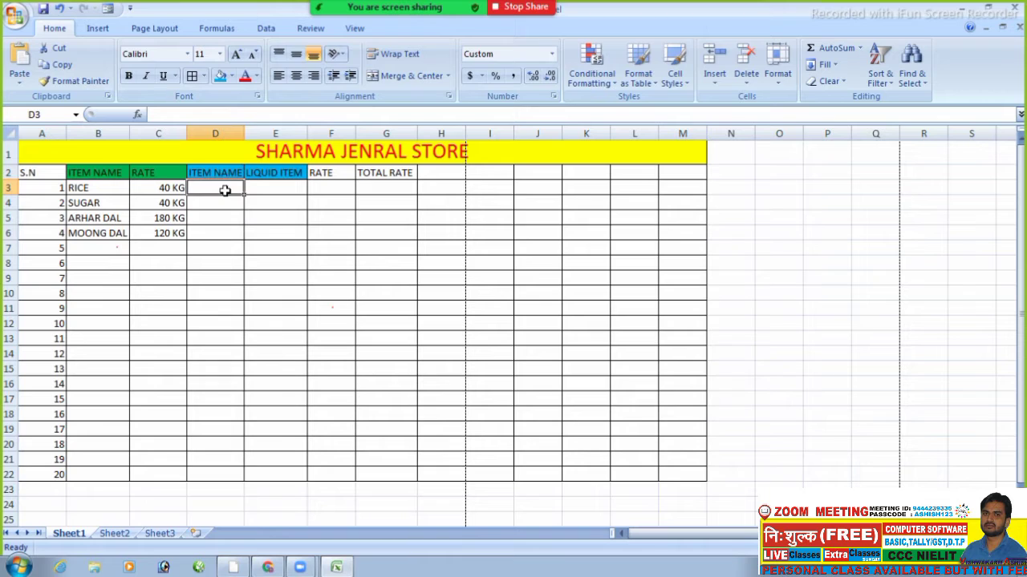
type("SAR")
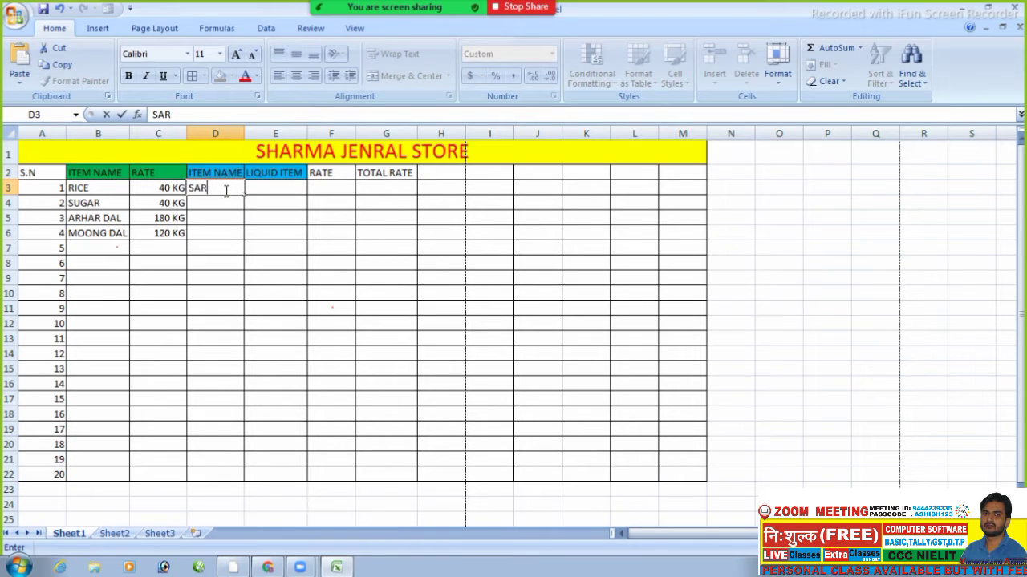
type("SO OIL")
left_click(217, 202)
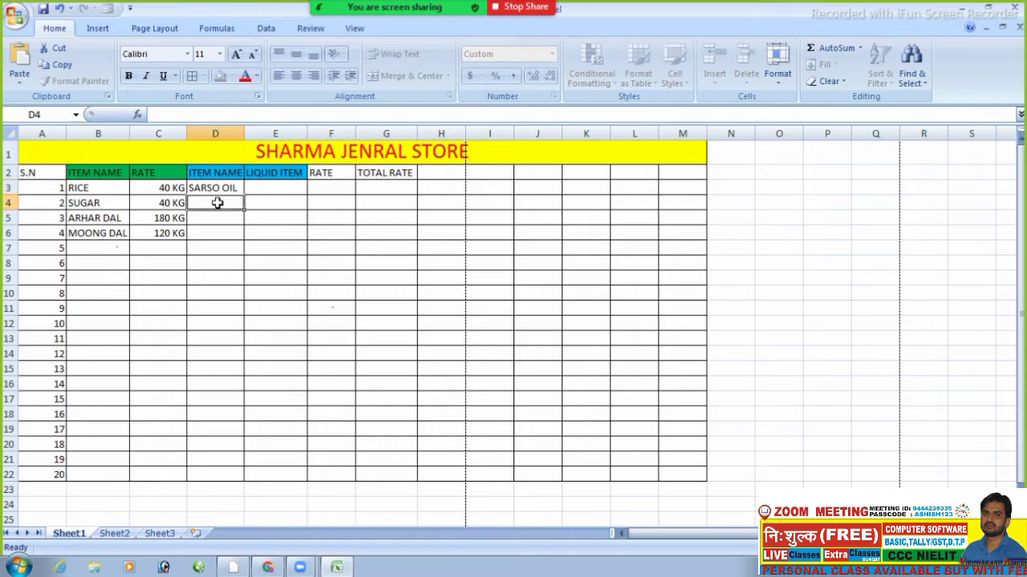
type("SOY")
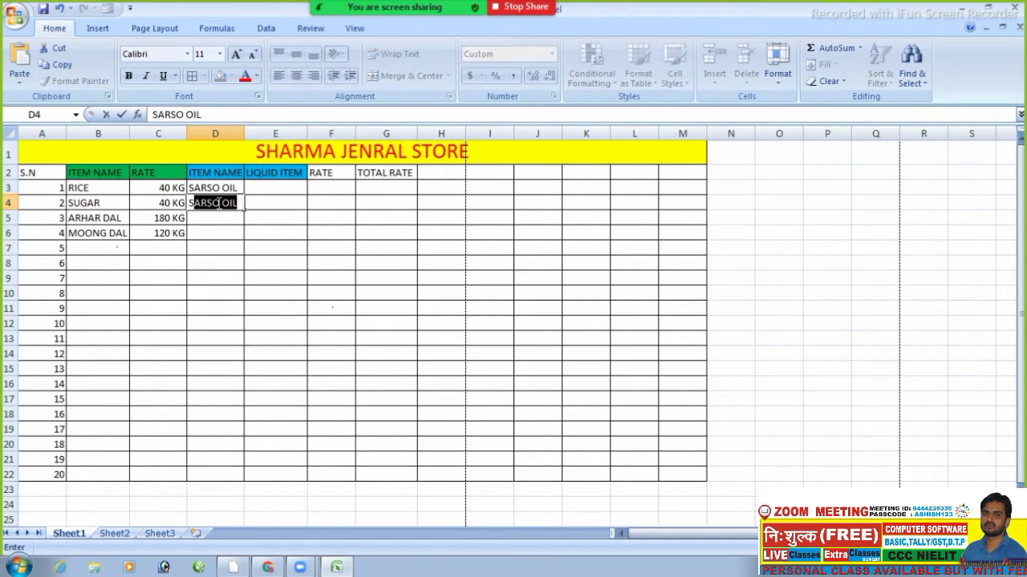
type("ABEEN")
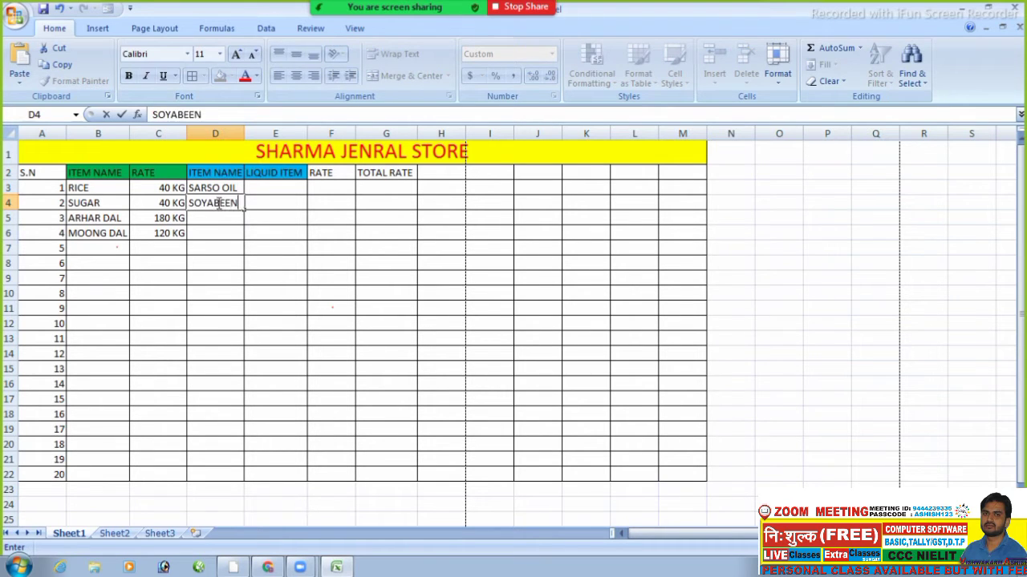
type(" OIL")
- Widen column D to about 14.14 and enter MILK in D5
left_click(217, 249)
left_click_drag(243, 133, 265, 133)
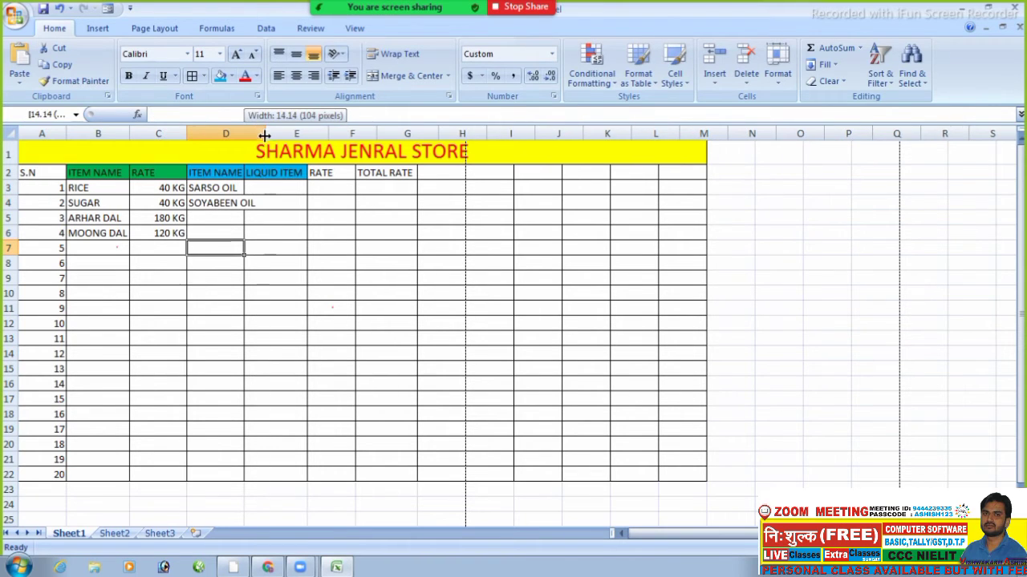
left_click(237, 220)
type("MILK")
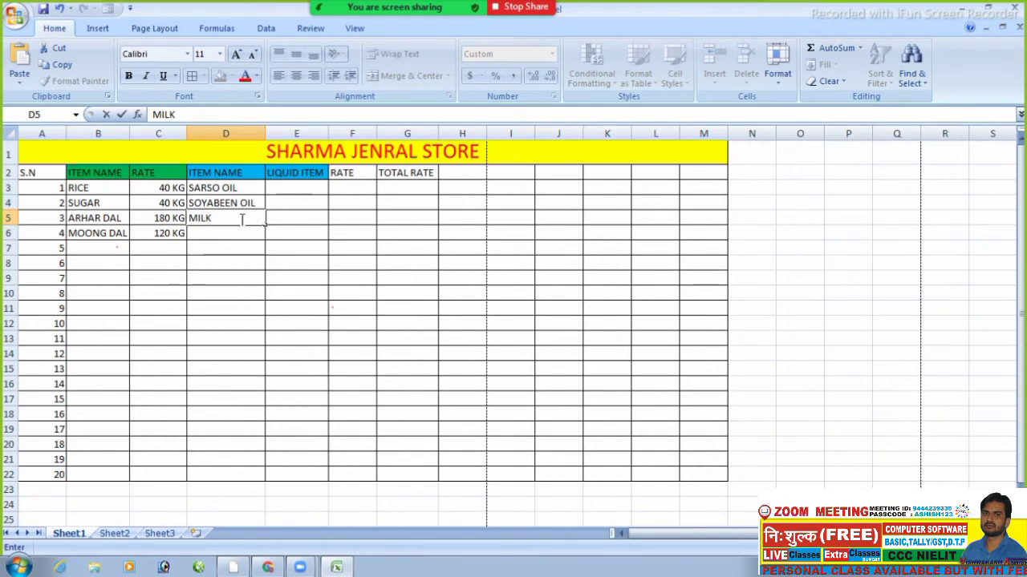
left_click(295, 248)
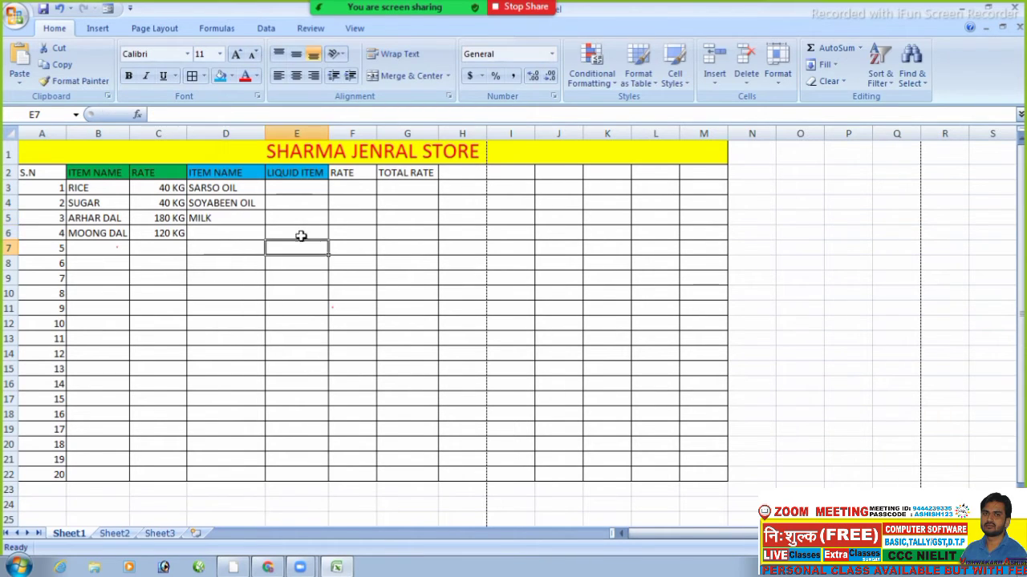
left_click(297, 188)
left_click(289, 229)
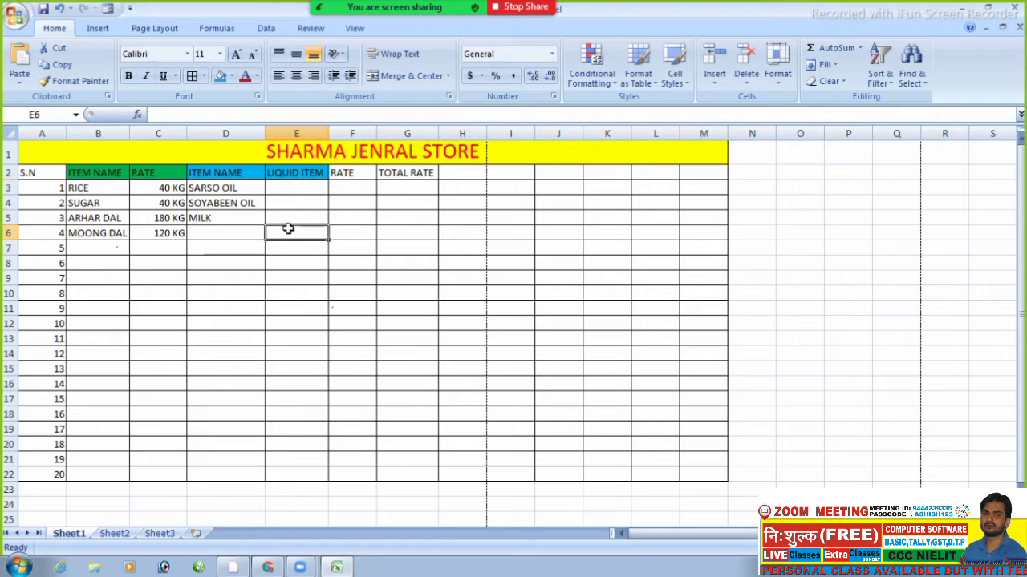
left_click(290, 189)
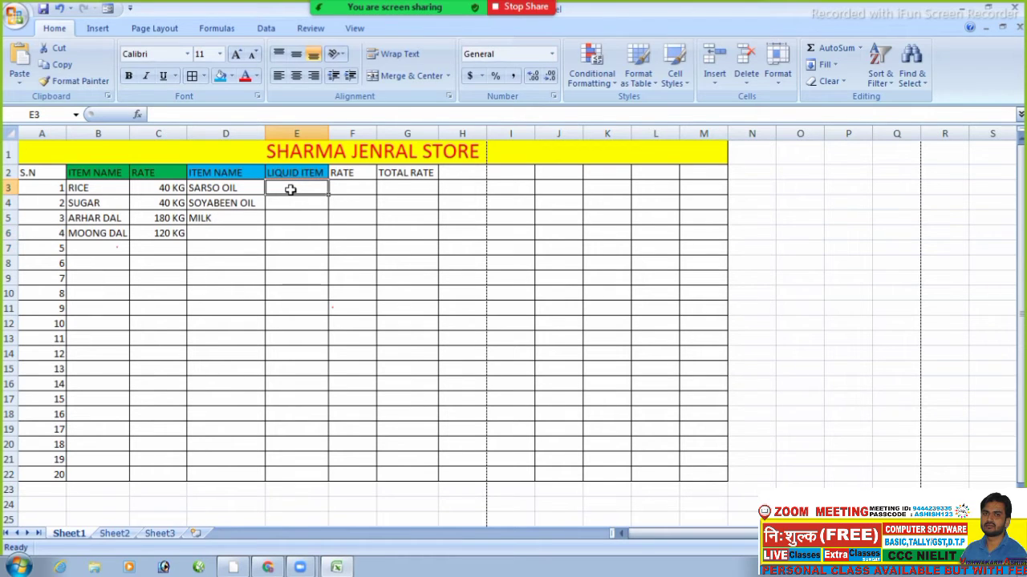
type("200")
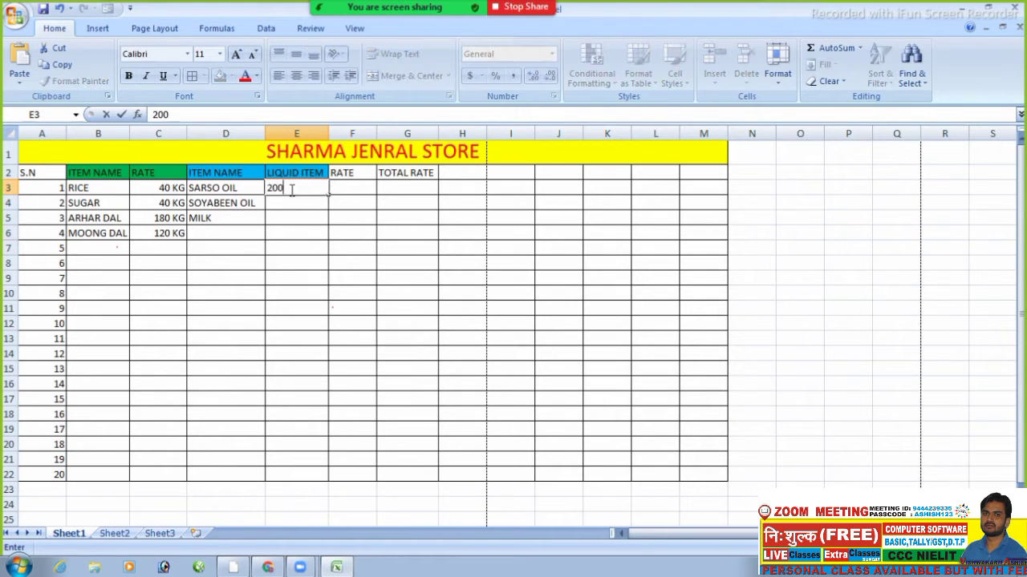
left_click(285, 261)
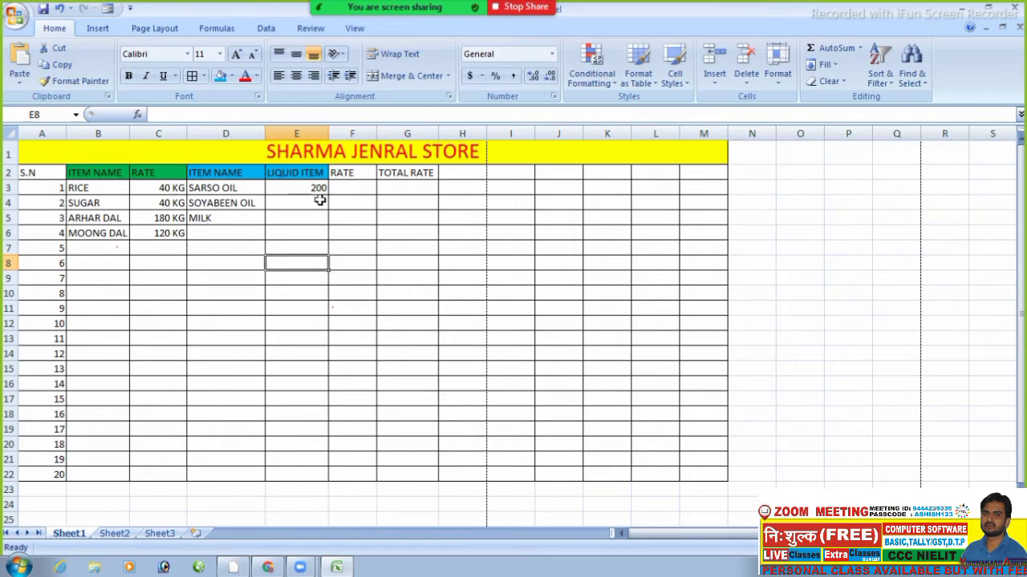
left_click(310, 189)
key("Delete")
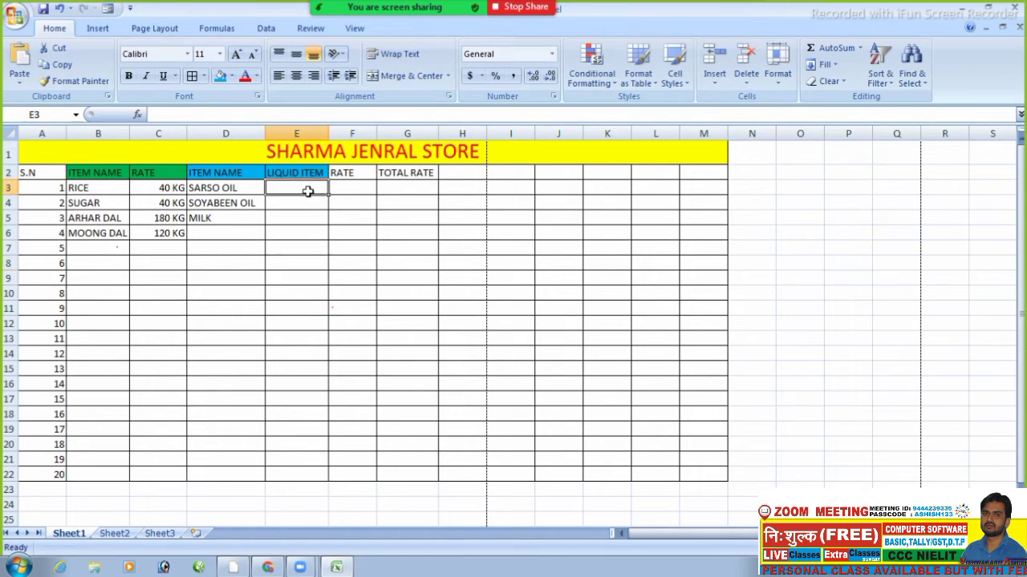
left_click(309, 233)
- Apply the custom number format 0 "LITER" to the LIQUID ITEM cells E3:E22
left_click_drag(294, 190, 305, 463)
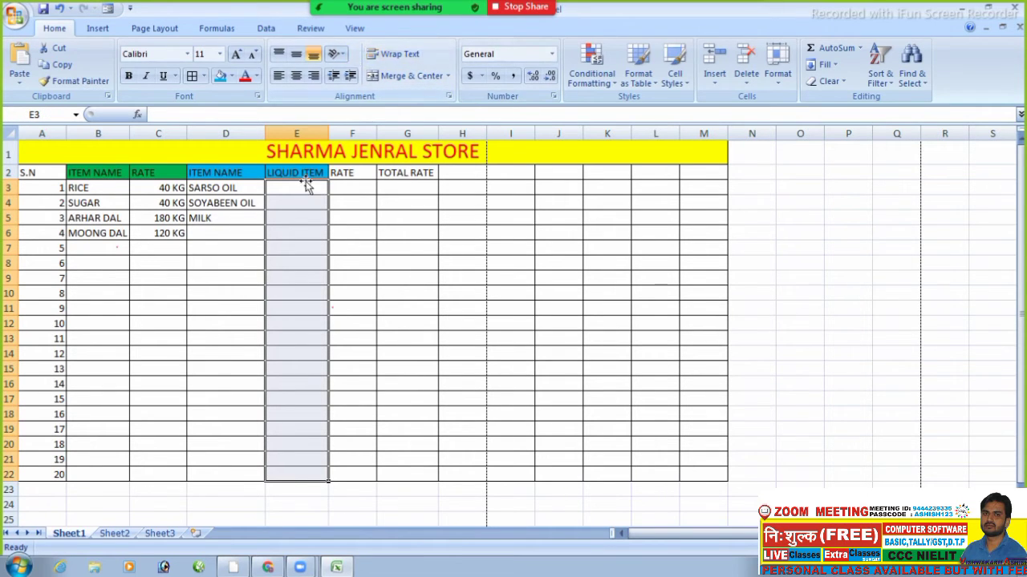
left_click(554, 96)
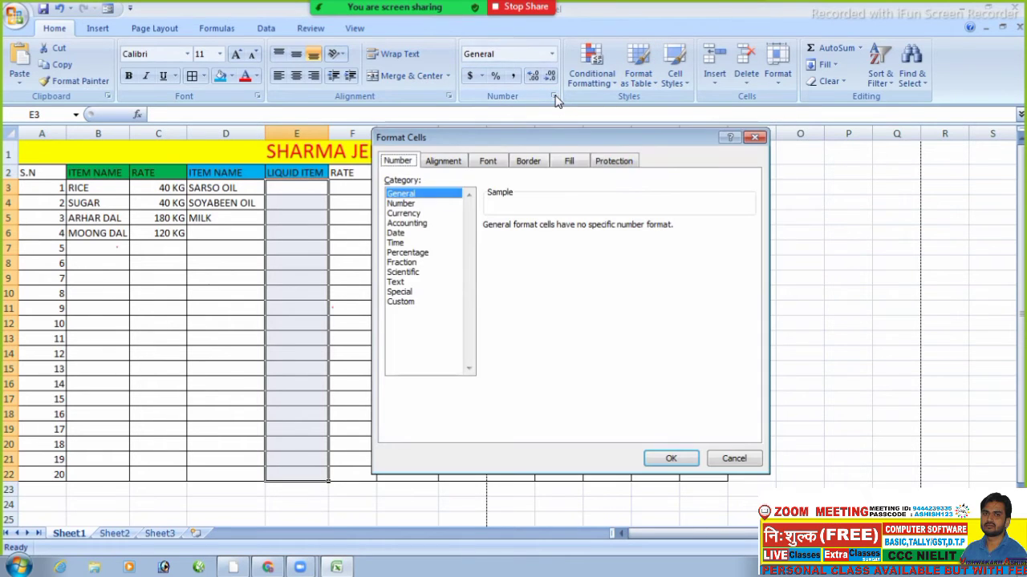
left_click(405, 302)
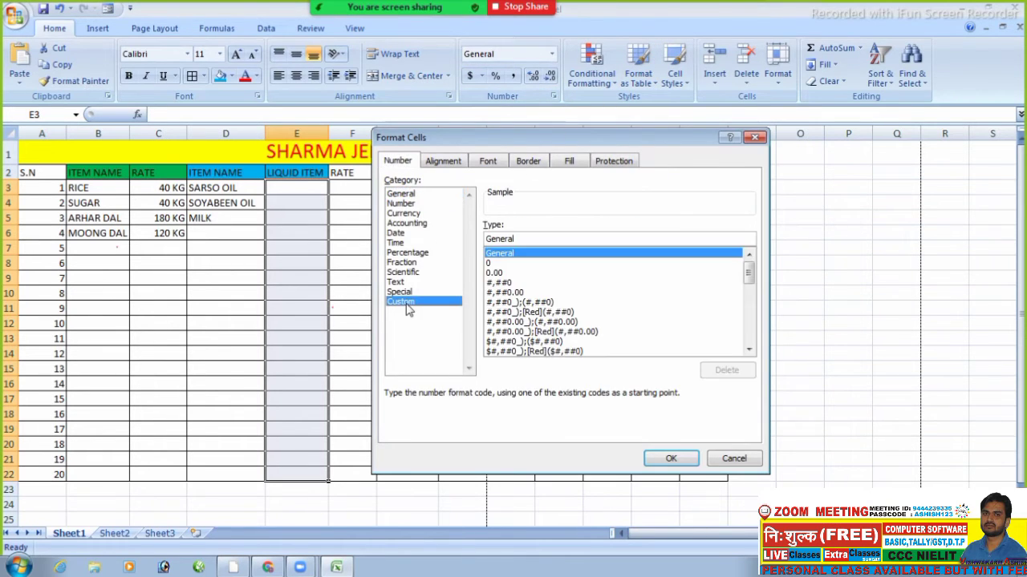
left_click(495, 264)
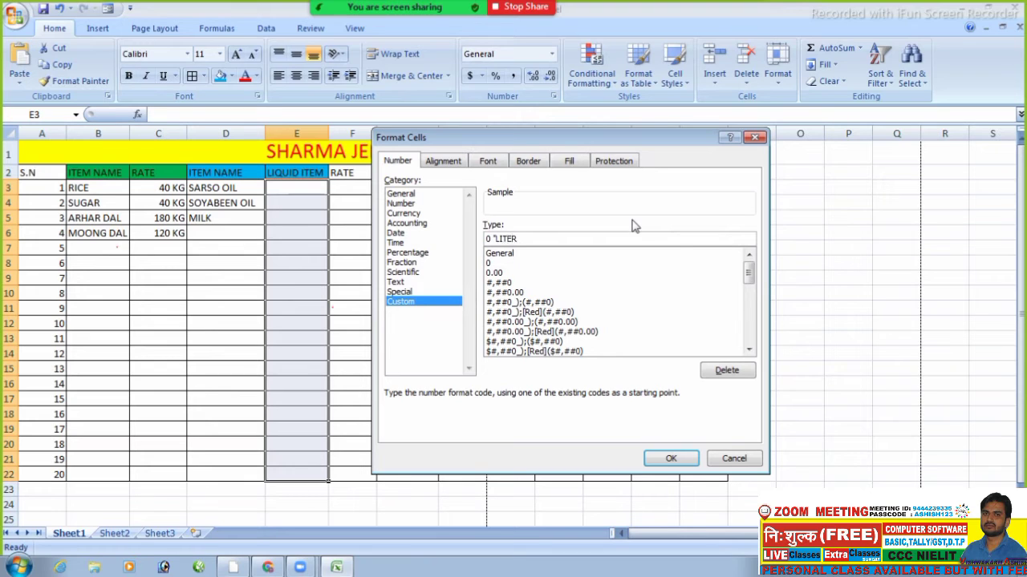
left_click(670, 458)
left_click(459, 326)
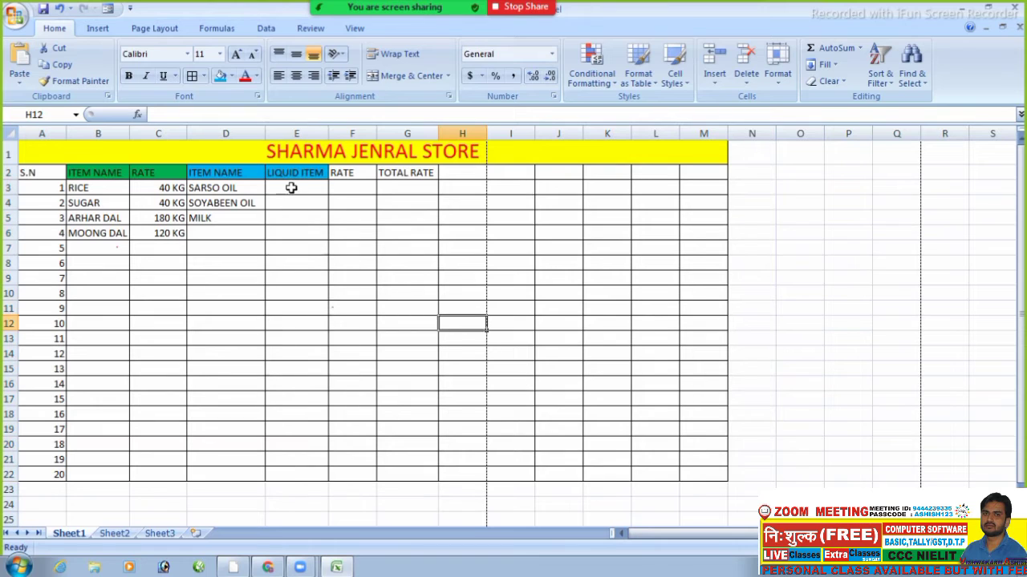
- Enter the quantities 2, 4 and 5 for the three liquid items in E3:E5
left_click(292, 187)
type("2")
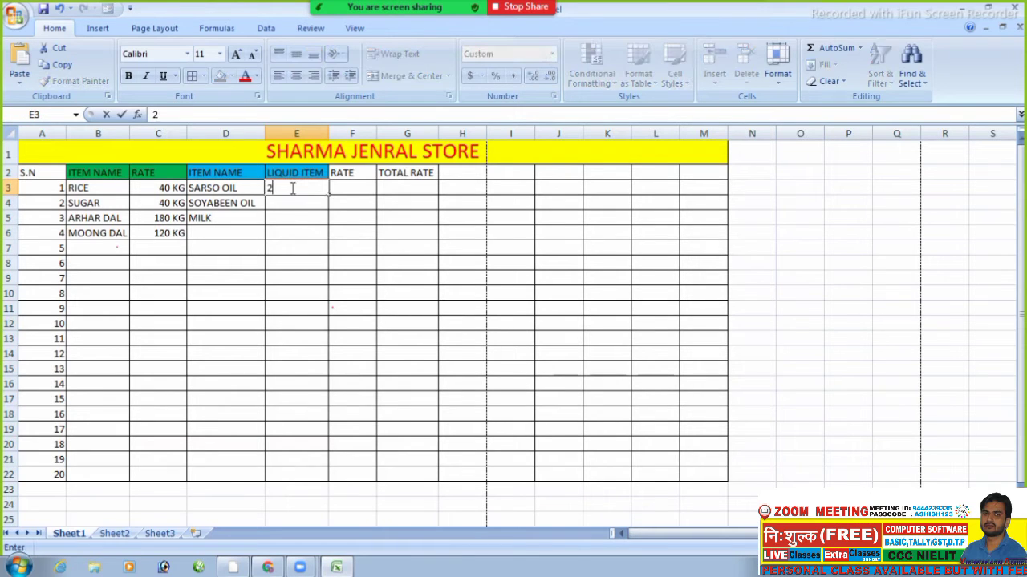
left_click(291, 232)
left_click(294, 199)
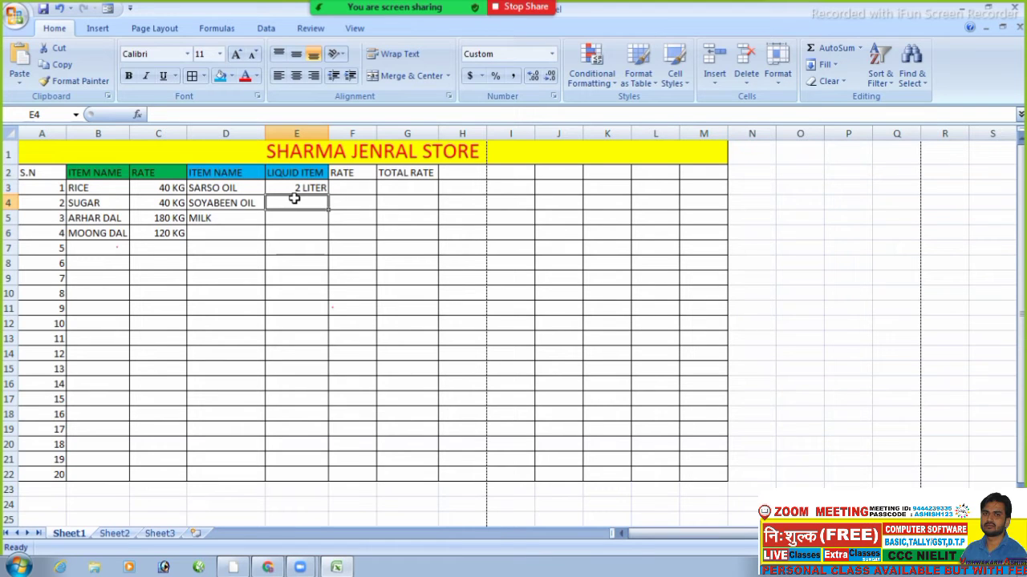
type("4")
left_click(298, 230)
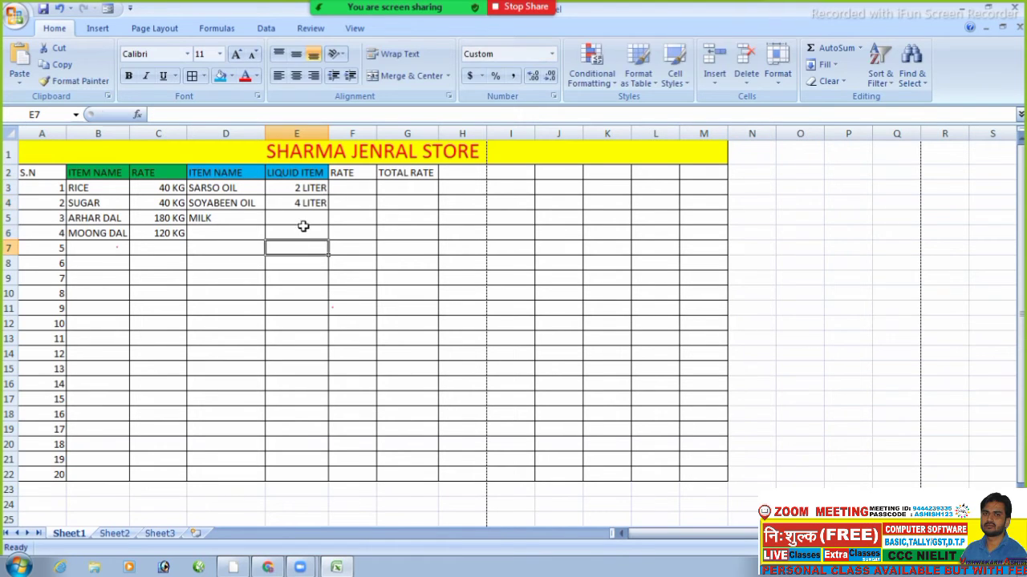
left_click(305, 219)
type("5")
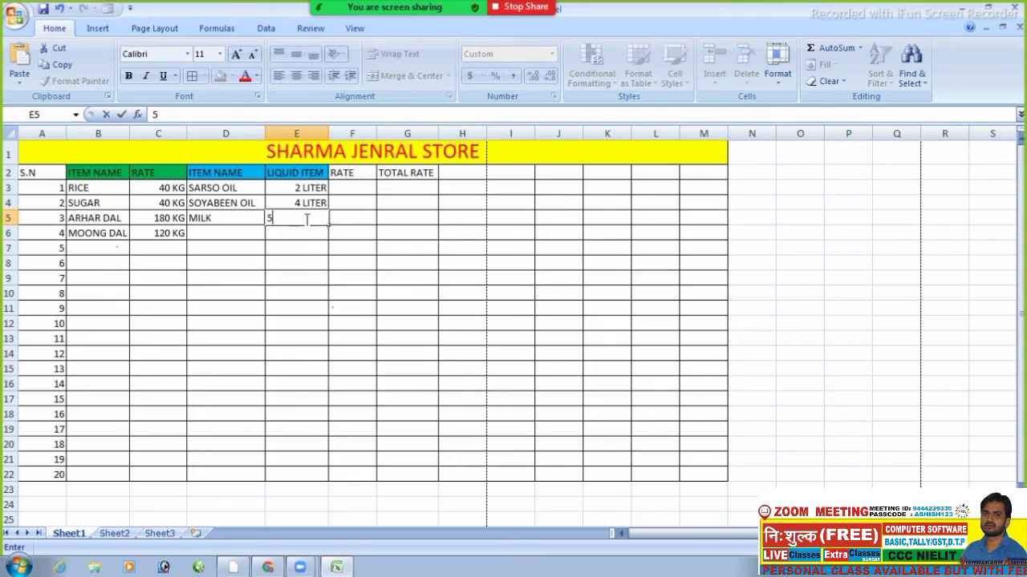
left_click(304, 261)
- Enter the rates 200, 160 and 50 for the three liquid items in F3:F5
left_click(350, 186)
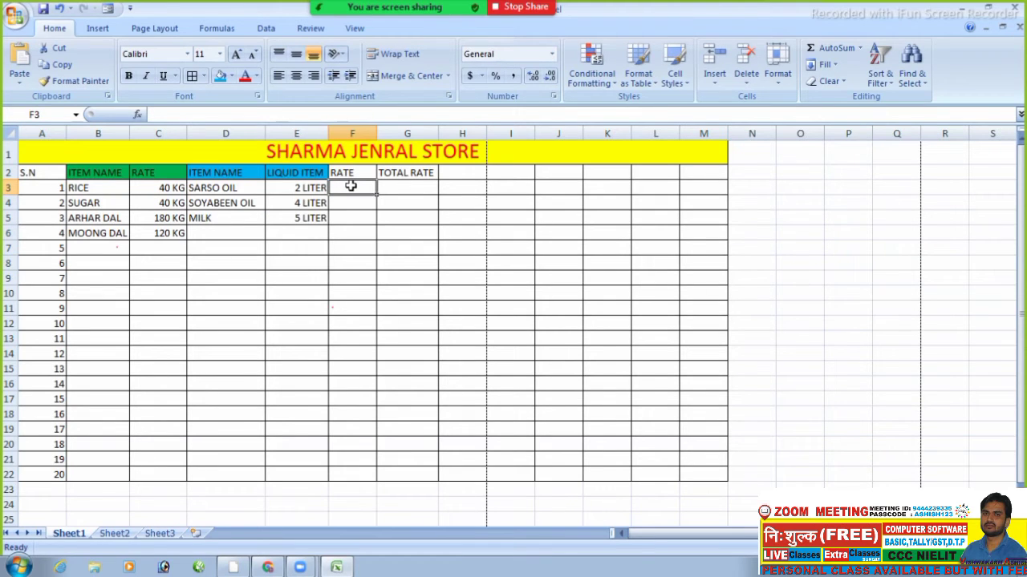
type("2")
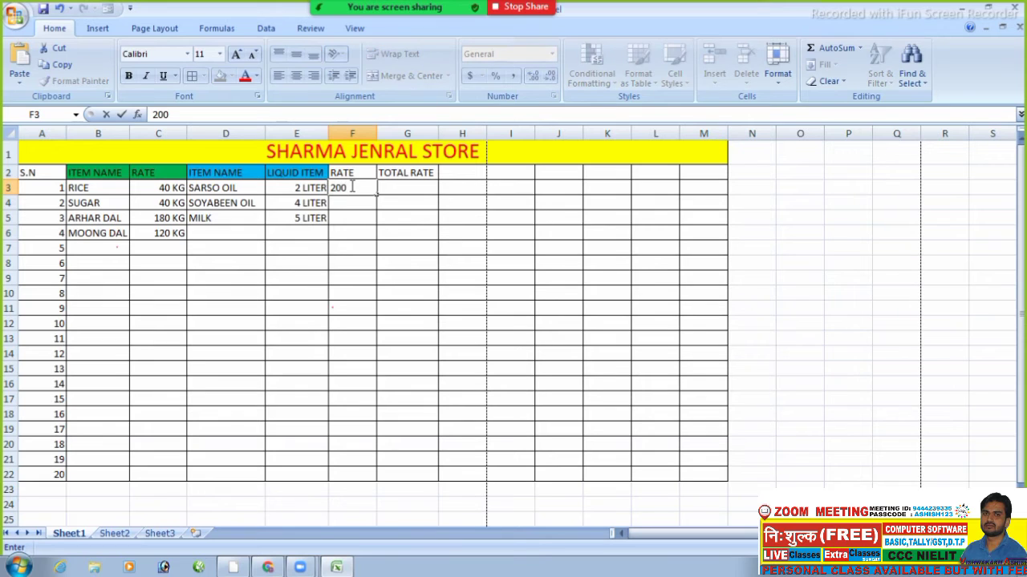
type("00")
key("Return")
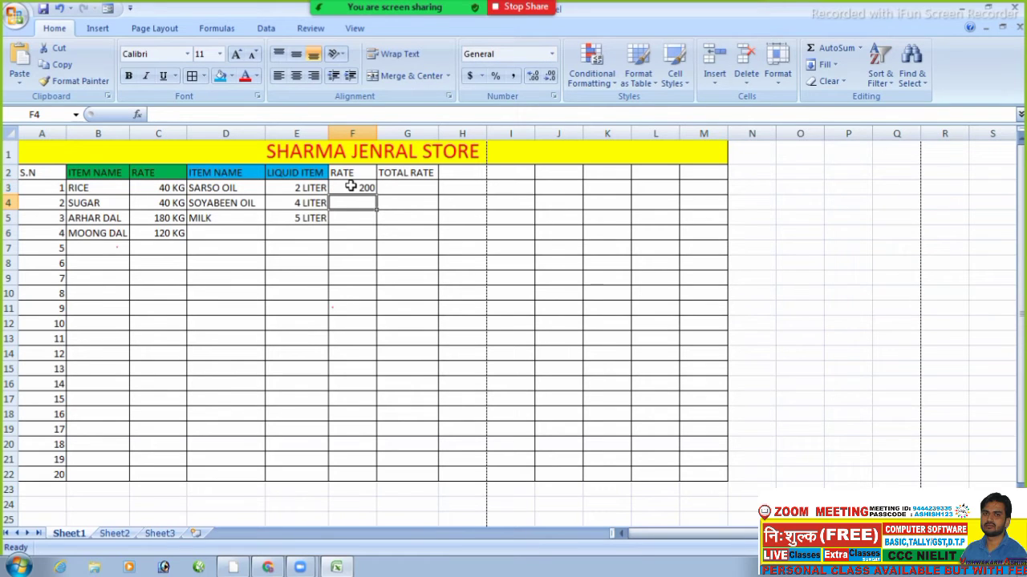
type("160")
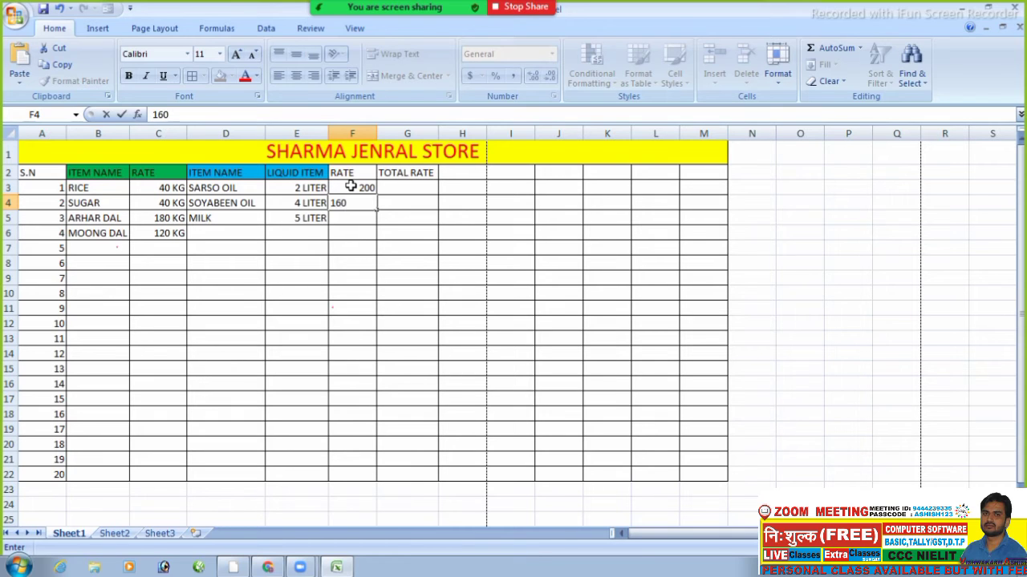
key("Return")
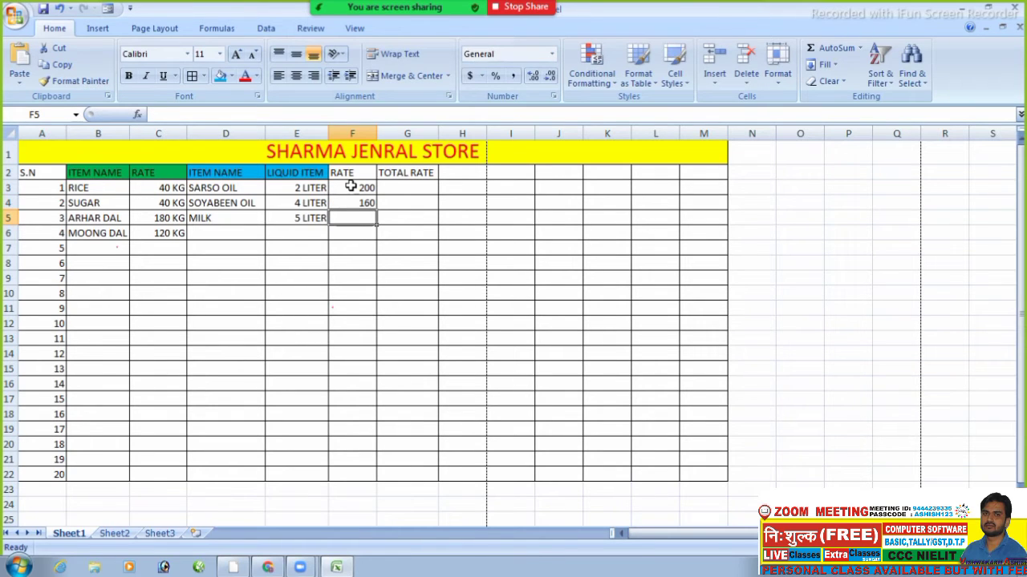
type("50")
left_click(371, 261)
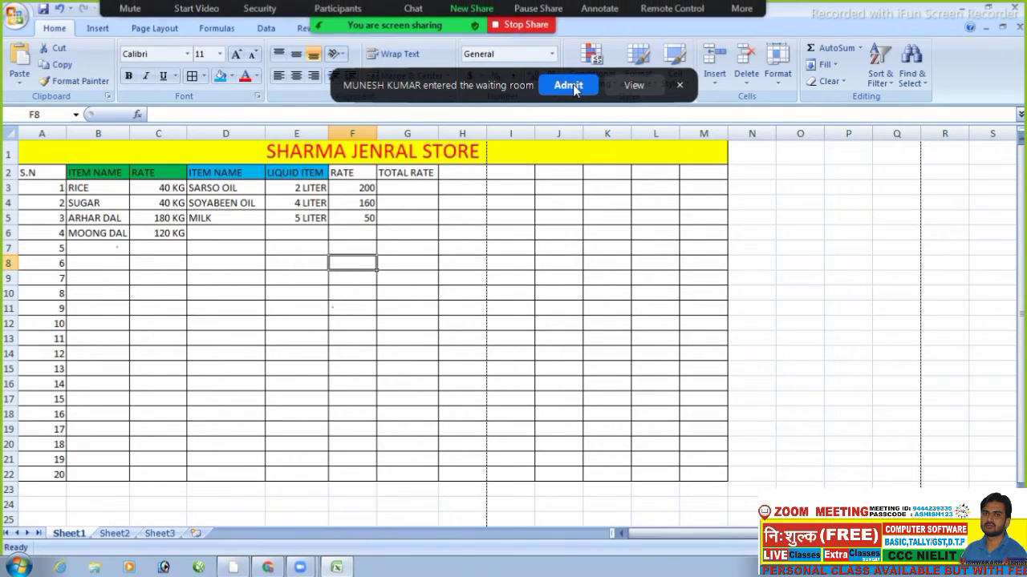
- Admit the participant from the meeting's waiting room
left_click(569, 85)
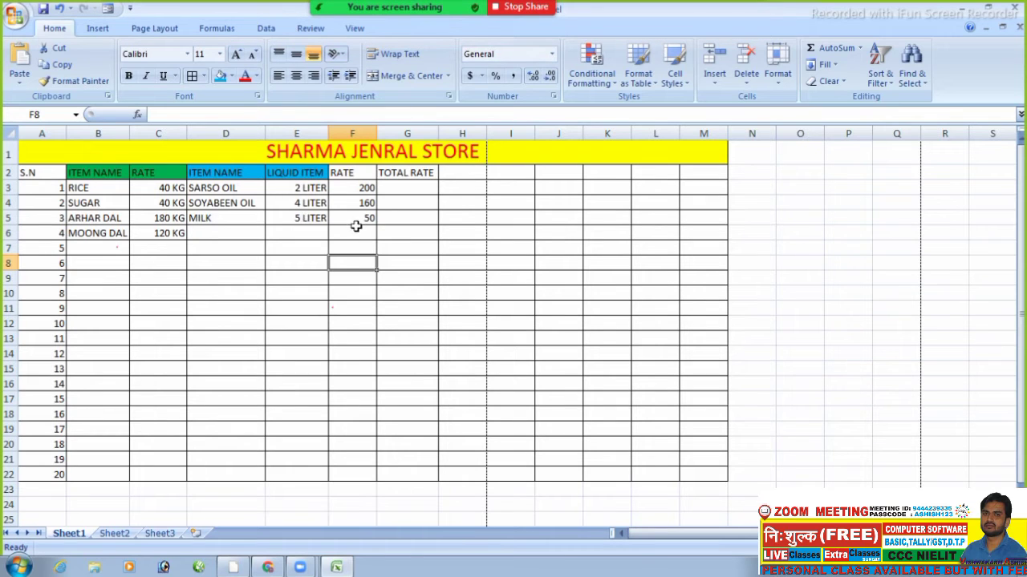
- Replace the RATE header in C2 with QUAN
left_click(157, 185)
left_click(146, 172)
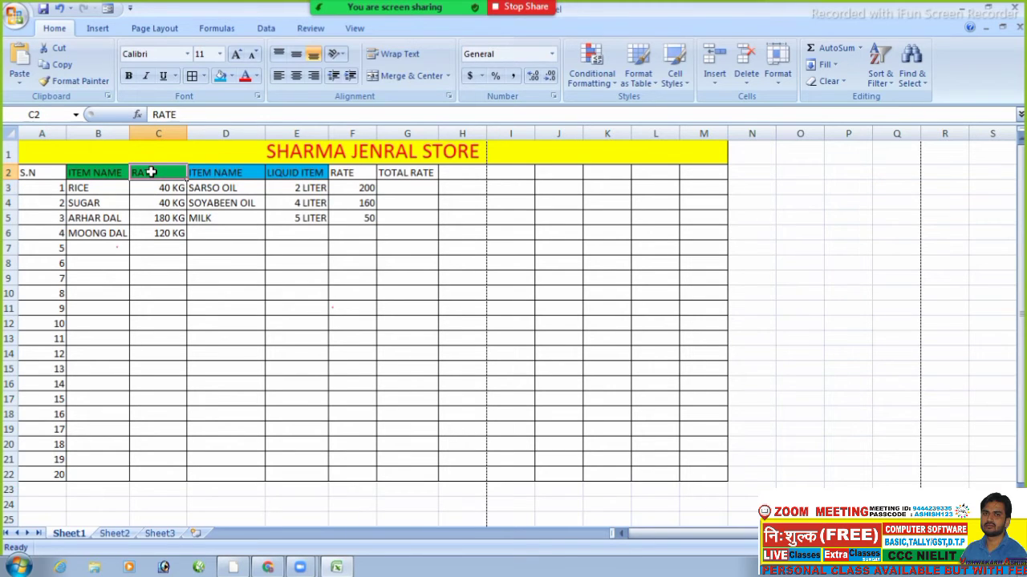
type("QUAN")
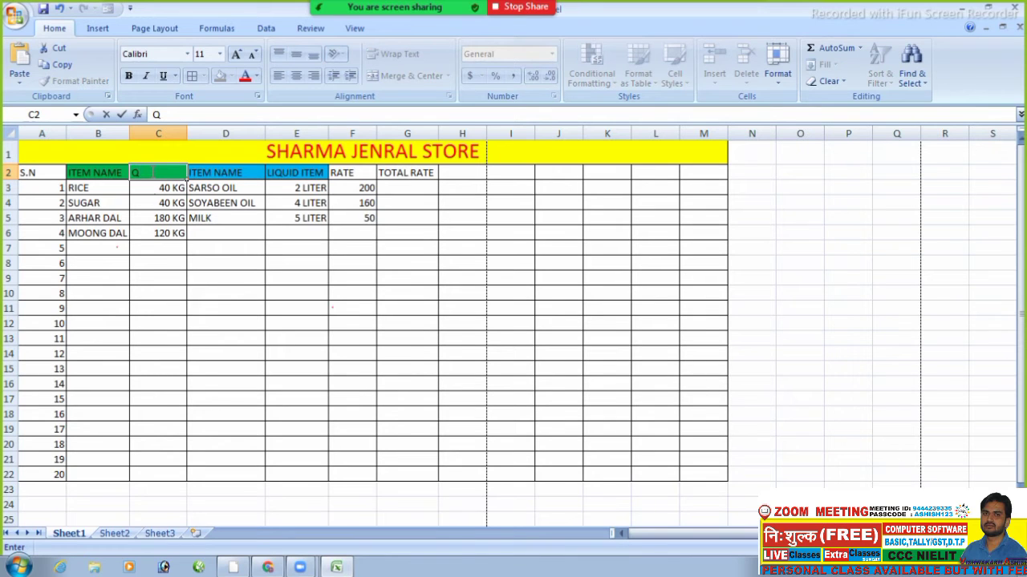
left_click(200, 172)
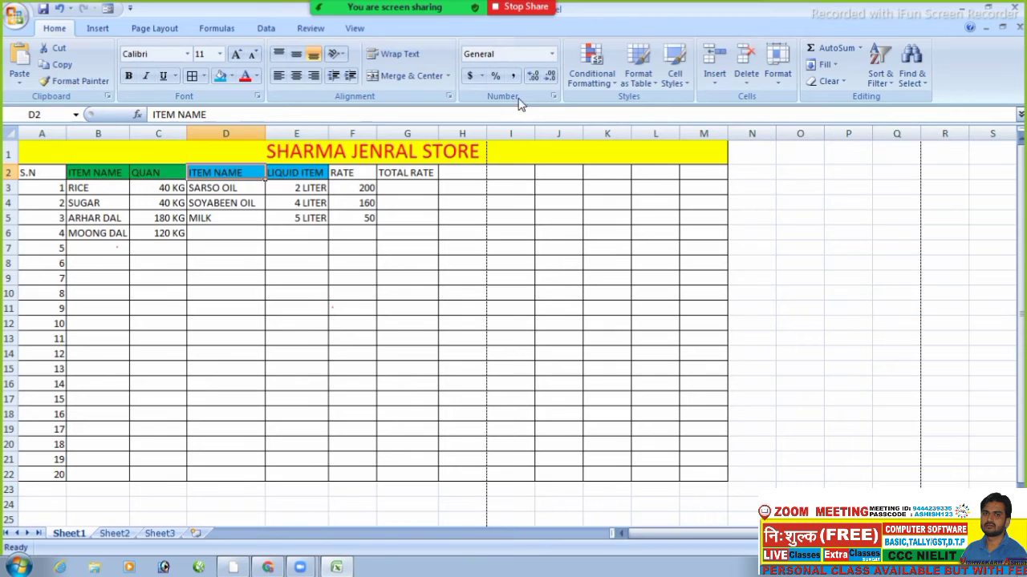
- Insert a new sheet column before the liquid ITEM NAME column and enter the header RATE in D2
left_click(714, 76)
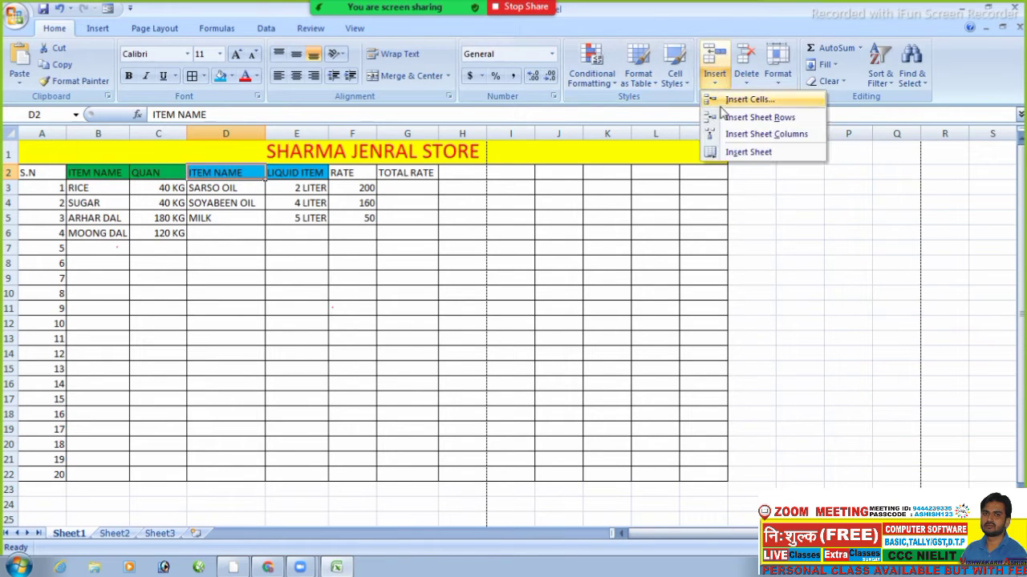
left_click(762, 134)
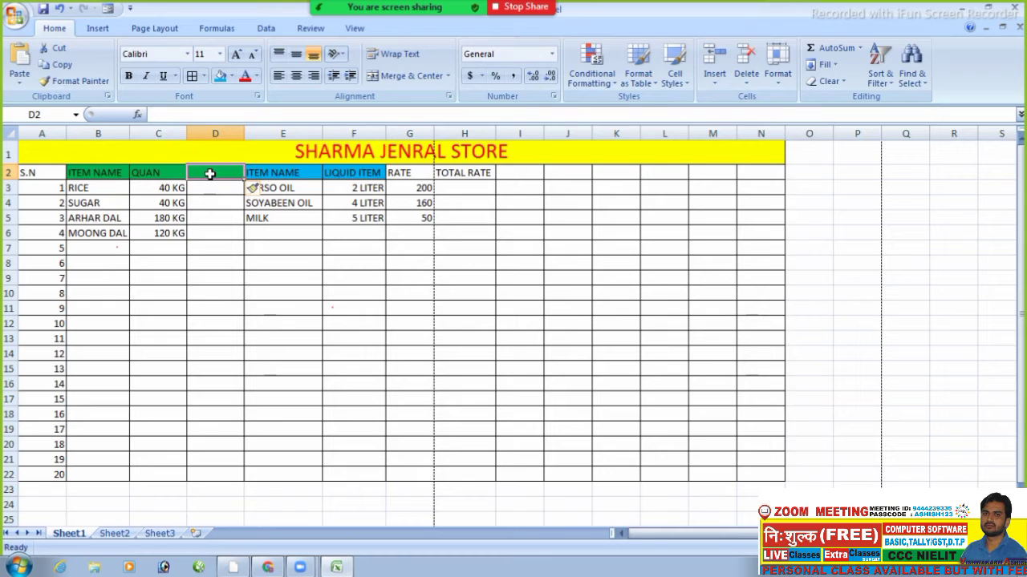
type("TA")
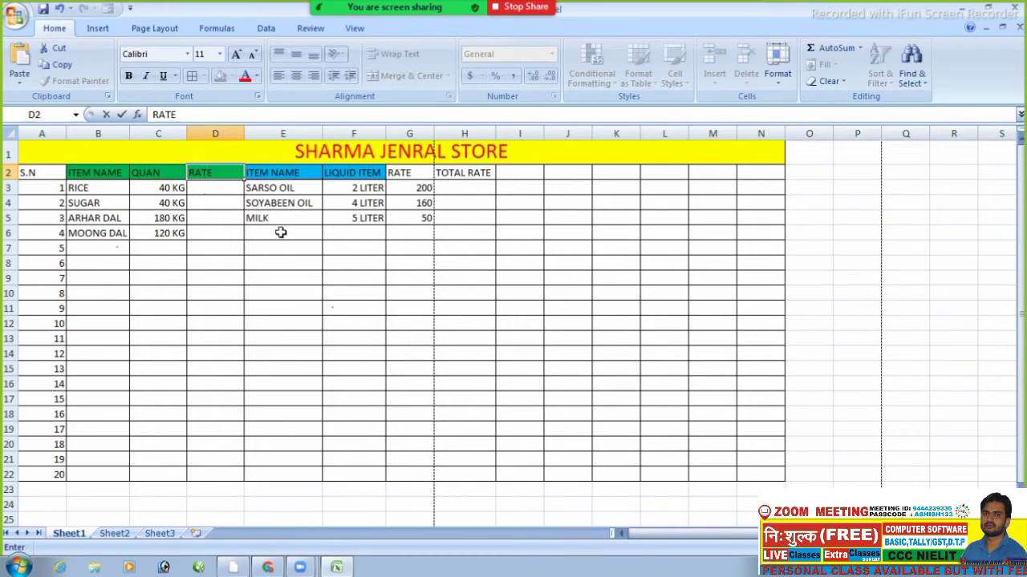
left_click(253, 261)
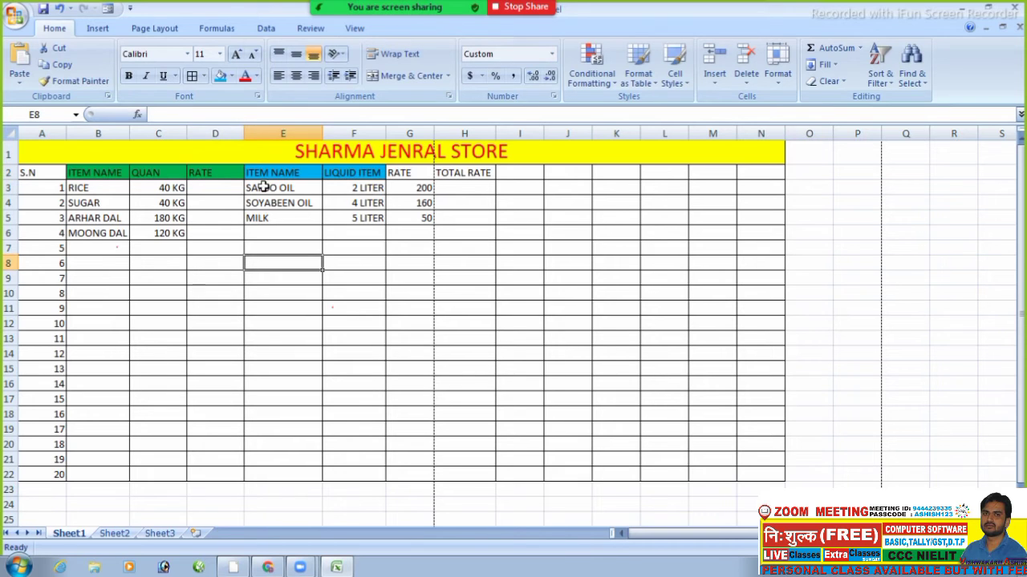
- Fill the RATE header in G2 with light blue
left_click(398, 170)
left_click(231, 77)
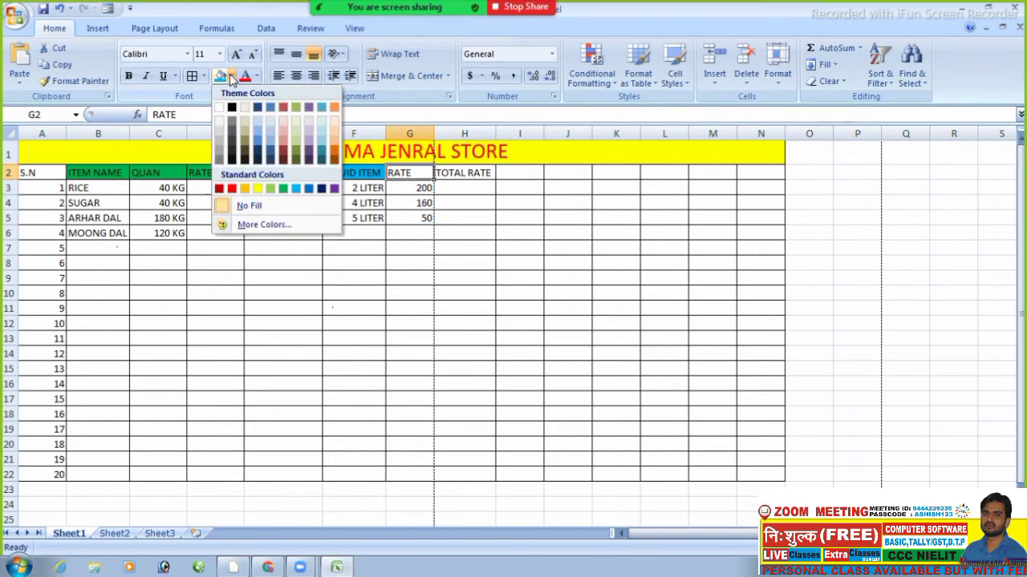
left_click(297, 190)
left_click(277, 277)
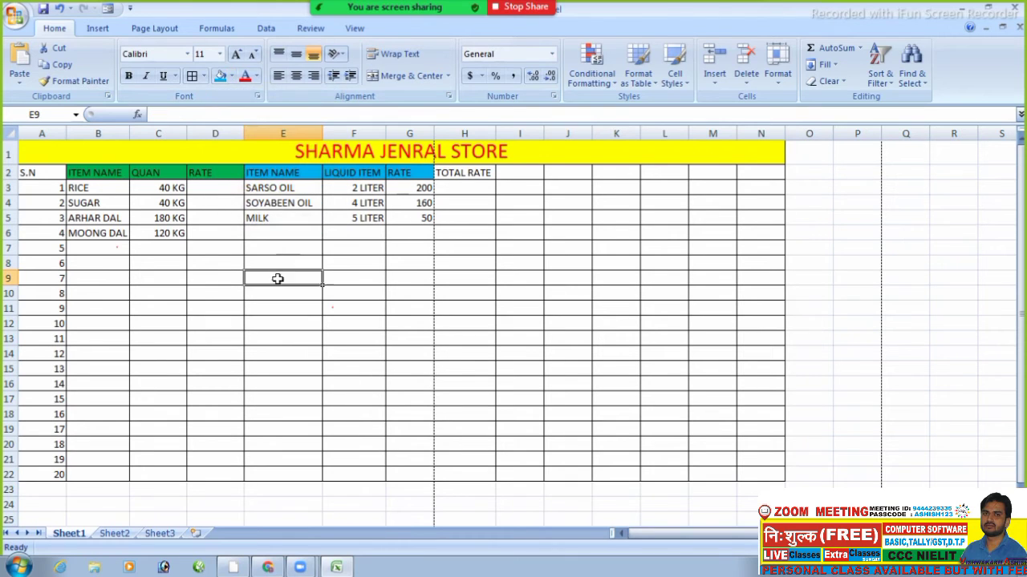
- Replace the quantities in C3:C6 with 55, 5, 10 and 5 for rice, sugar, arhar dal and moong dal
left_click(214, 187)
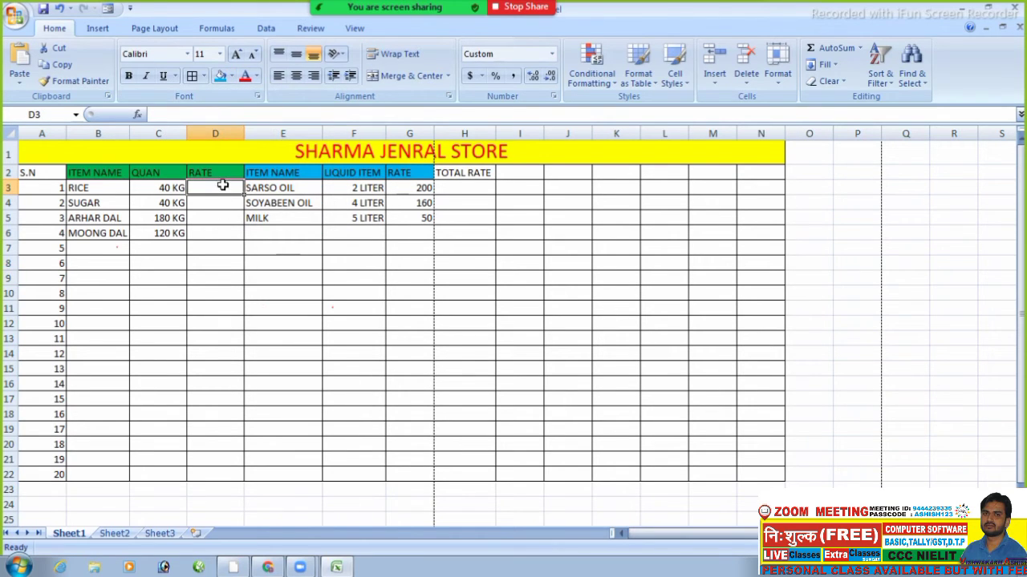
left_click(168, 187)
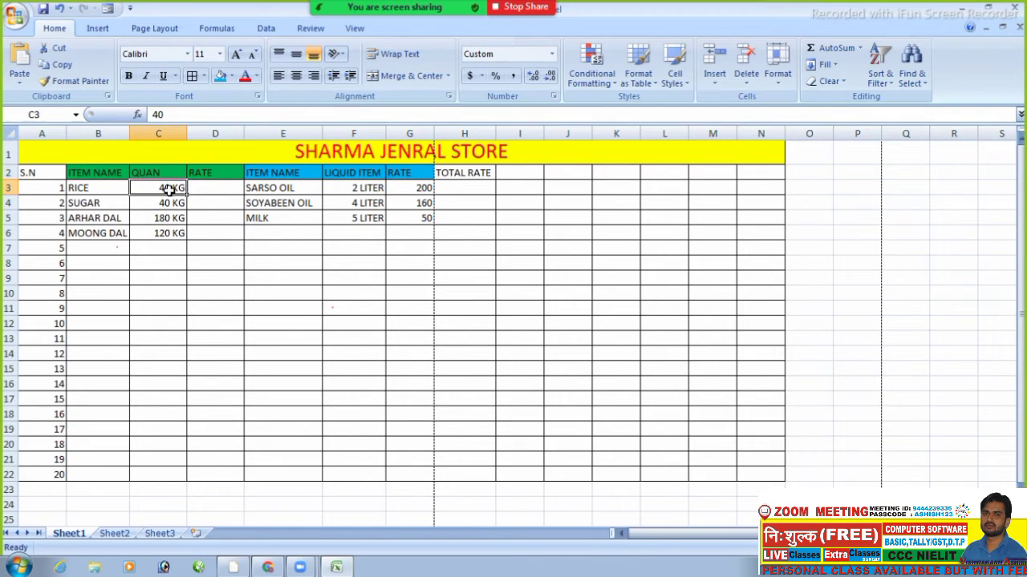
type("55")
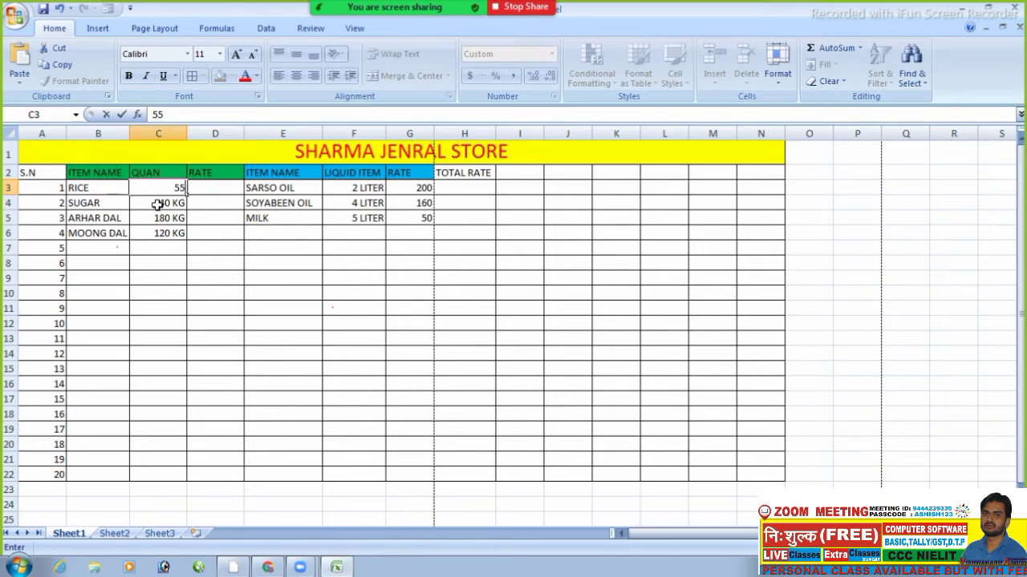
left_click(157, 204)
type("5")
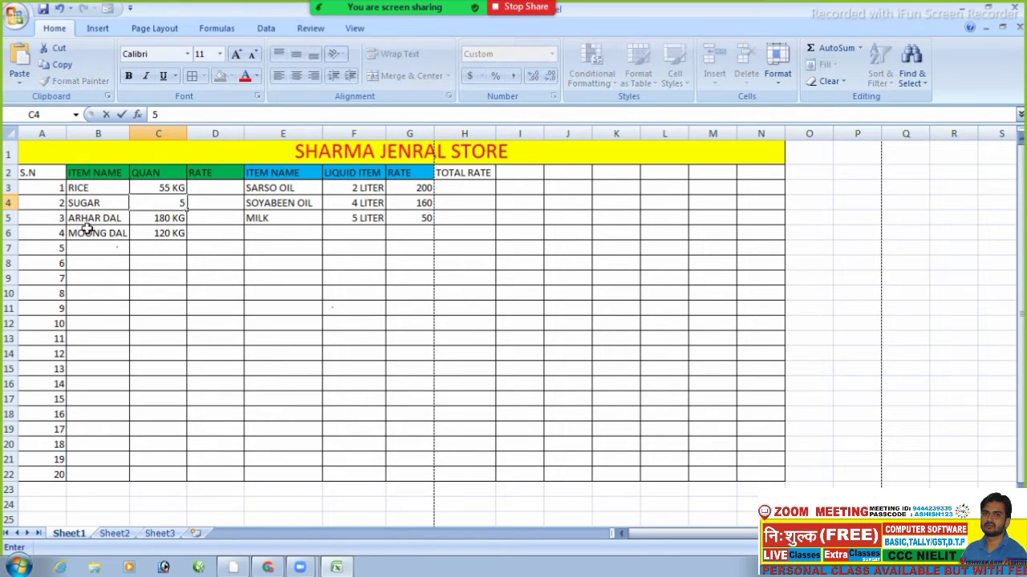
left_click(157, 220)
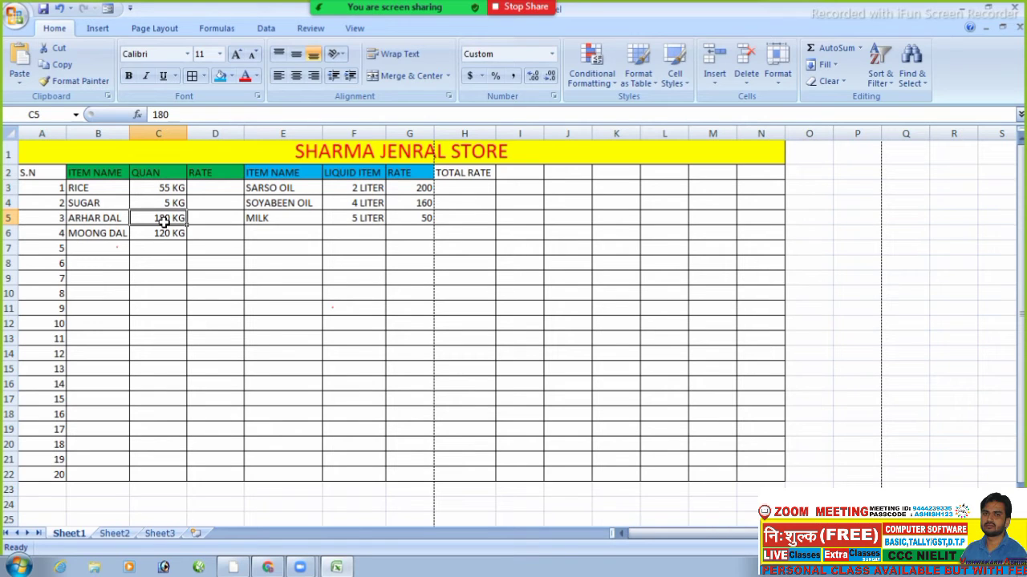
type("10")
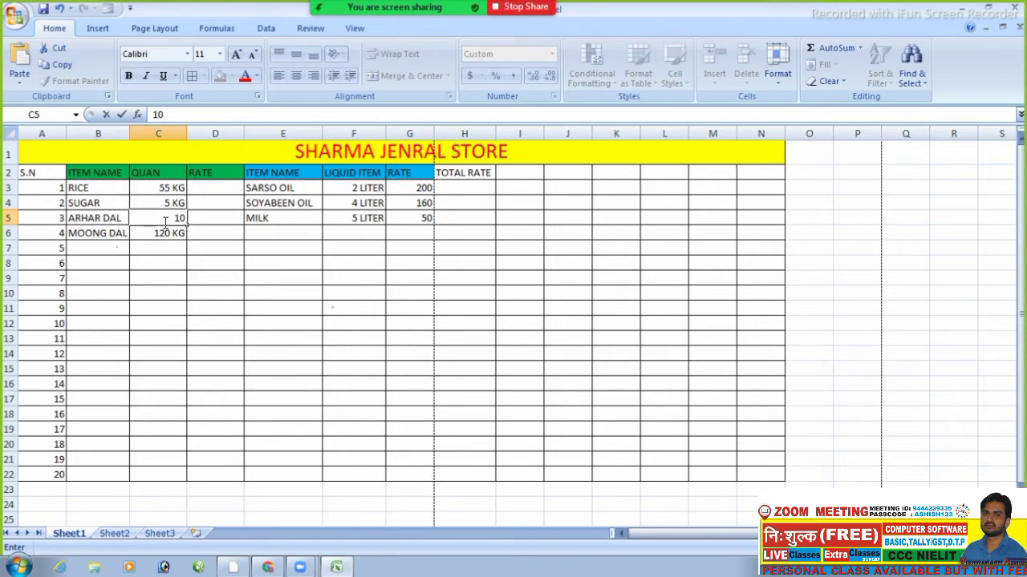
left_click(165, 247)
left_click(168, 231)
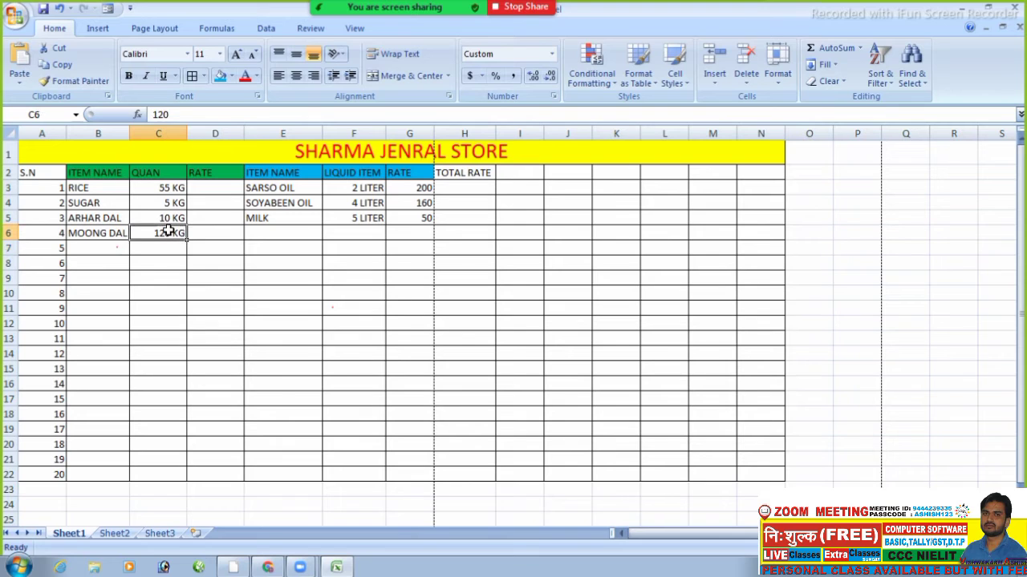
type("5")
left_click(213, 264)
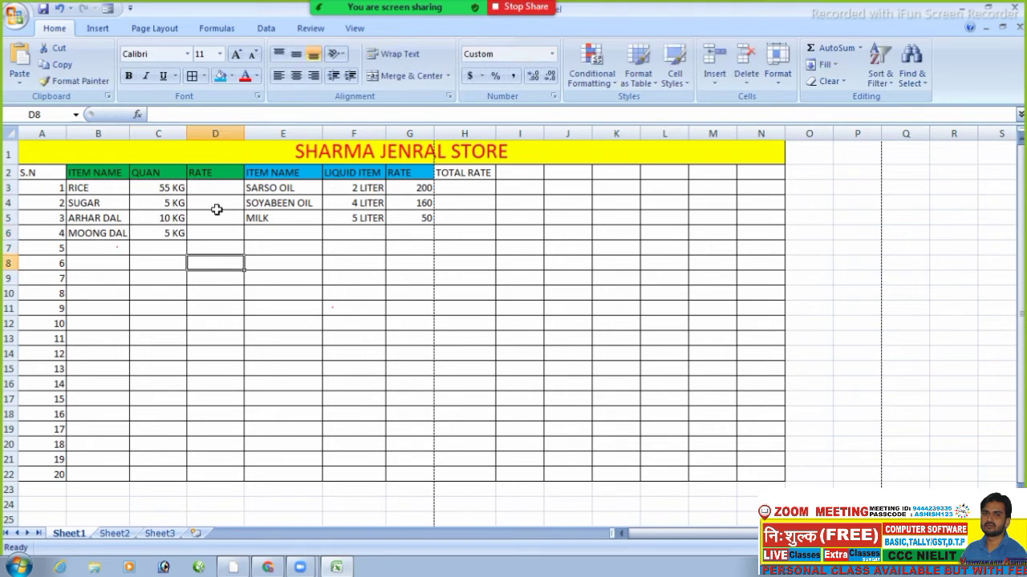
- Enter the rate 40 for rice in D3
left_click(216, 186)
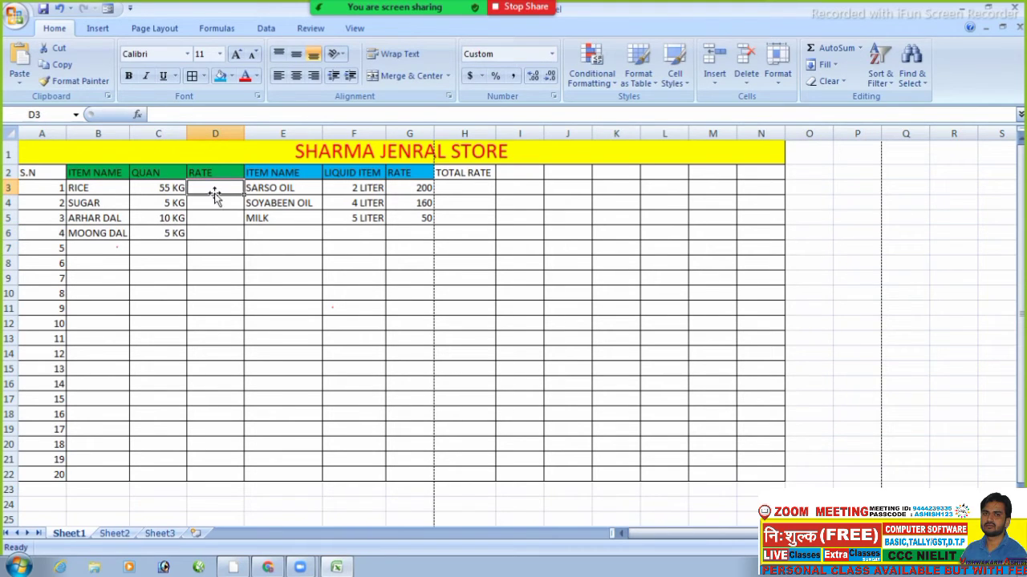
type("40")
left_click(208, 202)
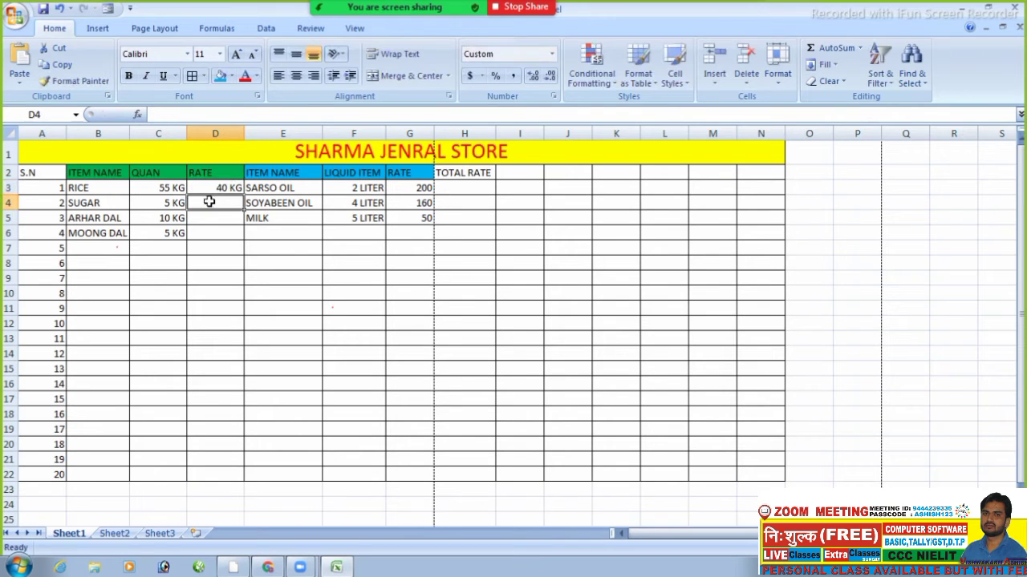
- Select the rate cells D3:D22 and delete their custom number format 0 "KG"
left_click(228, 188)
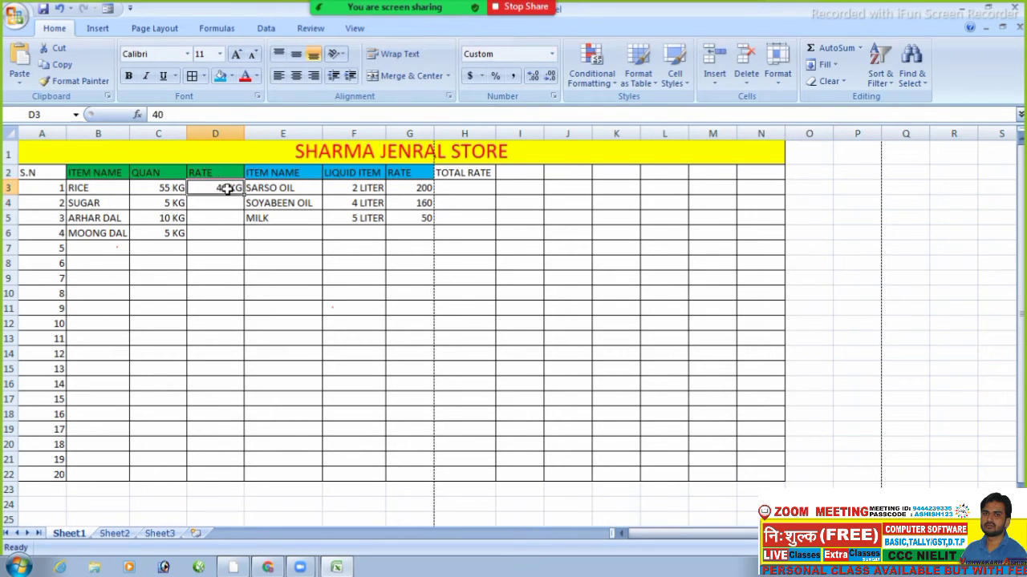
left_click_drag(228, 188, 228, 472)
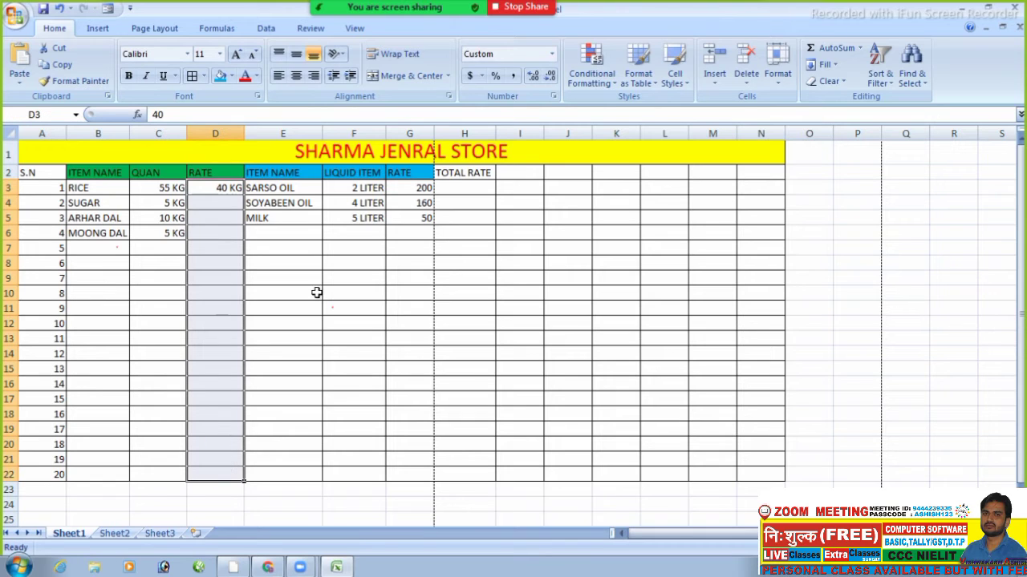
left_click(553, 96)
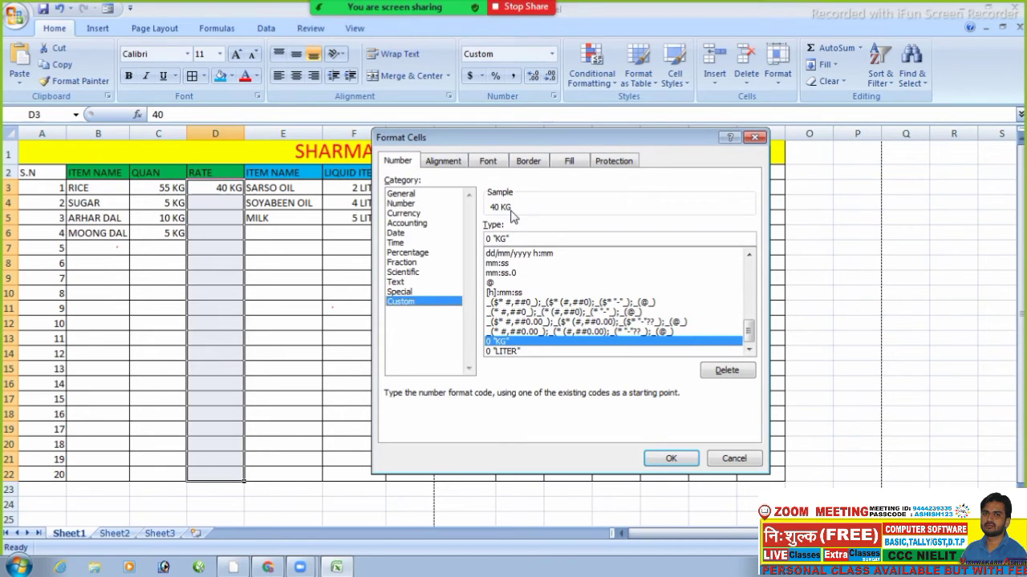
left_click(717, 374)
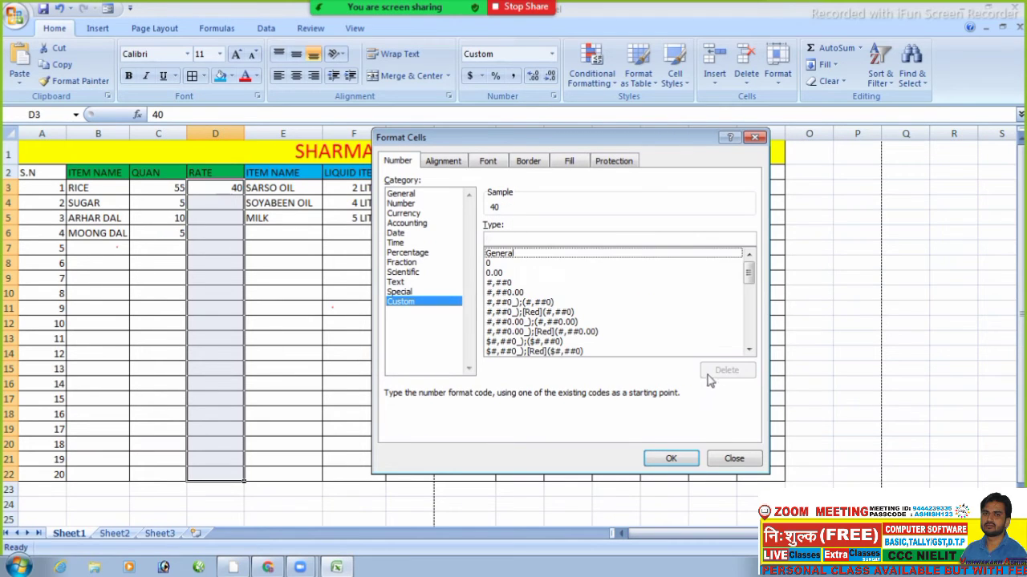
left_click(674, 463)
left_click(318, 291)
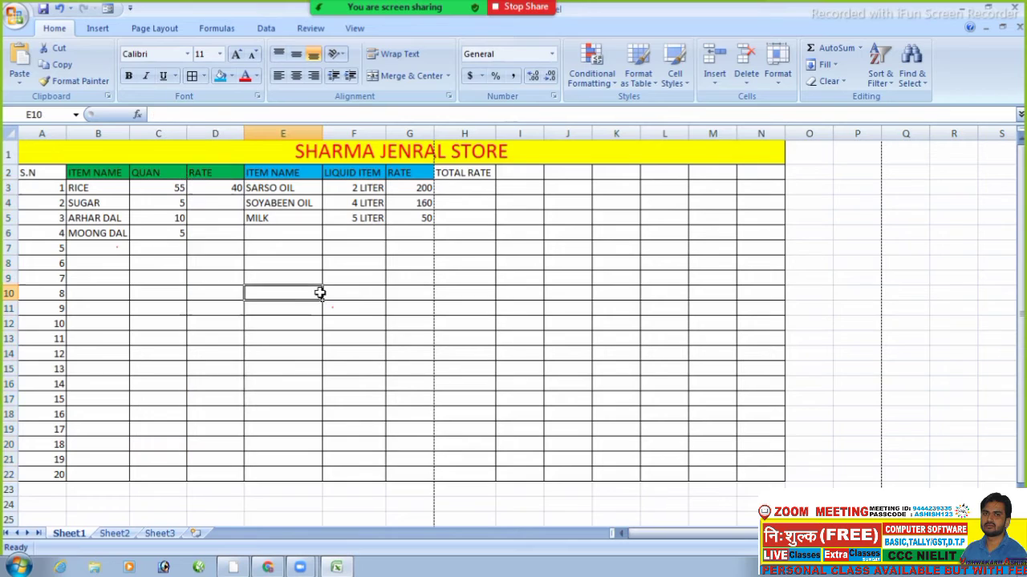
- Enter the rates 40, 200 and 120 for sugar, arhar dal and moong dal in D4:D6
left_click(211, 201)
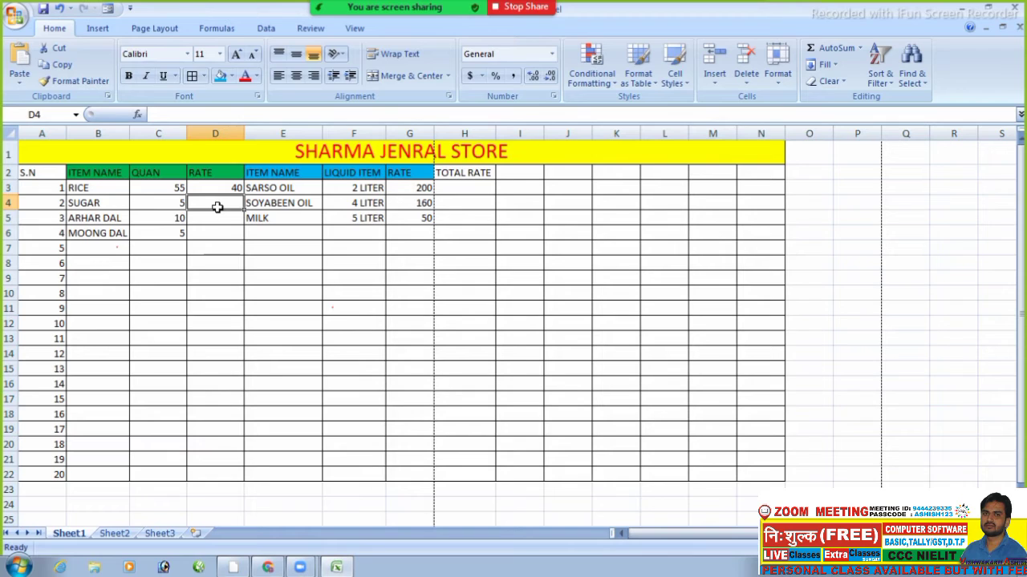
type("40")
key("Return")
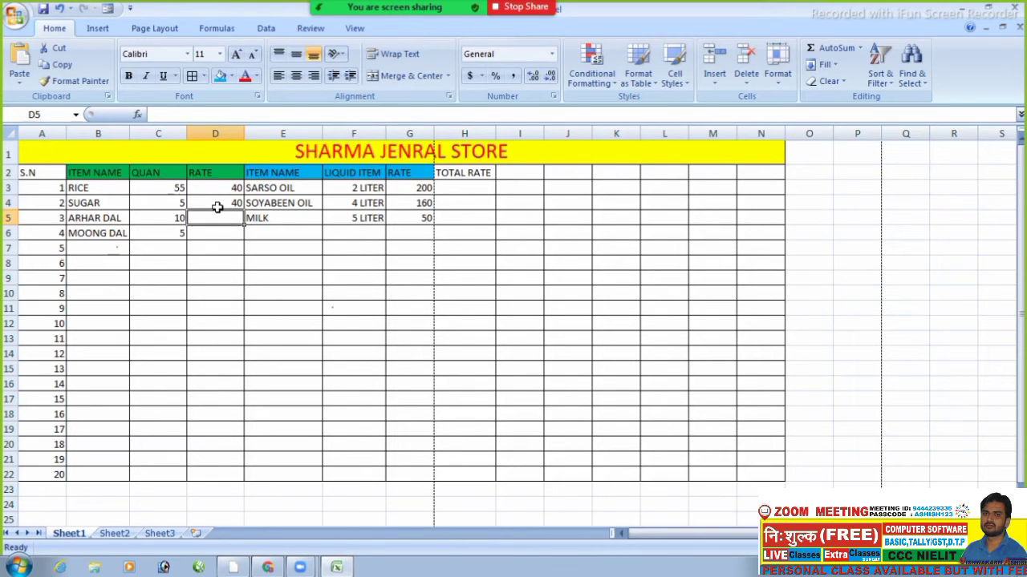
type("200")
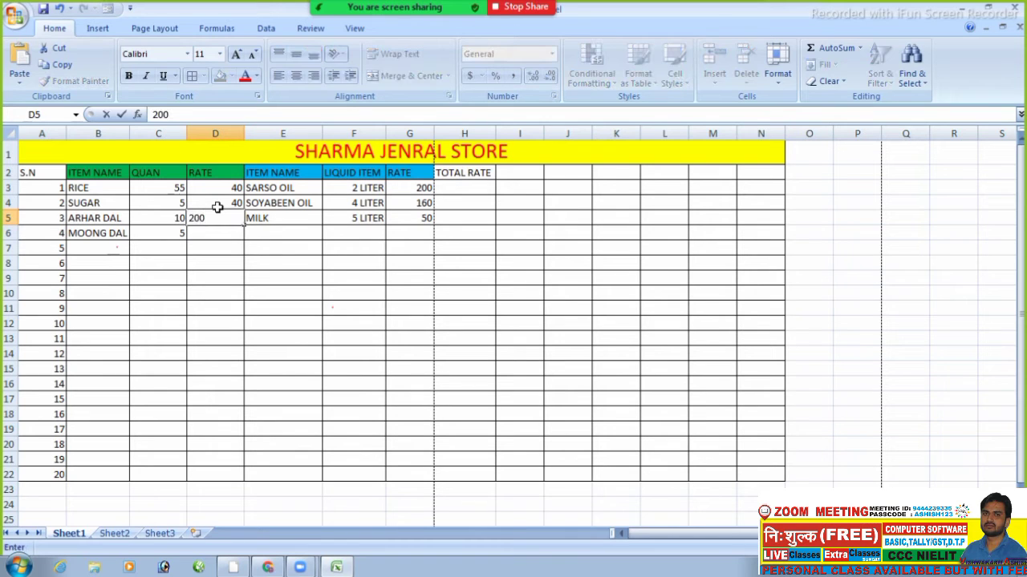
key("Return")
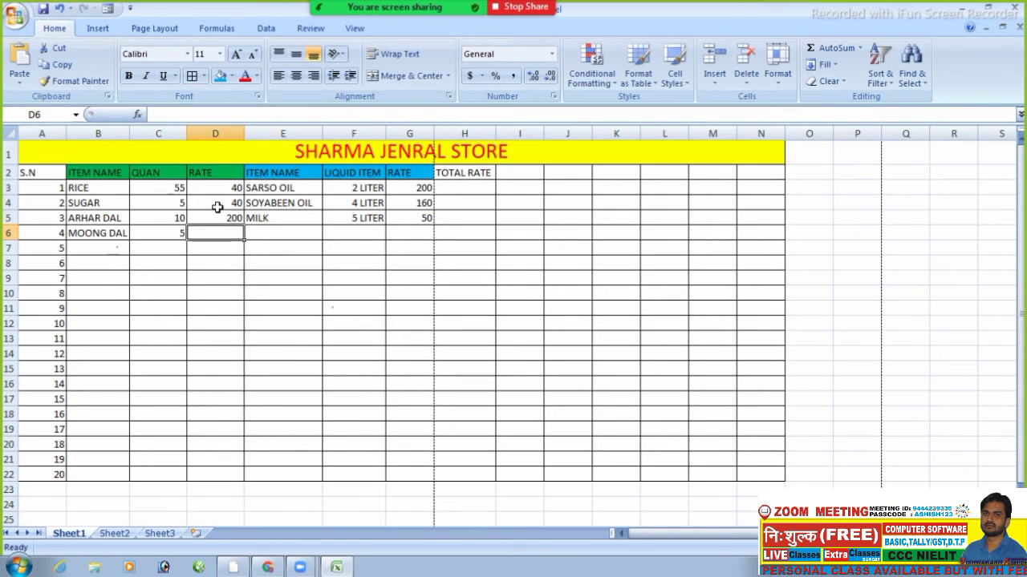
type("120")
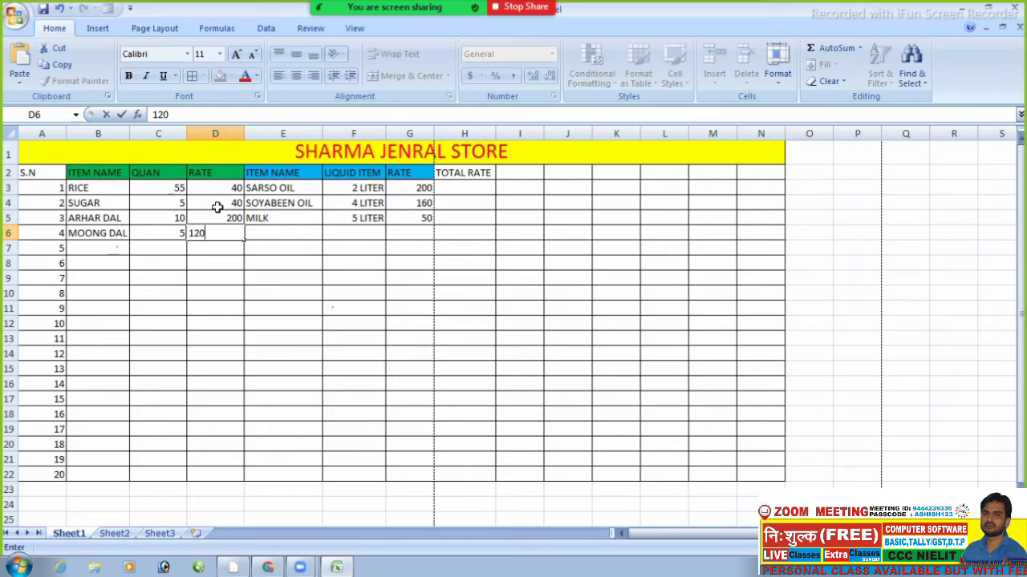
left_click(307, 267)
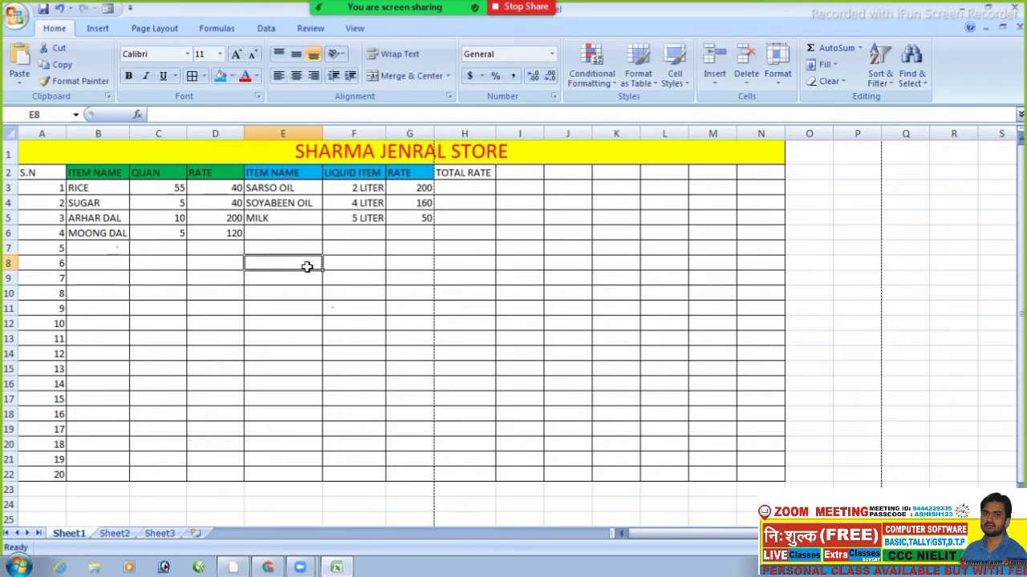
- Fill the TOTAL RATE header in H2 with green
left_click(467, 175)
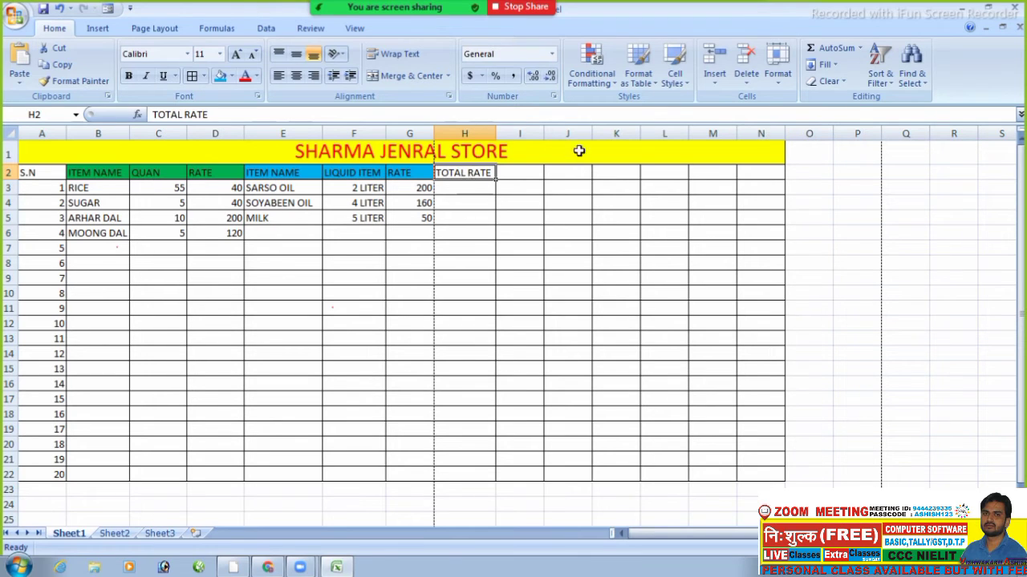
left_click(231, 76)
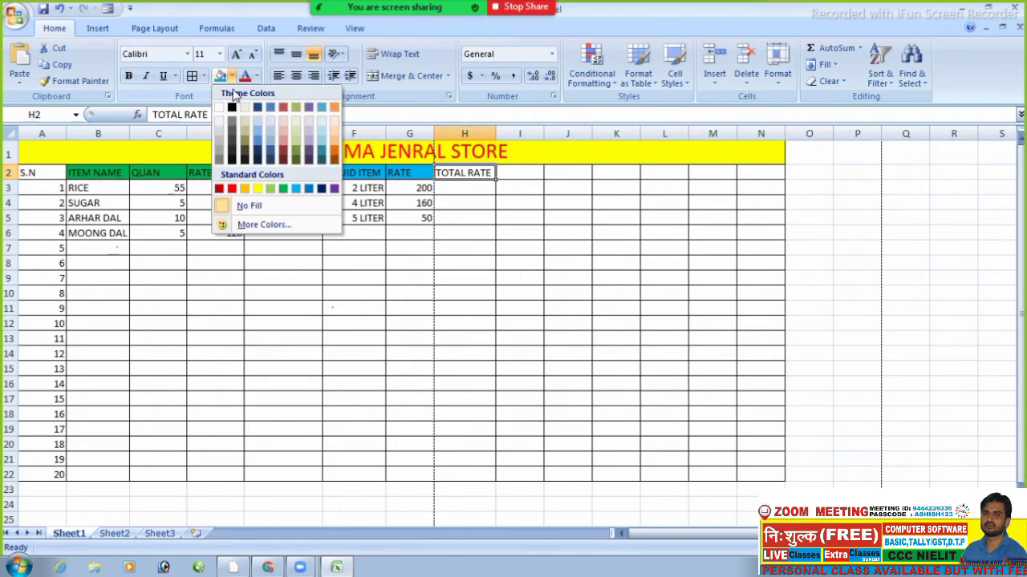
left_click(283, 190)
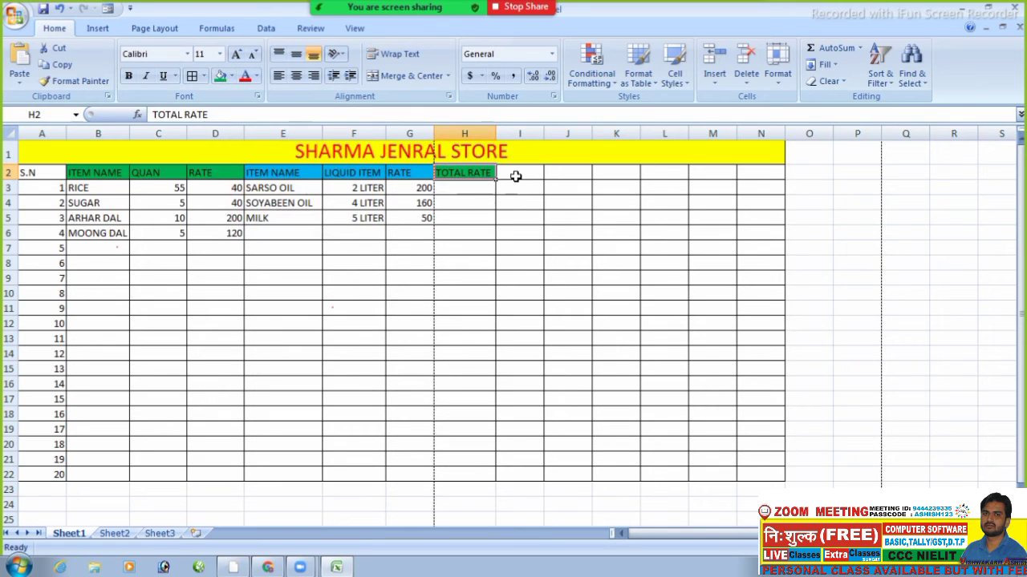
- Enter the header TOAL RATE in I2 and fill the cell with light blue
left_click(516, 176)
type("TOAL")
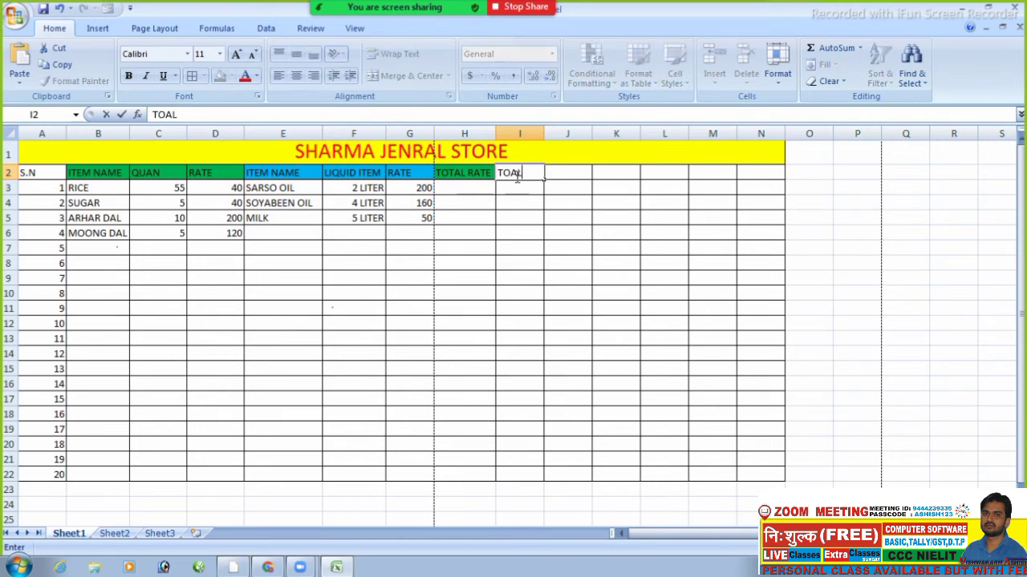
type(" RATE")
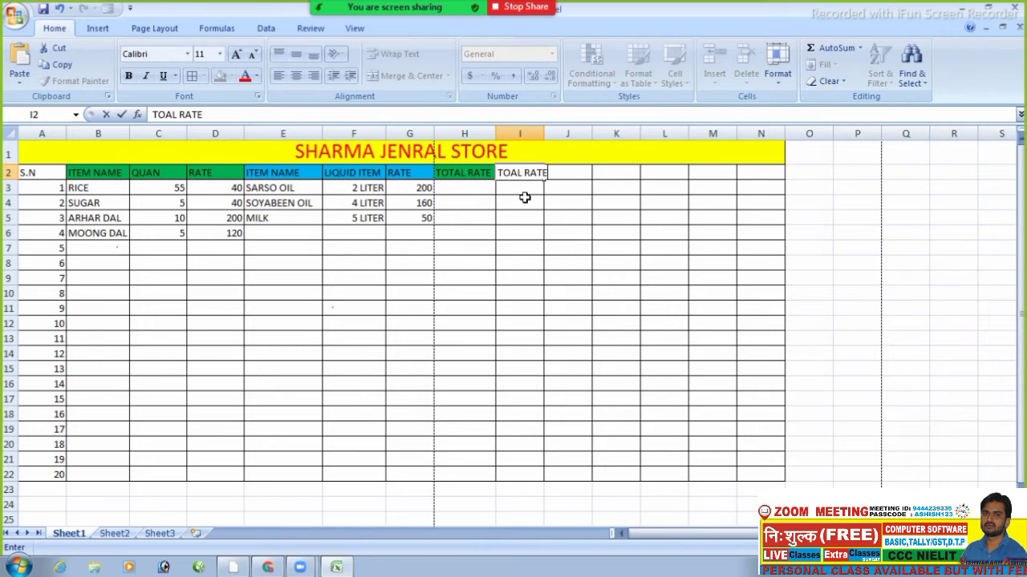
left_click(525, 197)
left_click(526, 173)
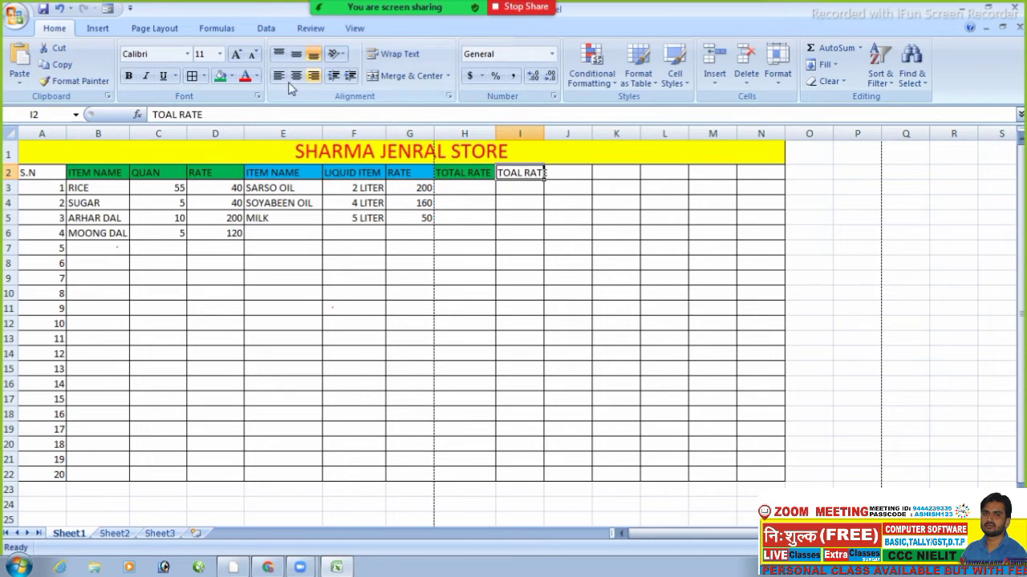
left_click(232, 77)
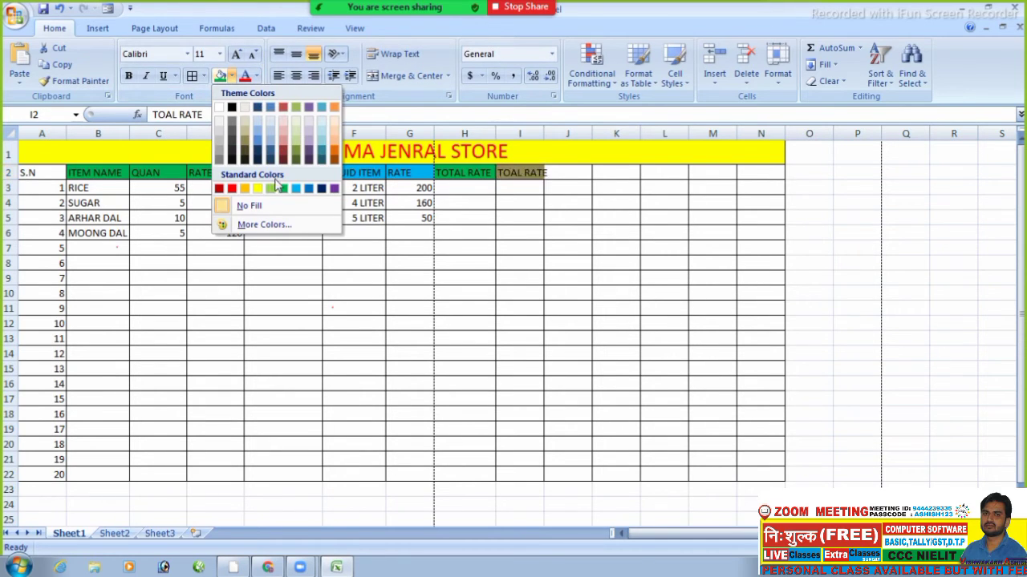
left_click(303, 188)
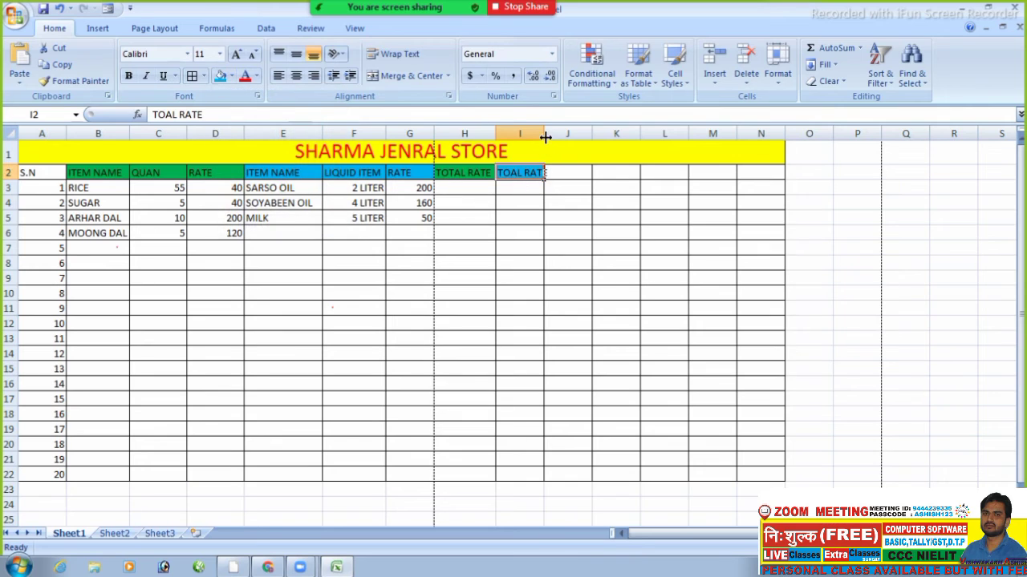
- Widen column I so that the TOAL RATE header fits fully inside its cell
left_click_drag(544, 133, 534, 220)
left_click(521, 218)
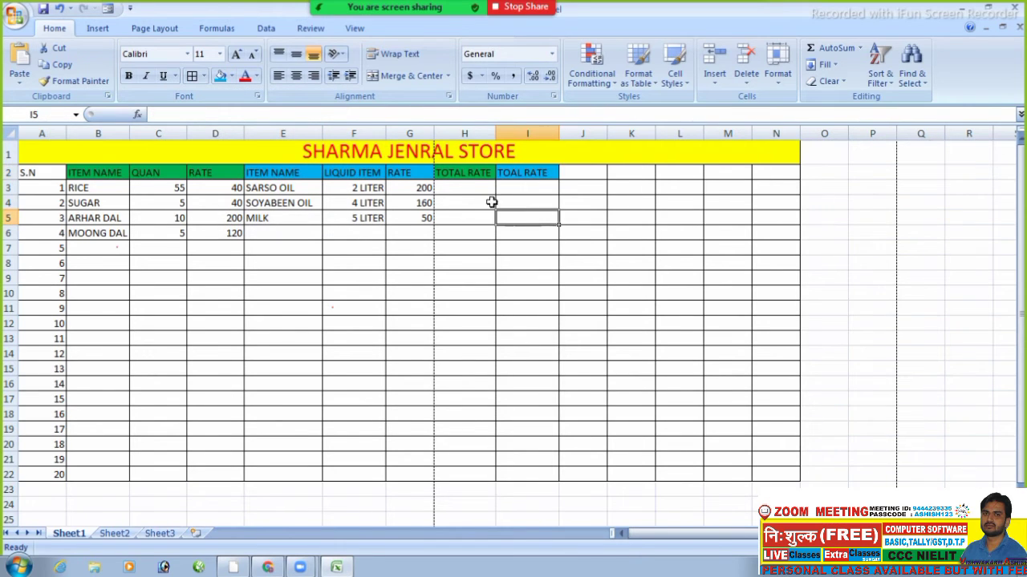
- Enter the formula =(C3*D3) in H3 to multiply the rice quantity by its rate
left_click(458, 187)
type("=")
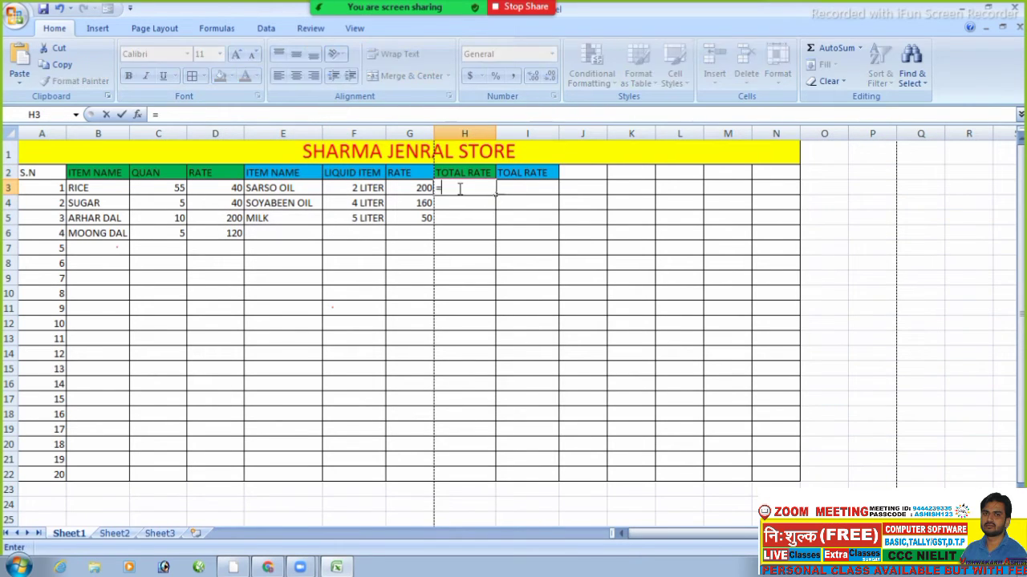
type("(")
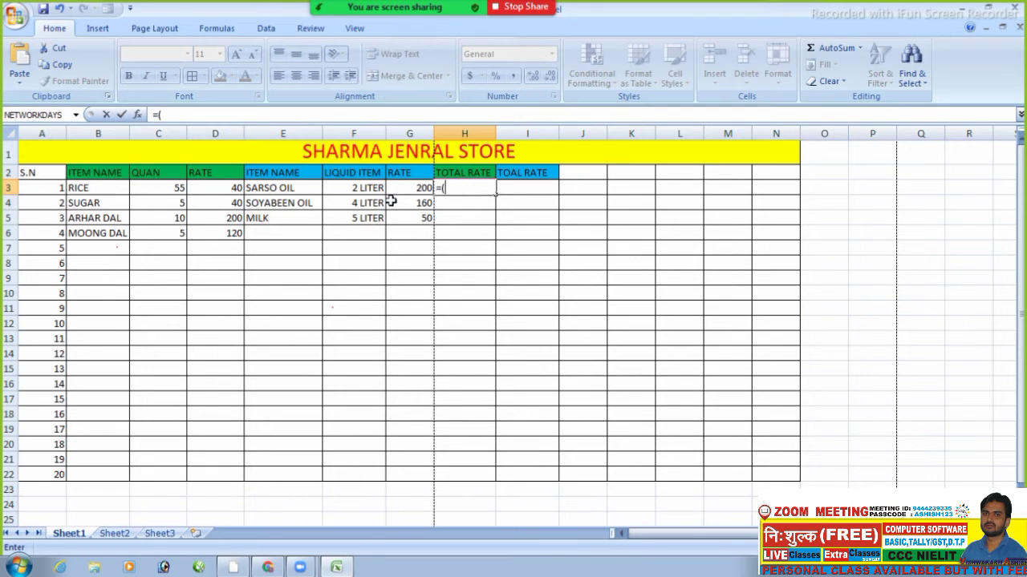
left_click(156, 188)
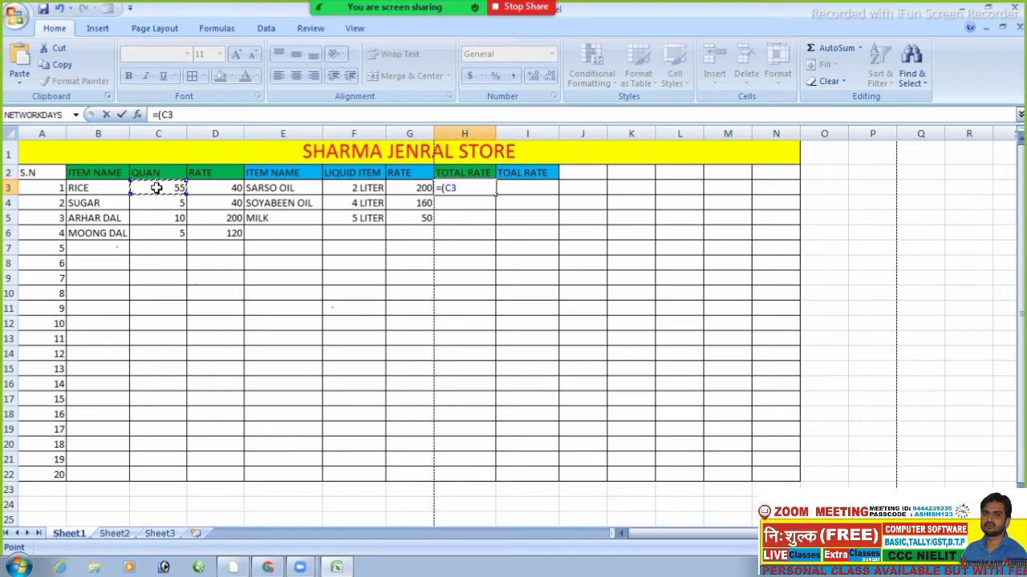
type("*")
left_click(224, 190)
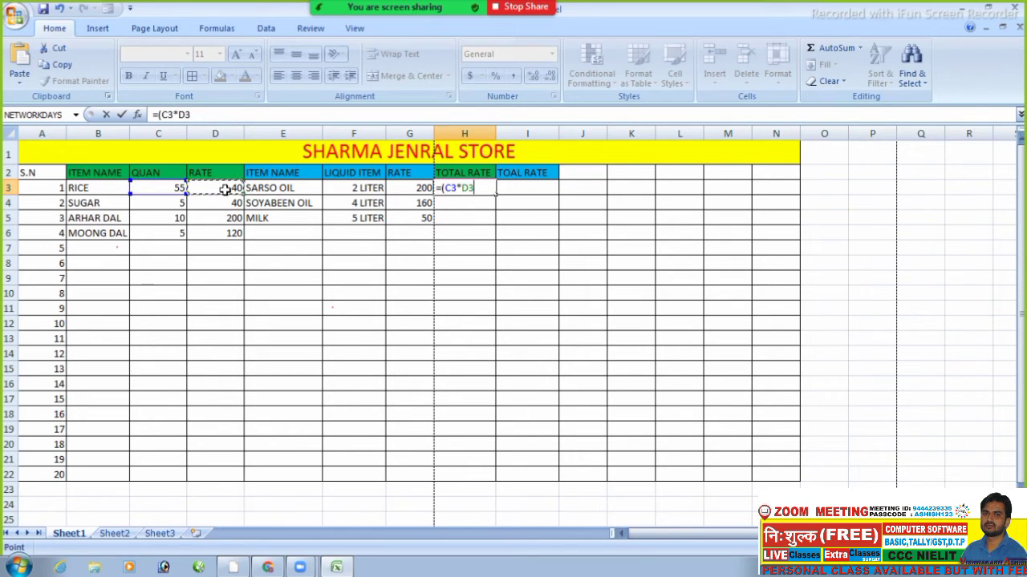
type(")")
key("Return")
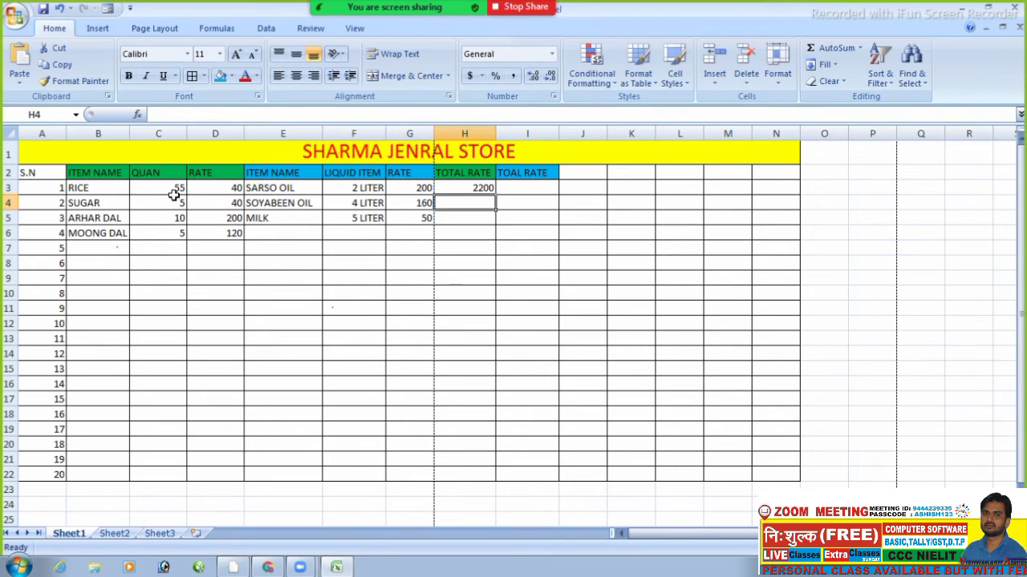
- Copy the total formula from H3 down through H6 for the remaining food items
left_click(470, 188)
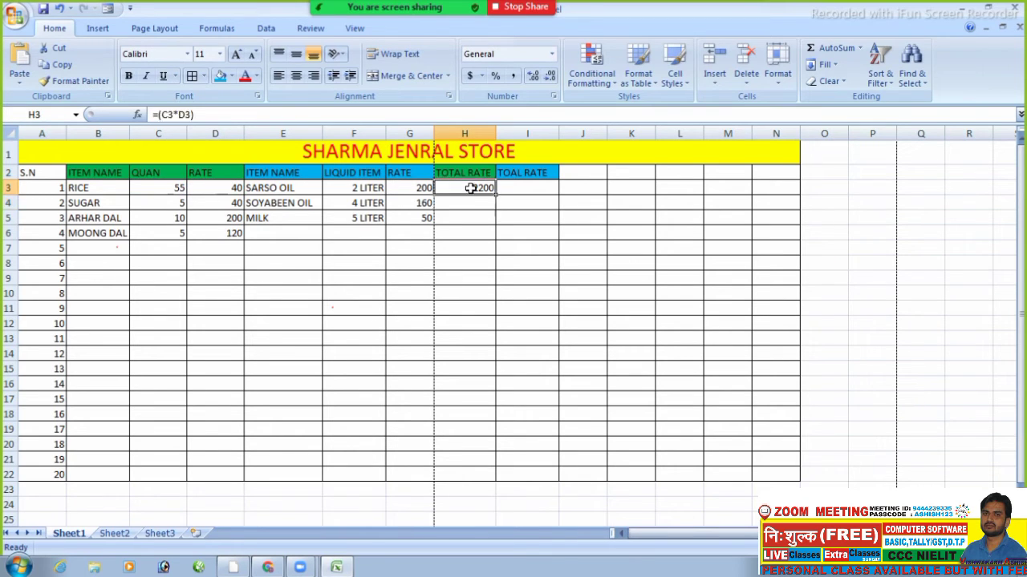
left_click_drag(495, 195, 500, 242)
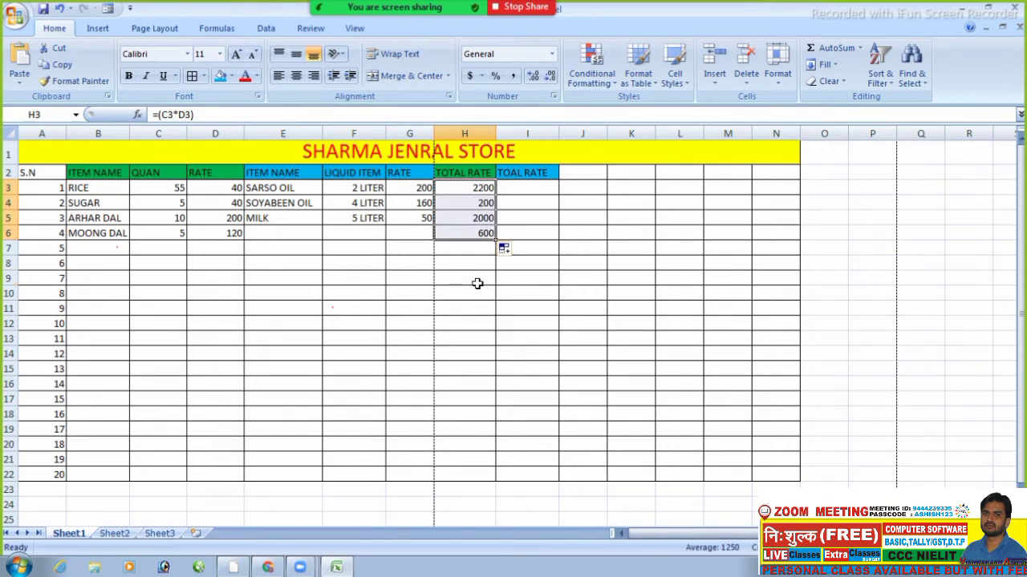
left_click(474, 279)
- Enter the formula =(F3*G3) in I3 to multiply the sarso oil quantity by its rate
left_click(522, 186)
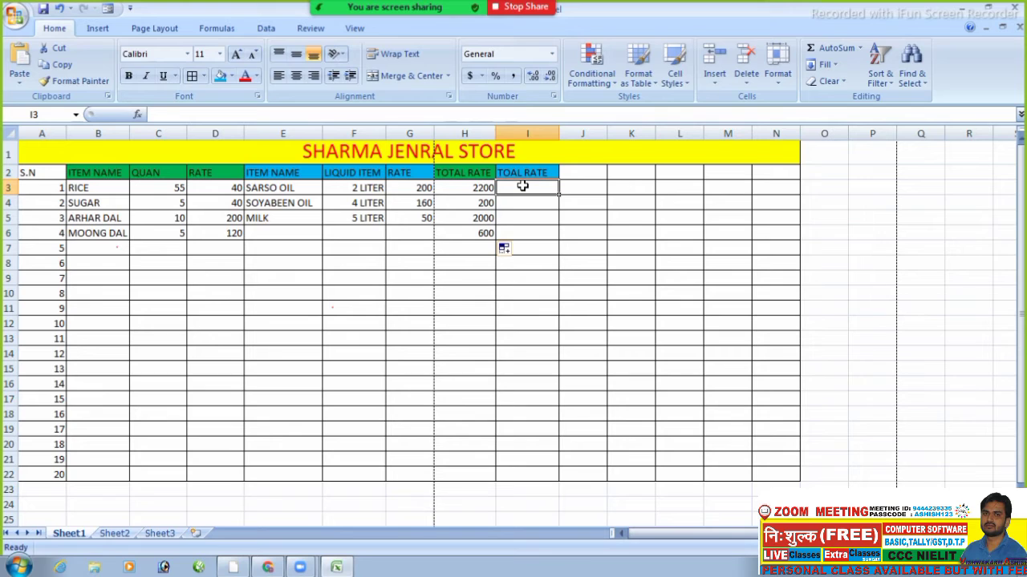
type("=(")
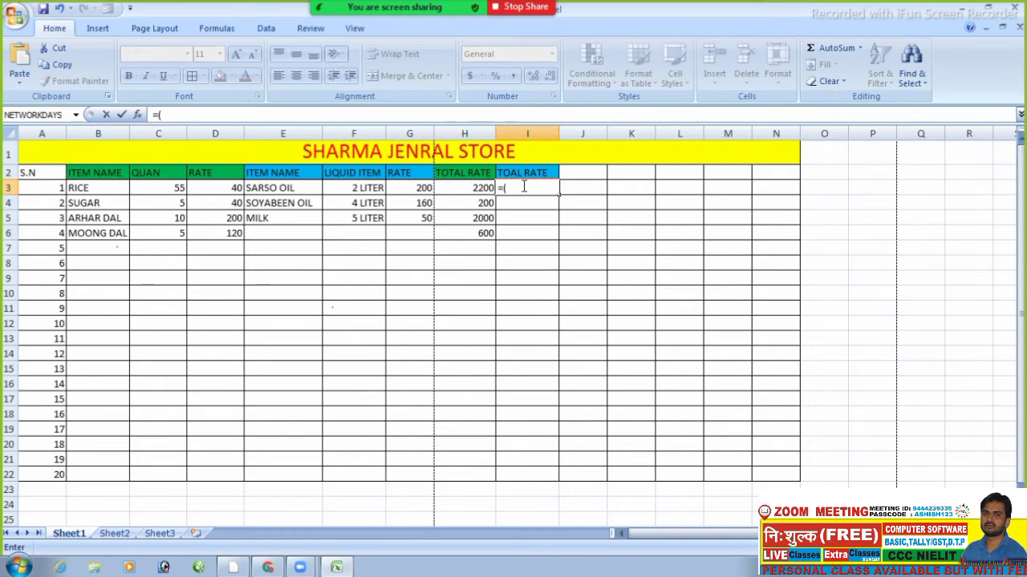
left_click(358, 188)
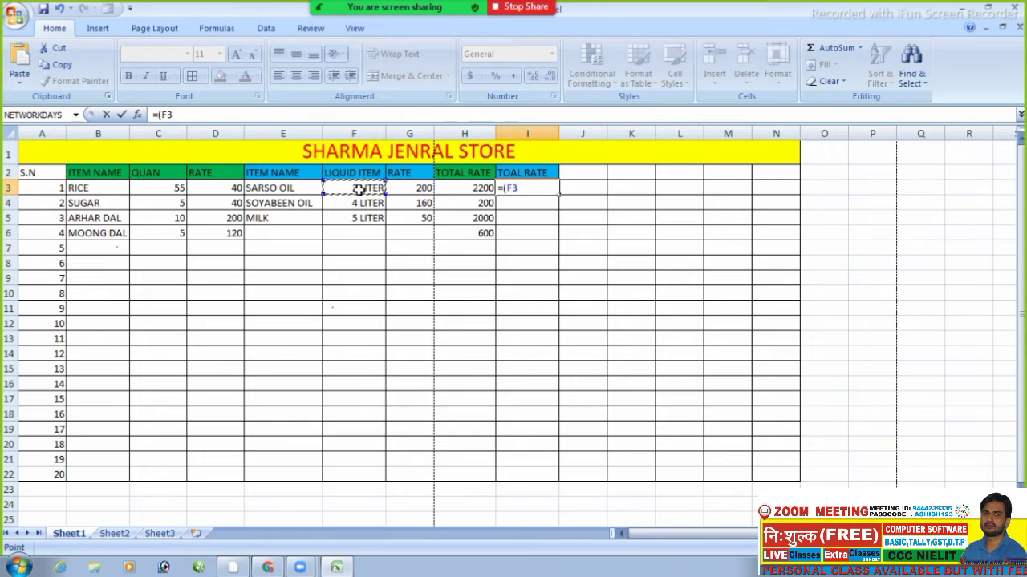
type("*")
left_click(409, 188)
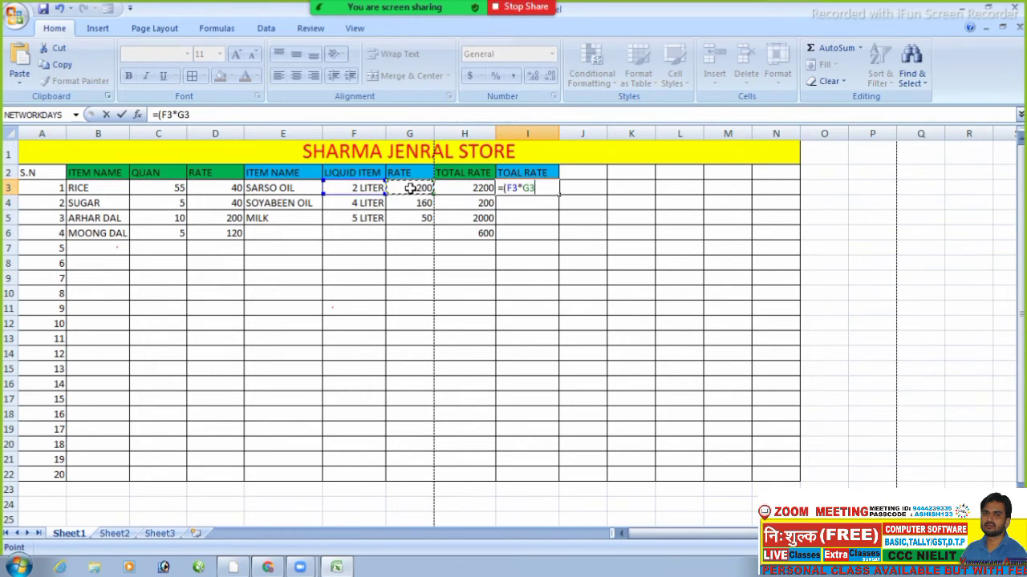
type(")")
key("Return")
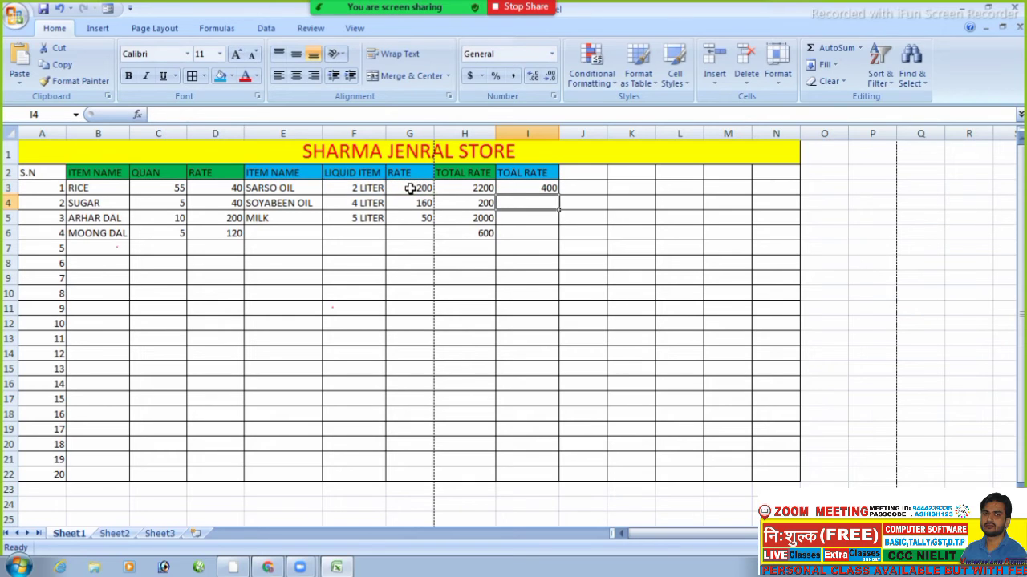
- Copy the liquid total formula from I3 down through I6
left_click(522, 189)
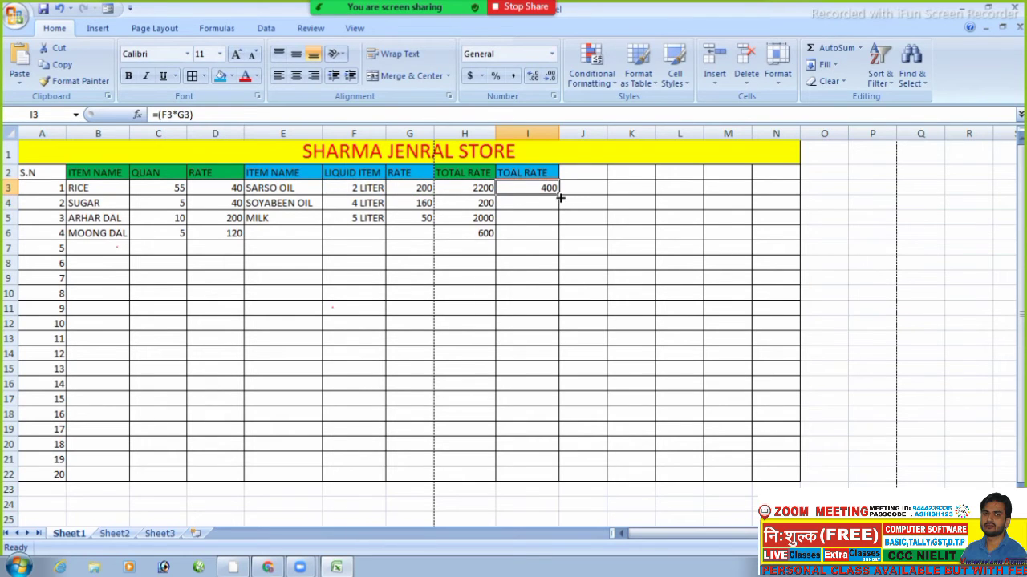
left_click_drag(559, 196, 562, 239)
left_click(519, 321)
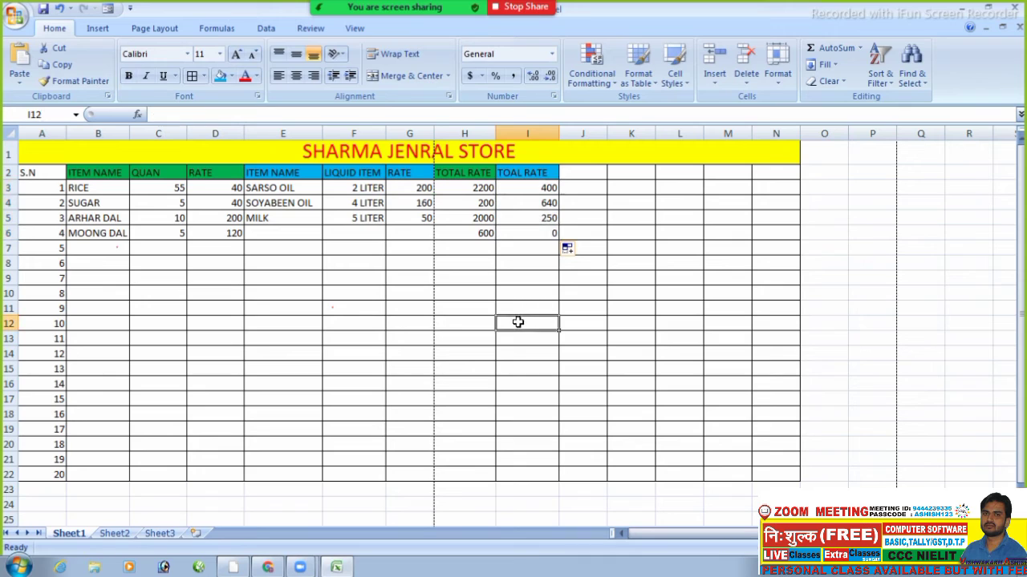
- Enter the liquid item name SARSO DHANI in E6, below MILK
left_click(354, 231)
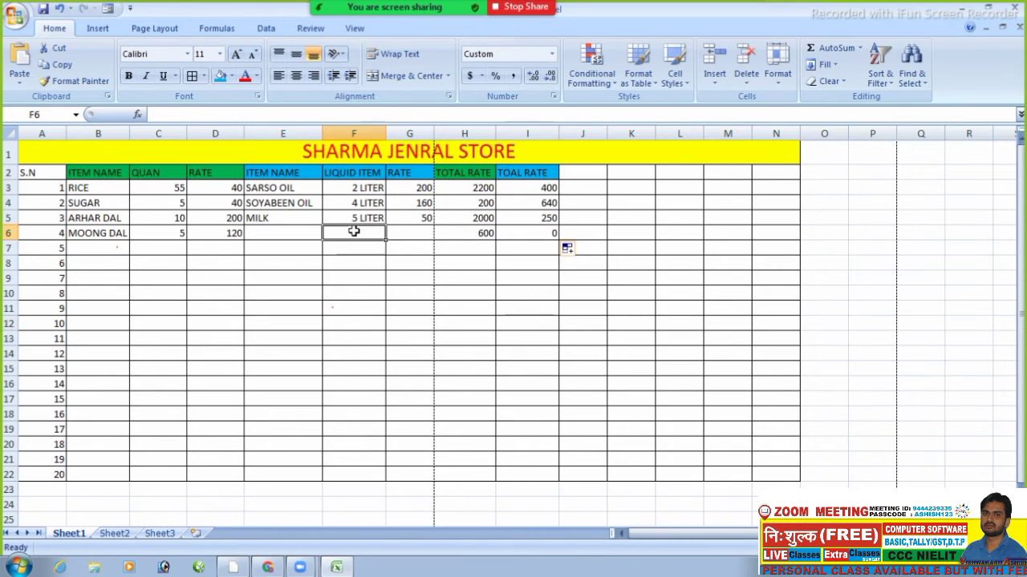
key("Left")
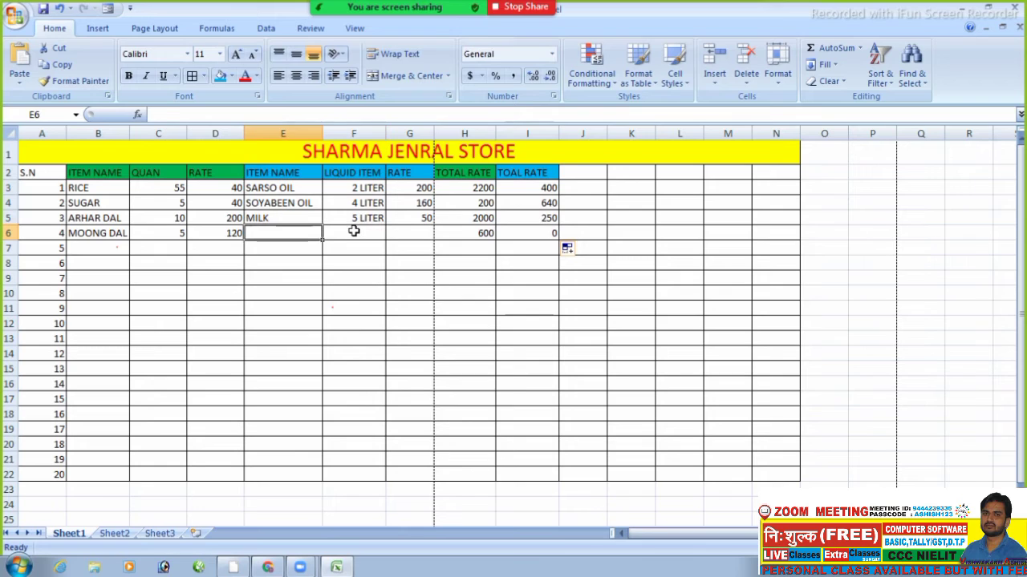
key("Left")
key("Right")
type("A")
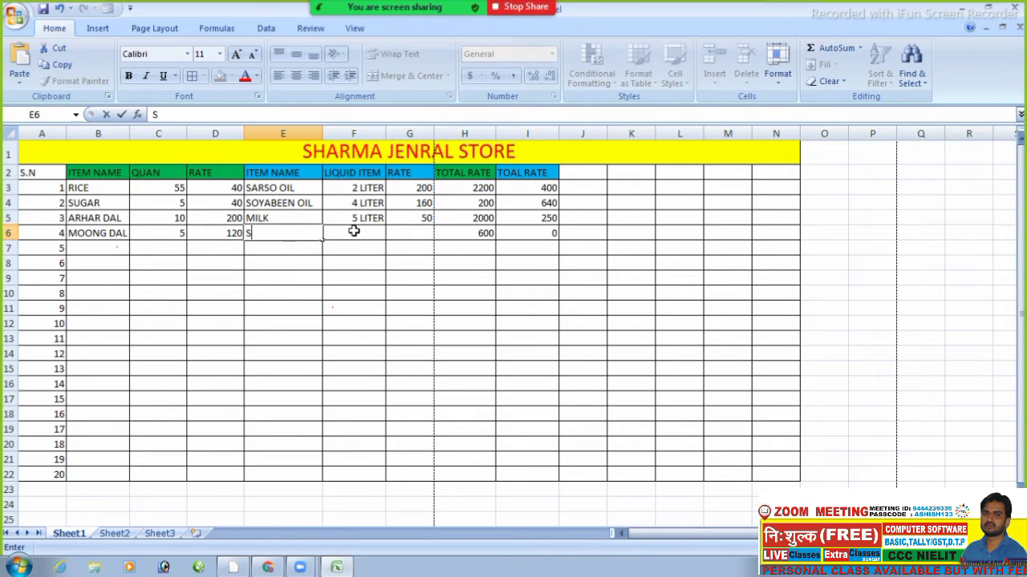
type("ARSO ")
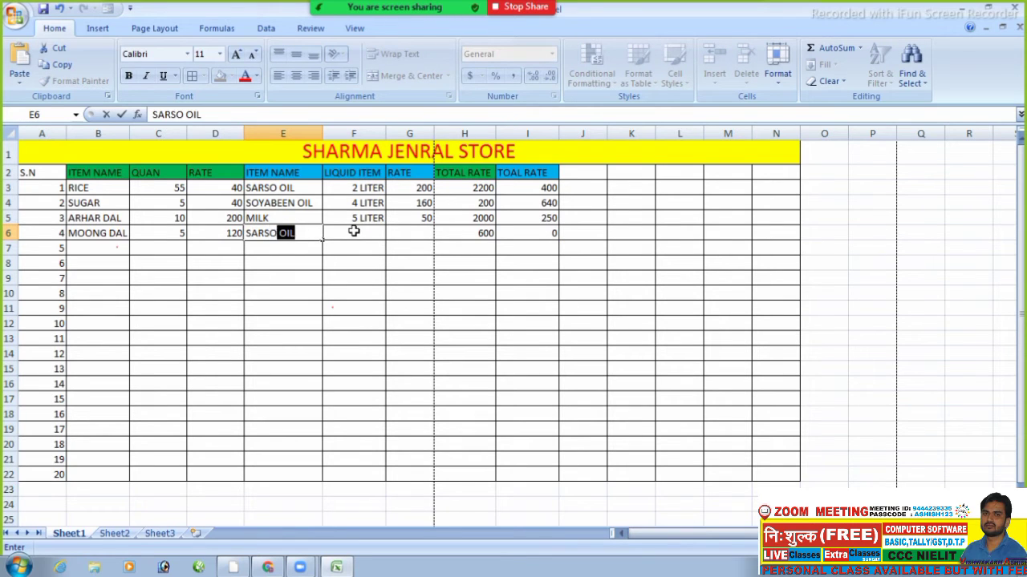
type("DHANI")
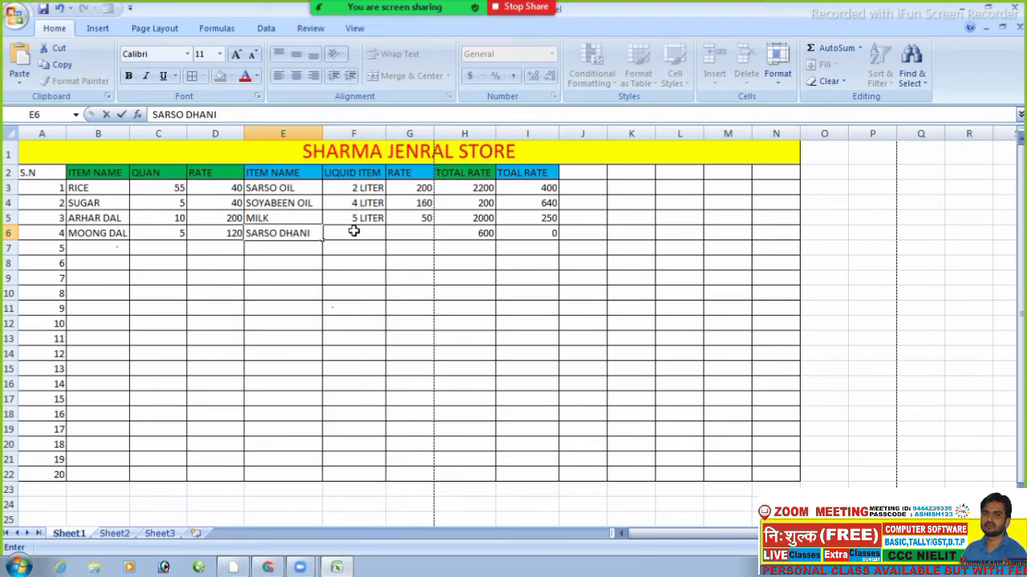
- Enter the quantity 4 in F6 and the rate 160 in G6 for SARSO DHANI
left_click(353, 231)
type("4")
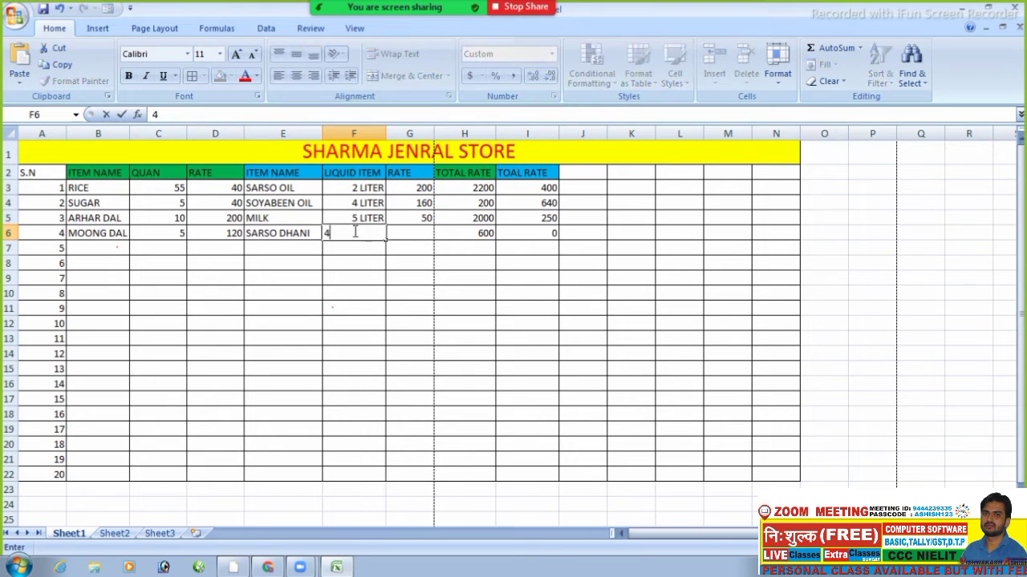
key("Tab")
left_click(353, 231)
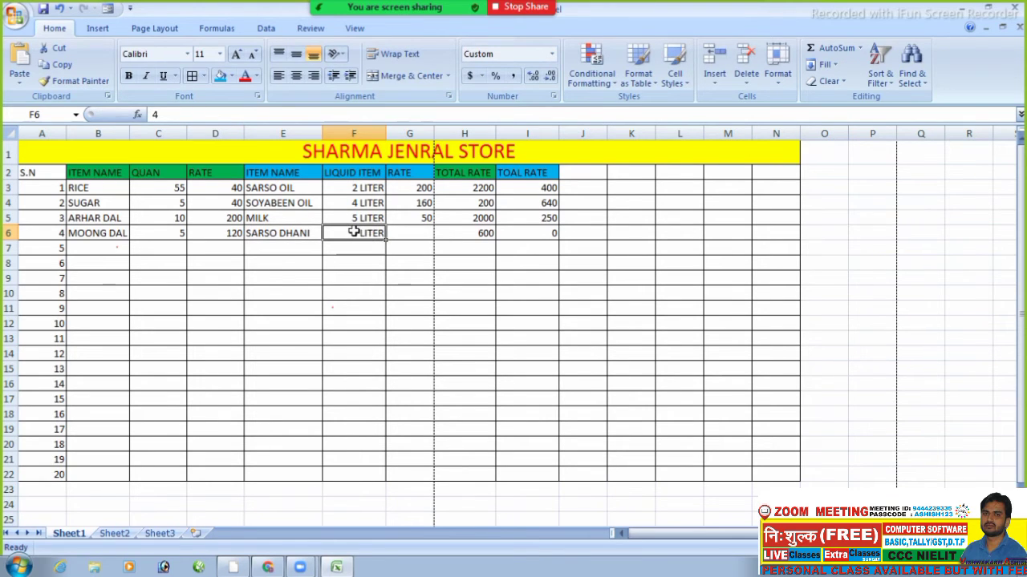
key("Tab")
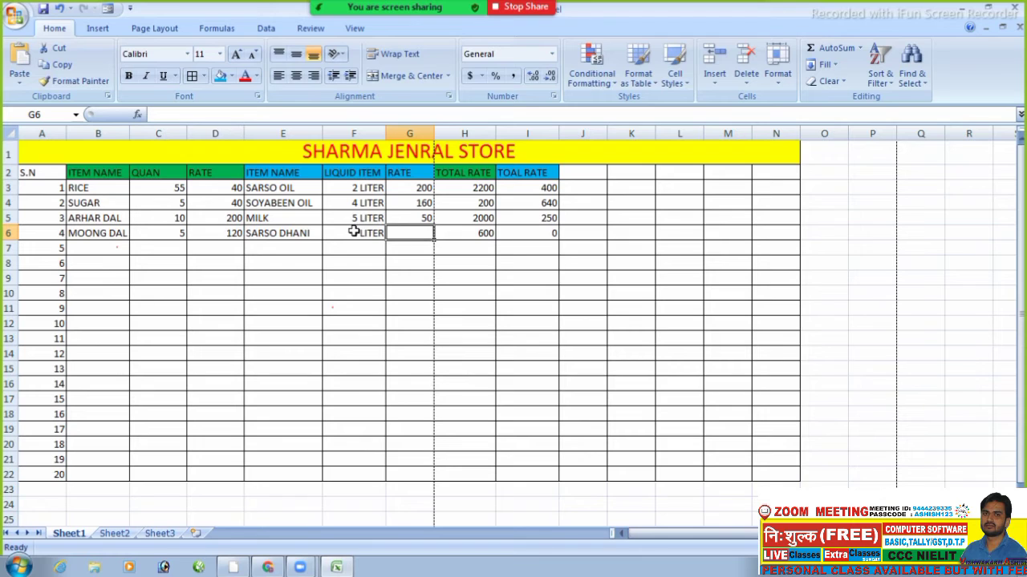
type("160")
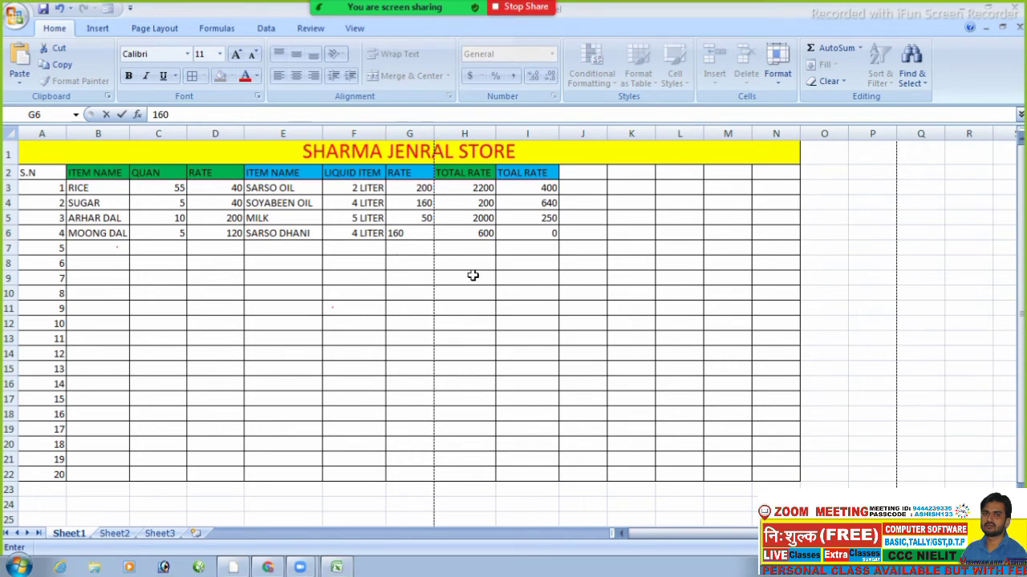
left_click(517, 277)
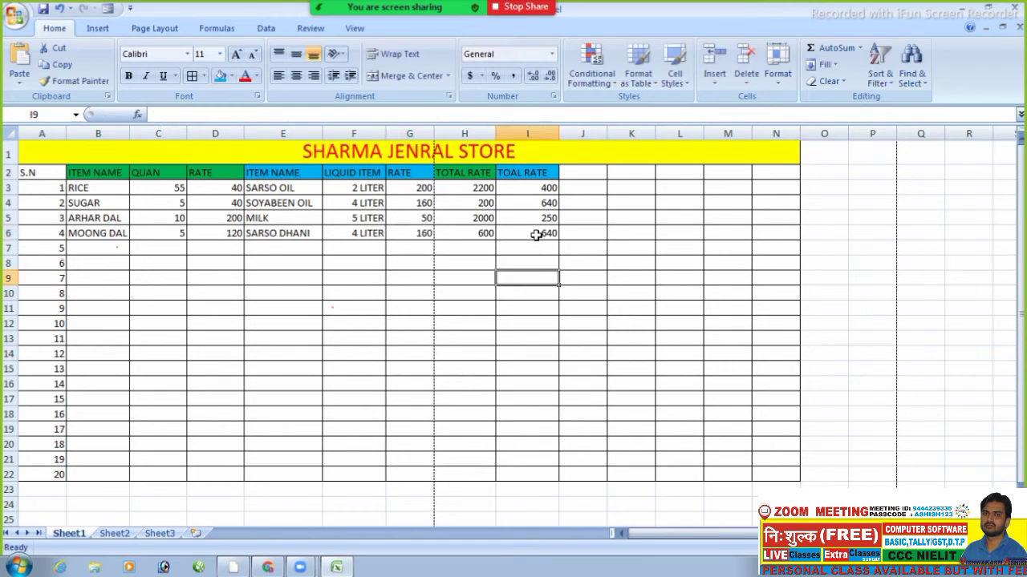
left_click(611, 245)
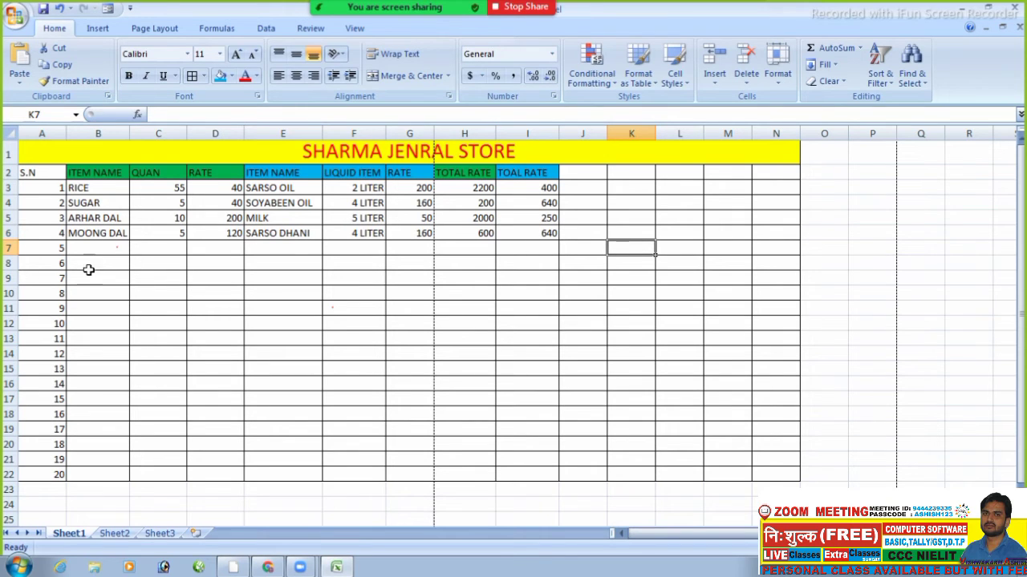
- Change the quantities to 60 for rice, 10 for sugar and 10 for moong dal in column C
left_click(157, 188)
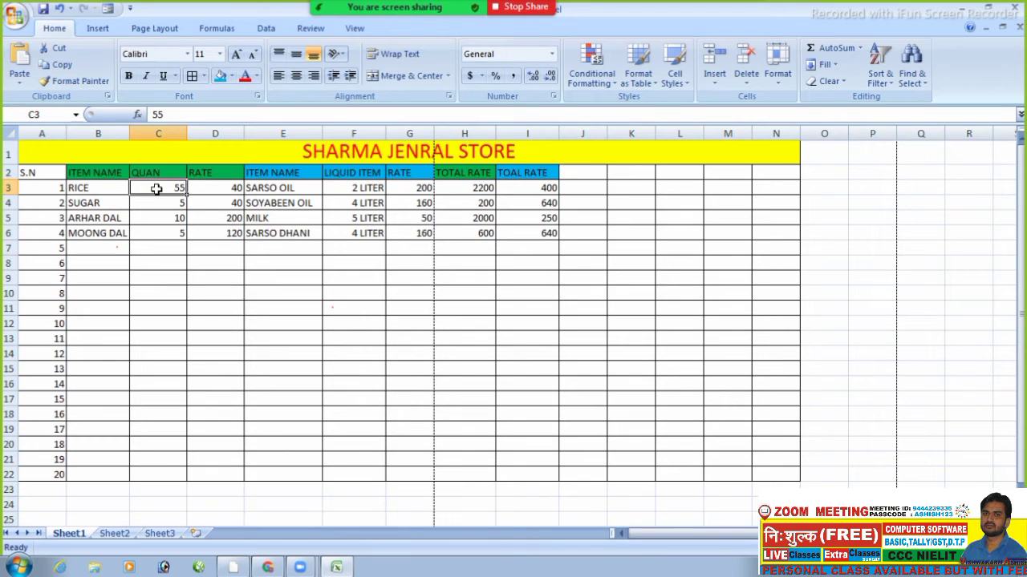
type("60")
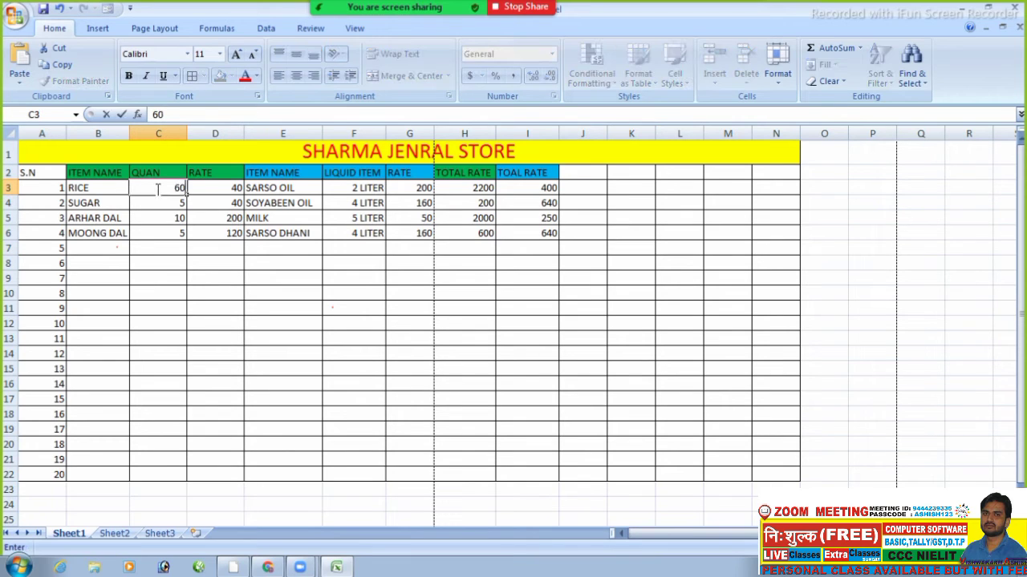
left_click(198, 290)
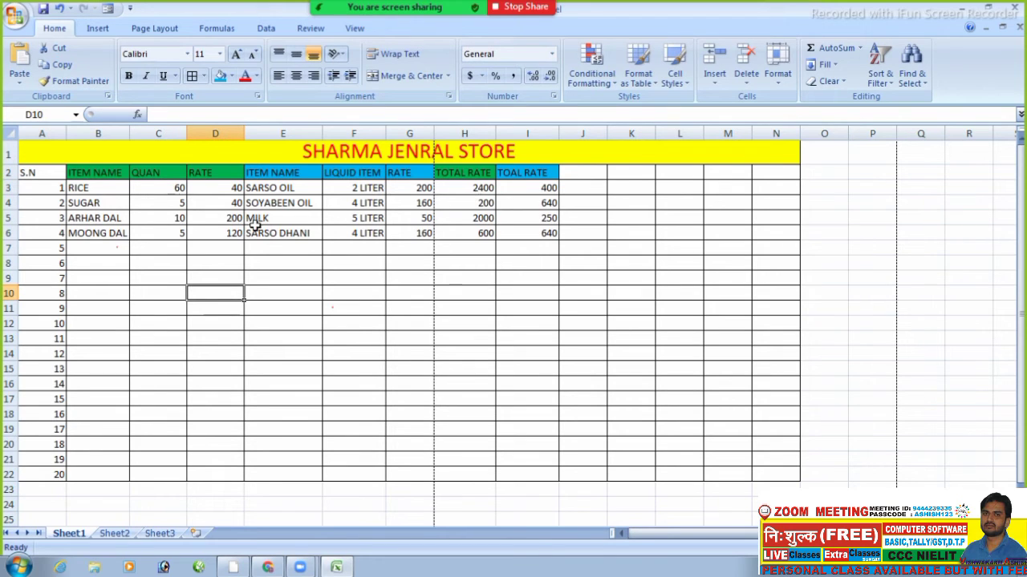
left_click(166, 203)
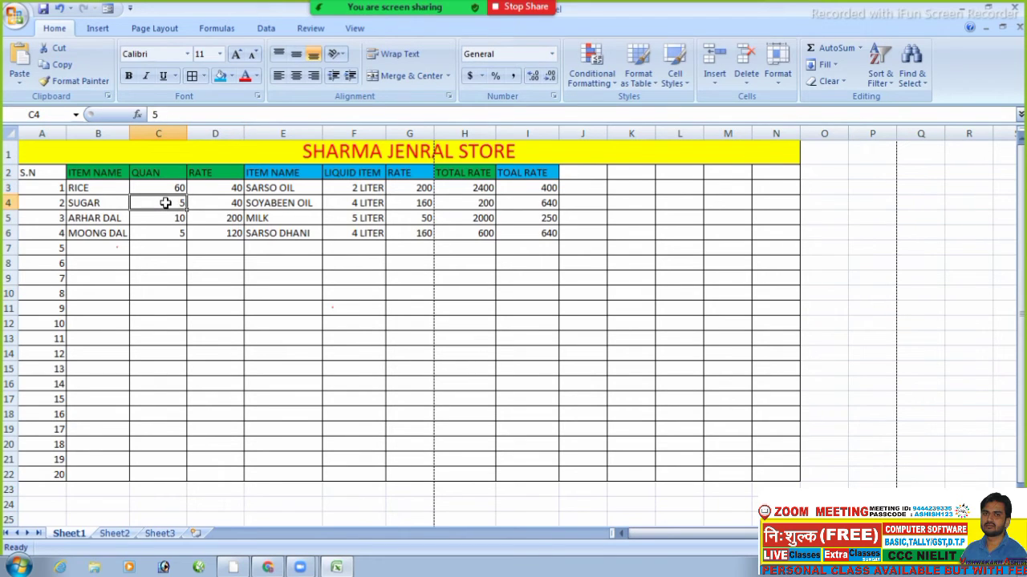
type("10")
key("Return")
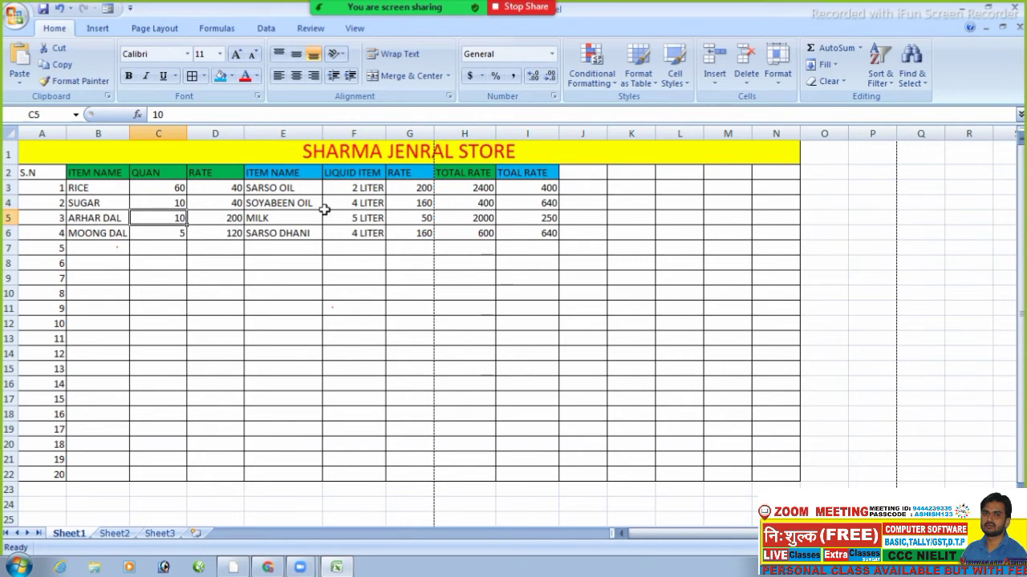
left_click(176, 232)
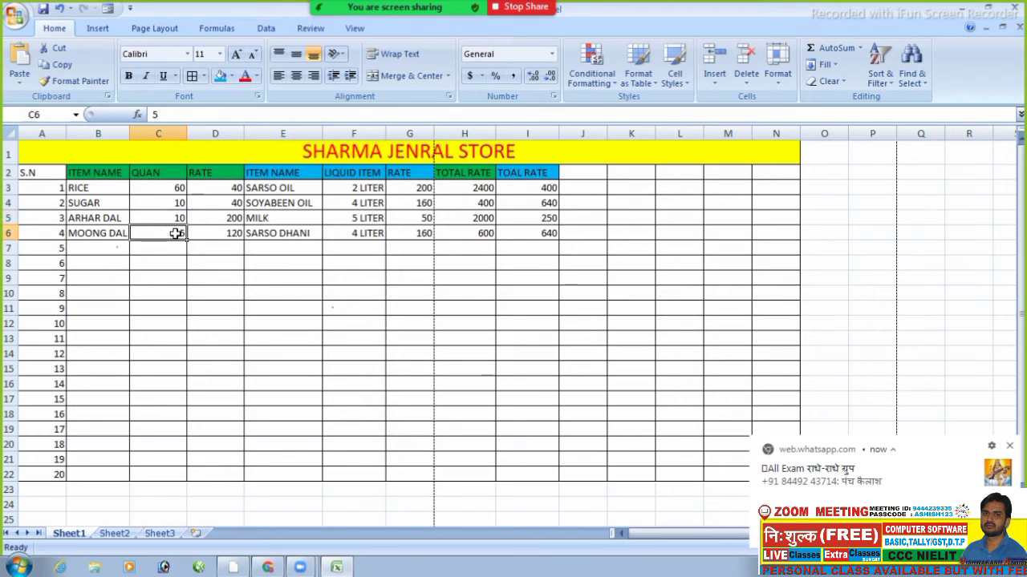
type("10")
key("Return")
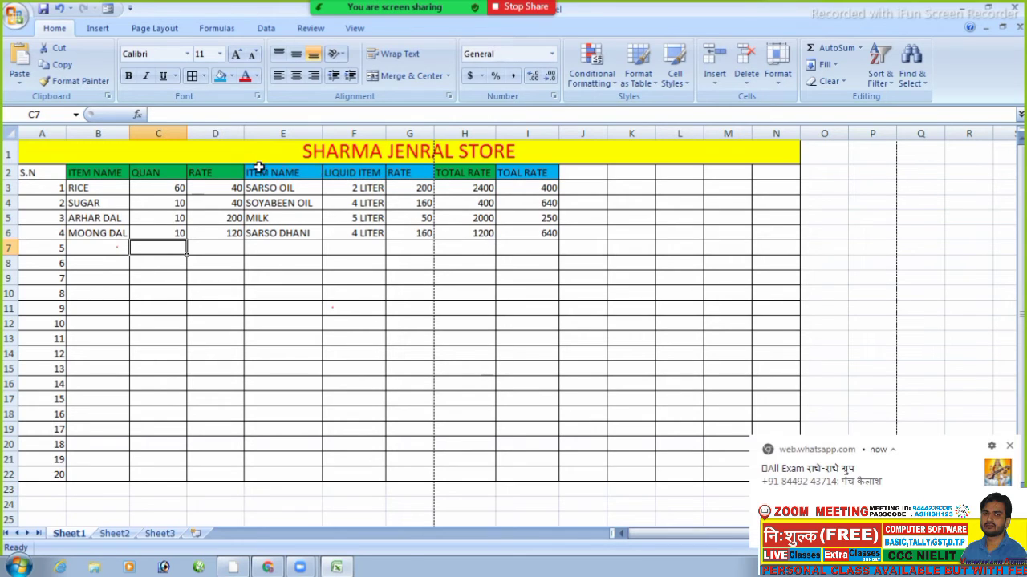
- Widen column H, which holds the food items' TOTAL RATE, to about twice its width
left_click(505, 174)
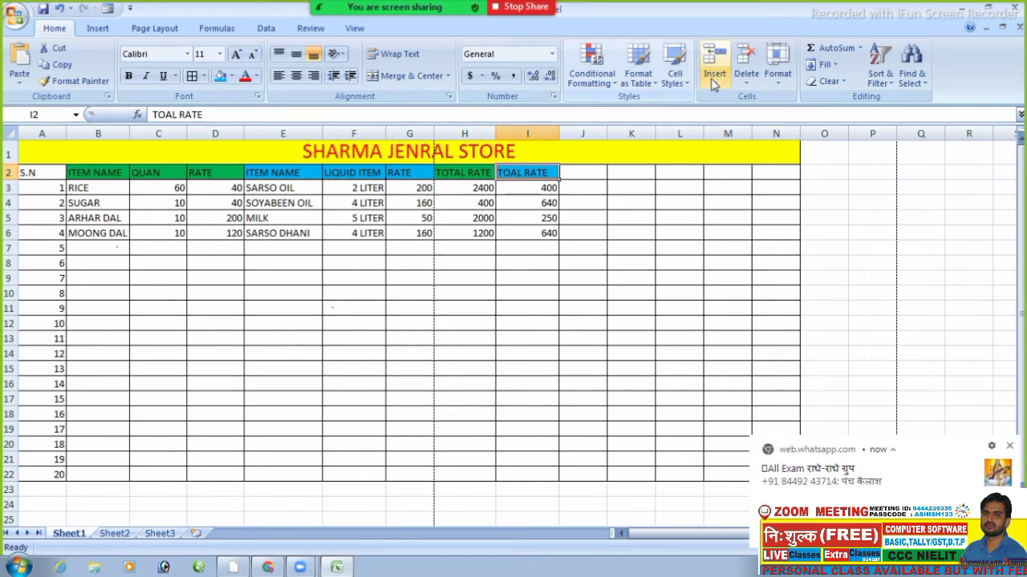
left_click_drag(495, 131, 552, 131)
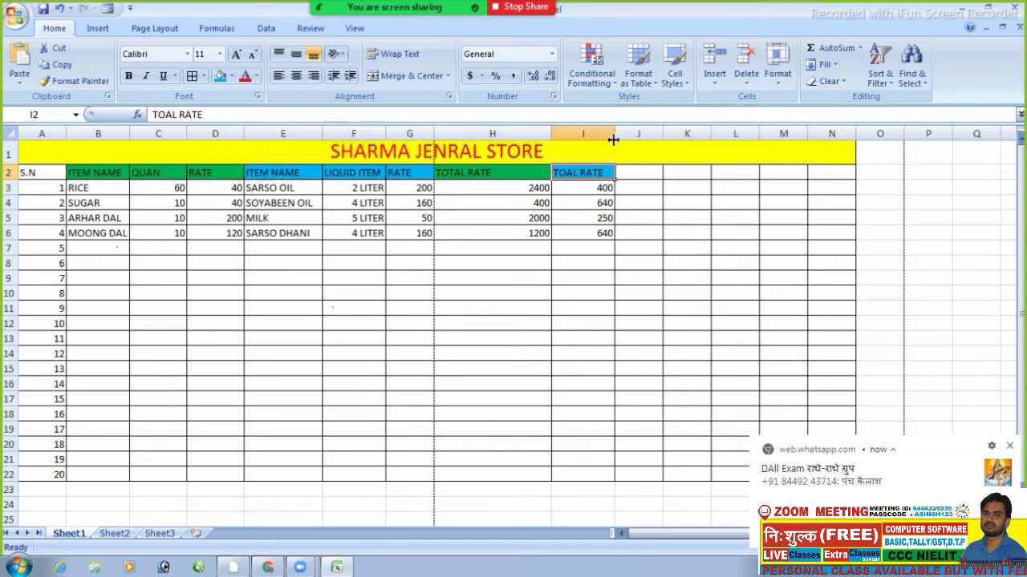
- Widen column I, which holds the liquid items' TOAL RATE, and insert a blank sheet column before it
left_click_drag(614, 135, 658, 134)
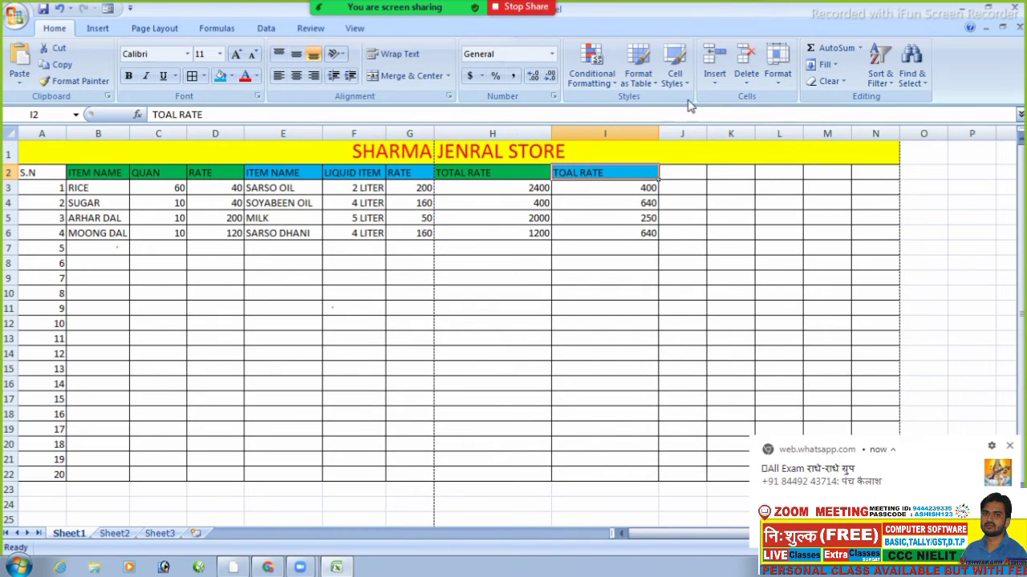
left_click(714, 77)
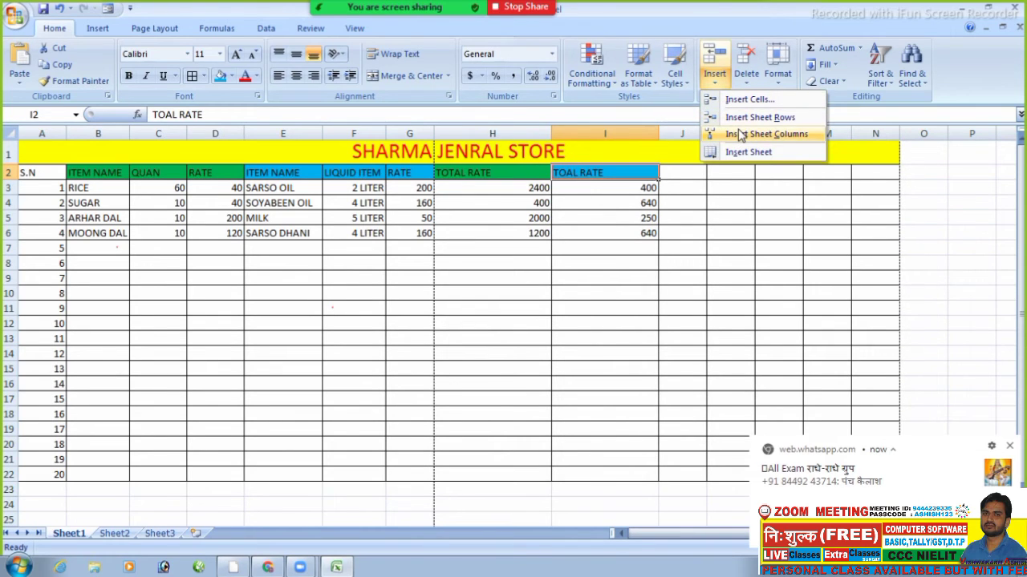
left_click(740, 135)
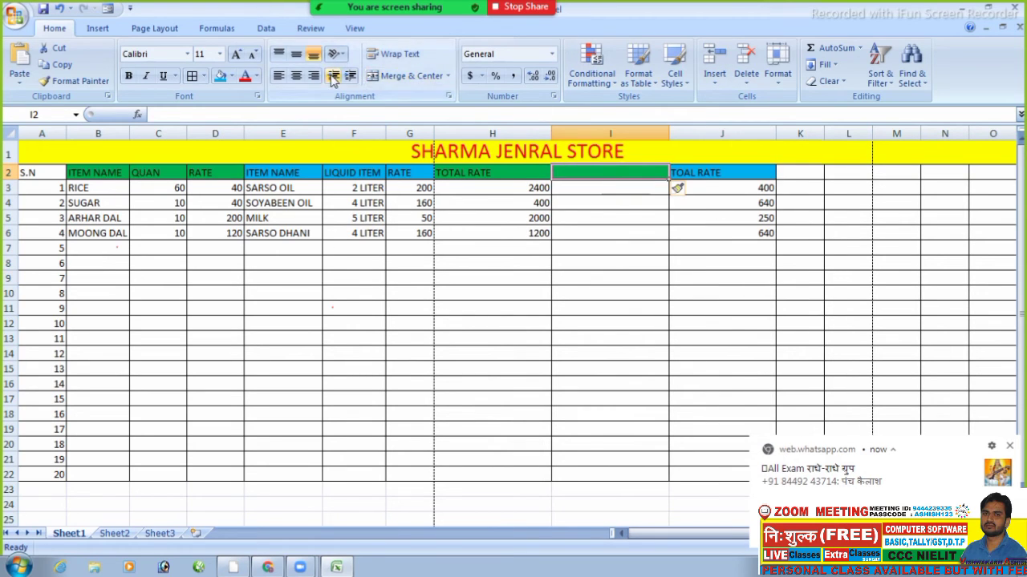
- Remove the fill colour from the empty header cell I2 in the new column
left_click(231, 76)
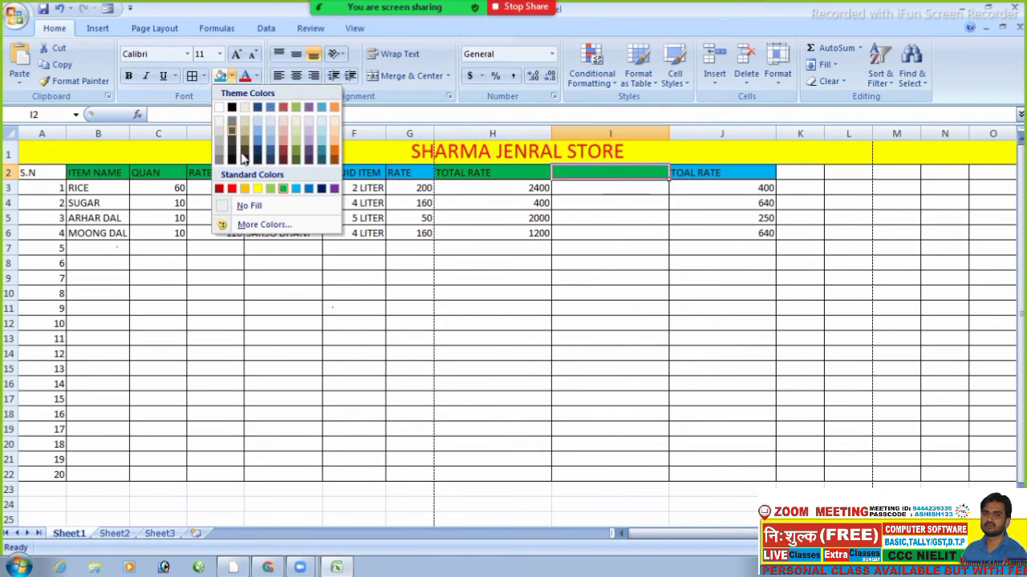
left_click(241, 206)
left_click(598, 277)
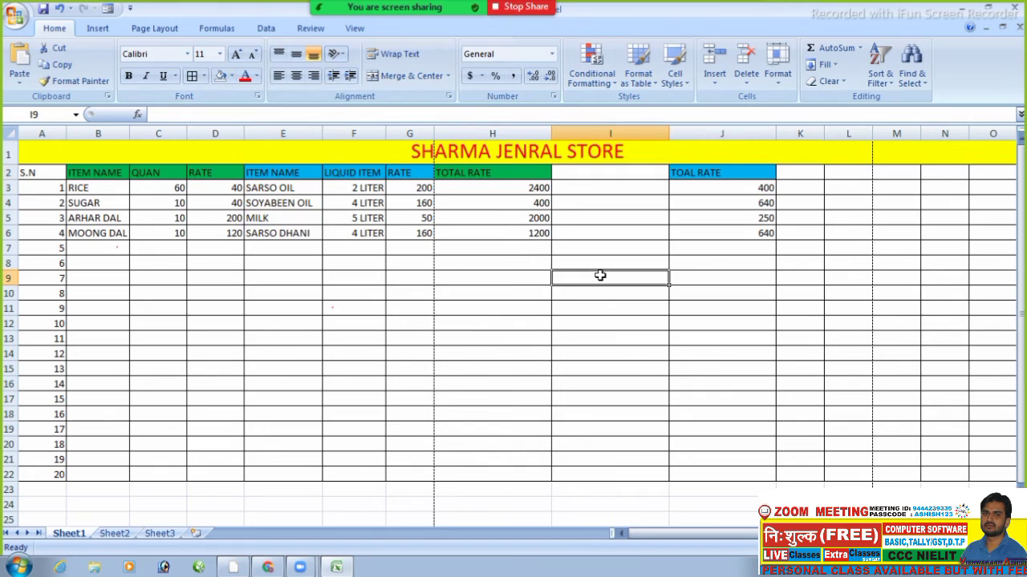
left_click(477, 175)
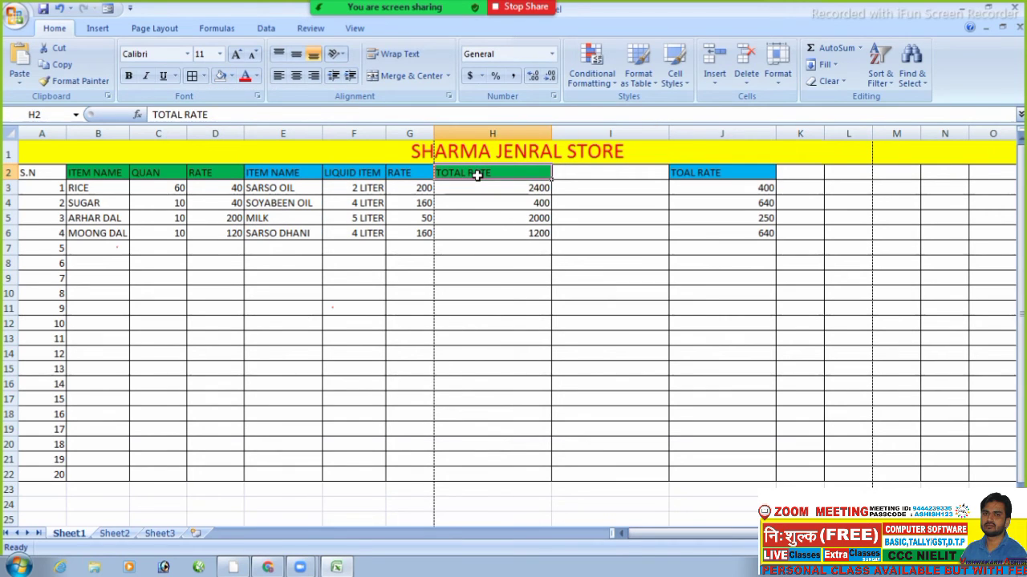
left_click(712, 173)
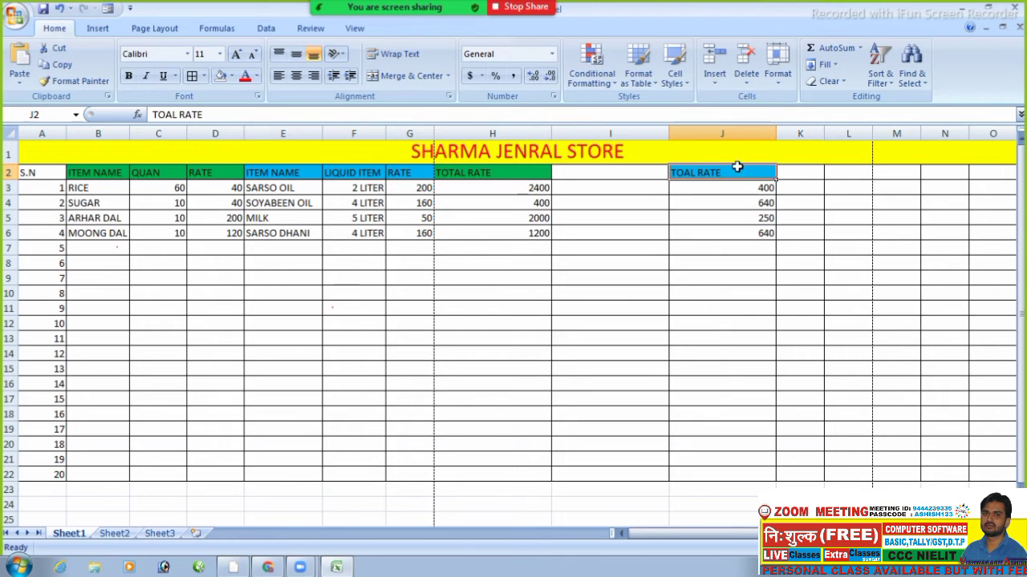
left_click(411, 311)
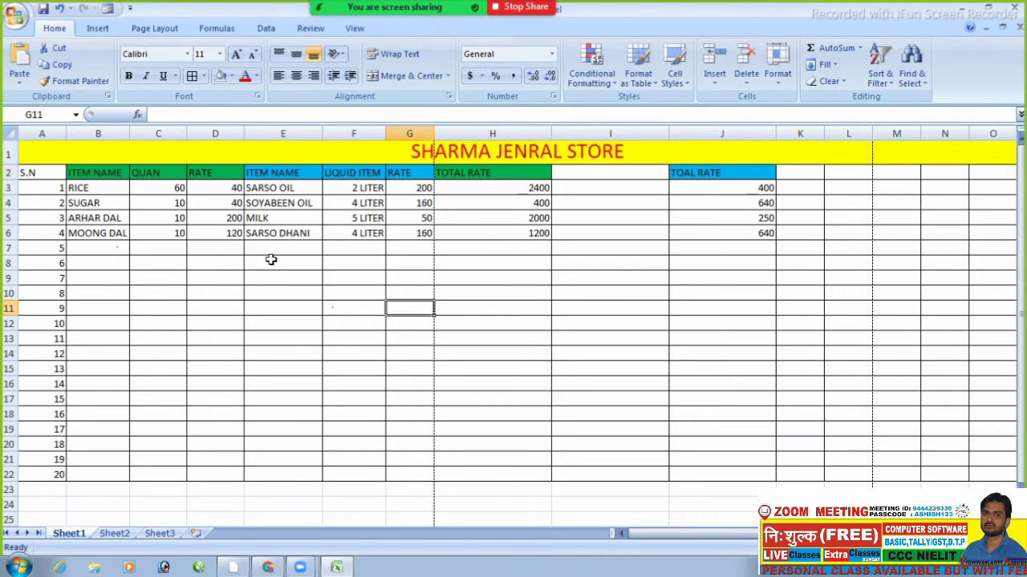
- Set the quantity of rice in C3 to 50
left_click(216, 219)
left_click_drag(160, 206, 159, 194)
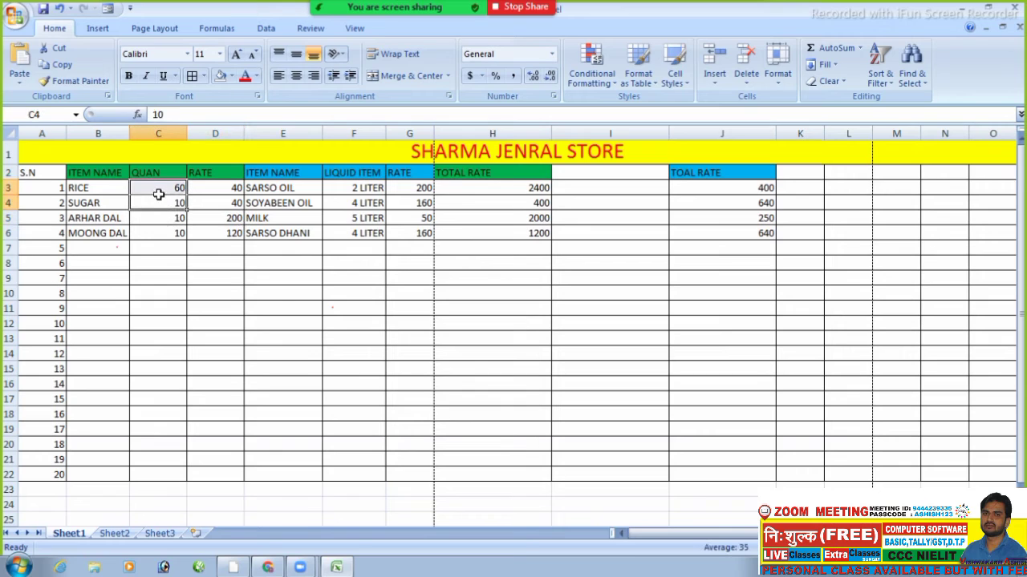
left_click(158, 186)
type("5")
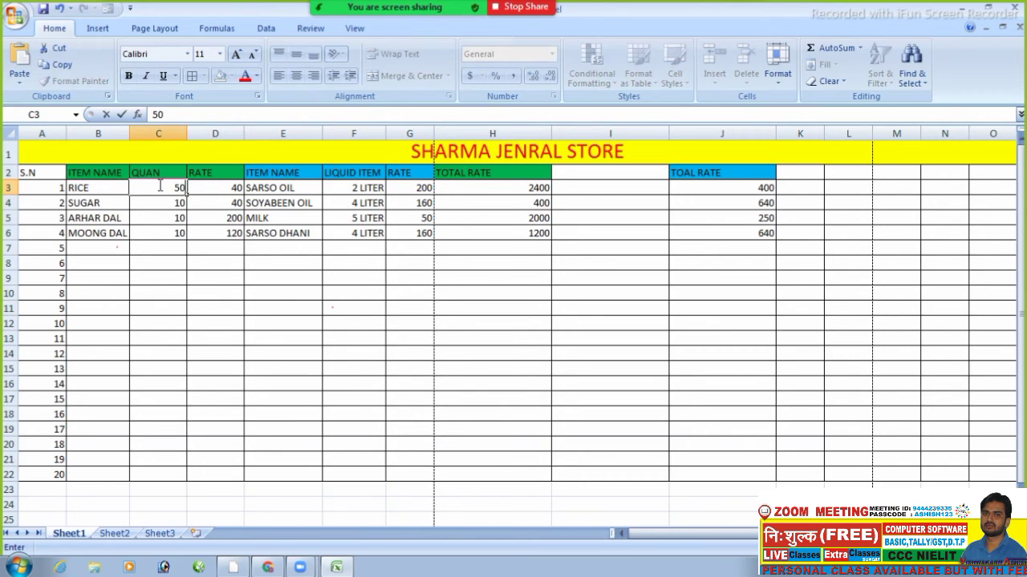
type("0")
key("Return")
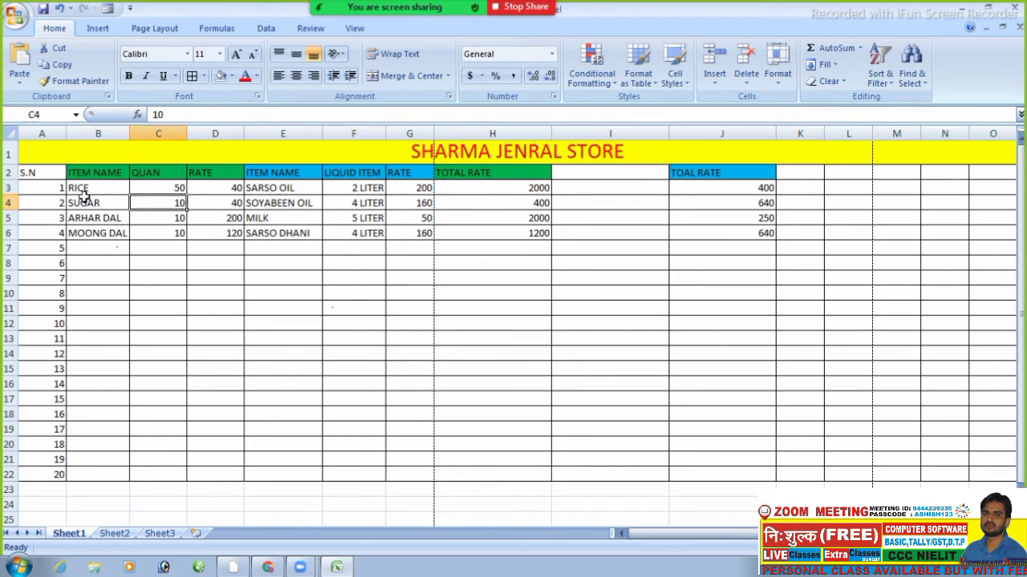
- Set the quantity of arhar dal in C5 to 50
left_click(88, 234)
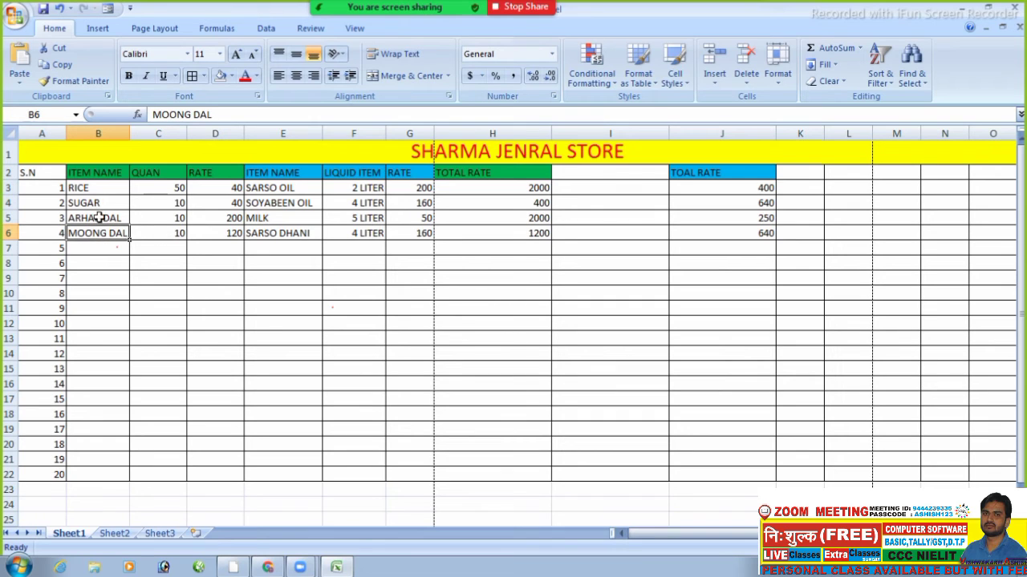
left_click(98, 218)
left_click(166, 217)
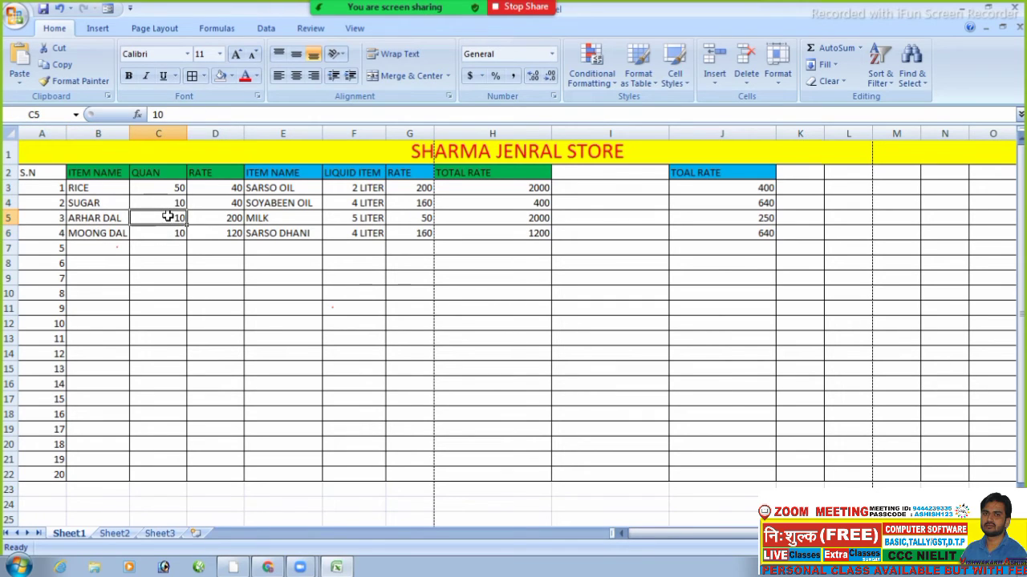
type("50")
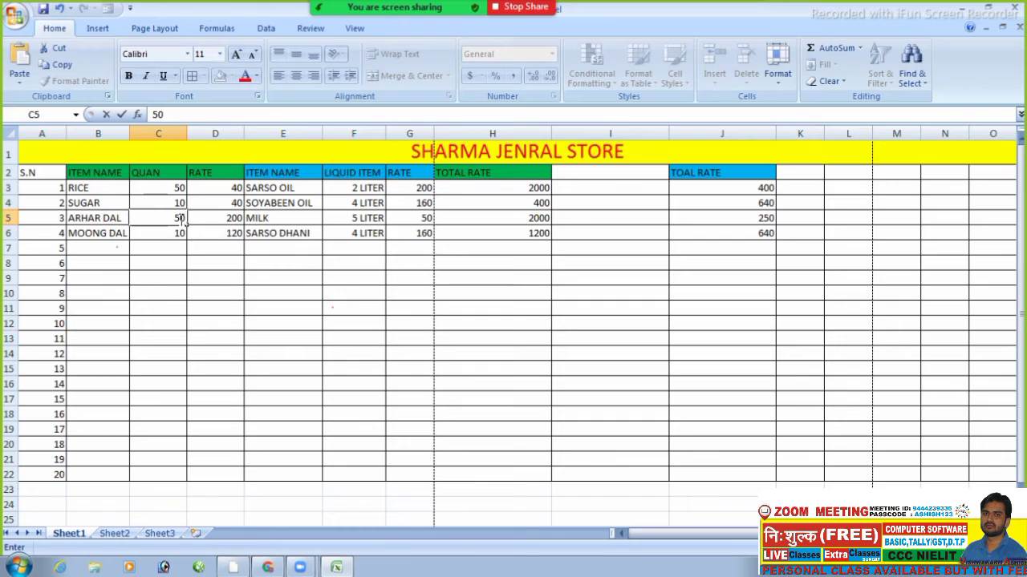
left_click(303, 281)
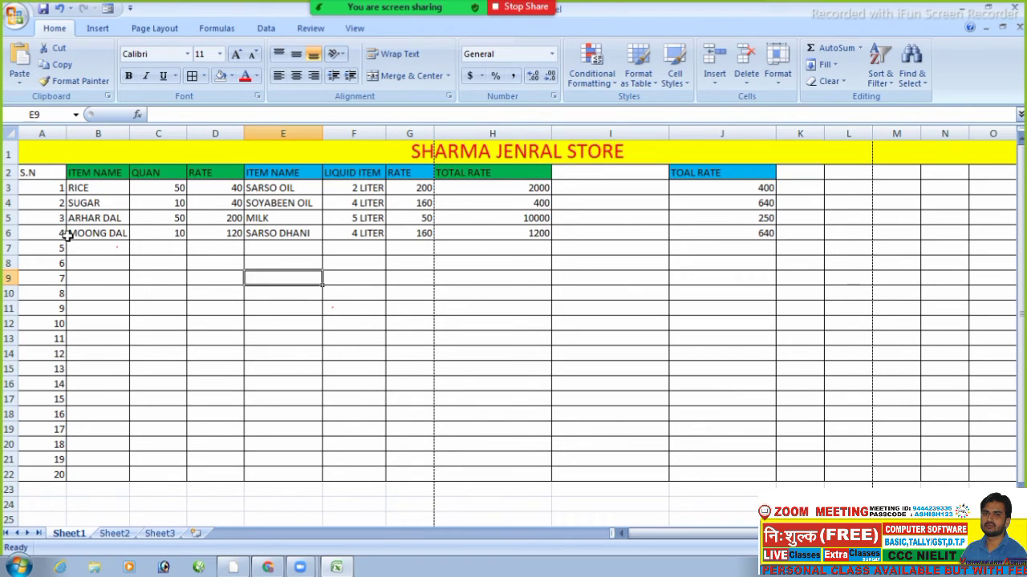
left_click(178, 236)
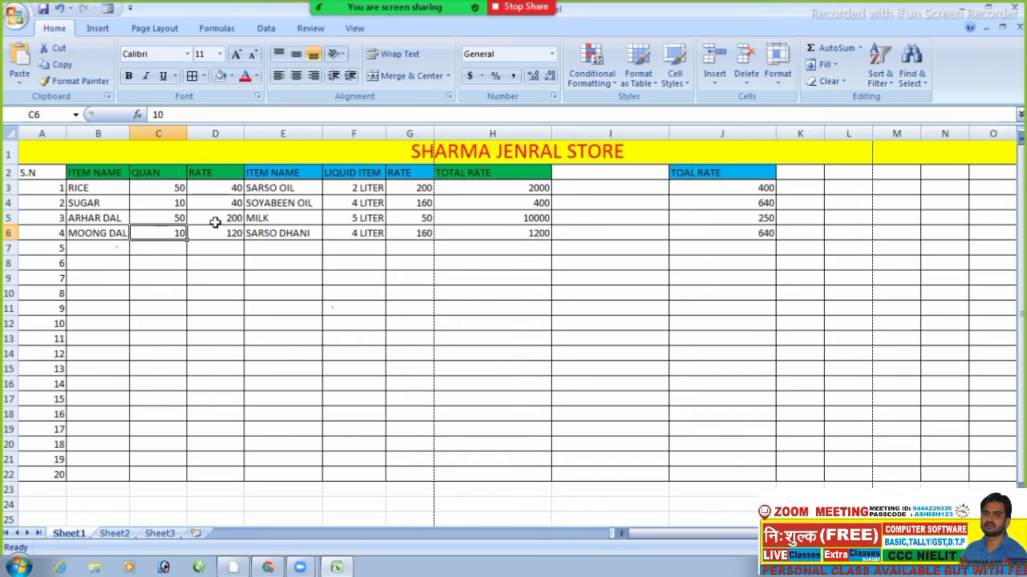
left_click(160, 205)
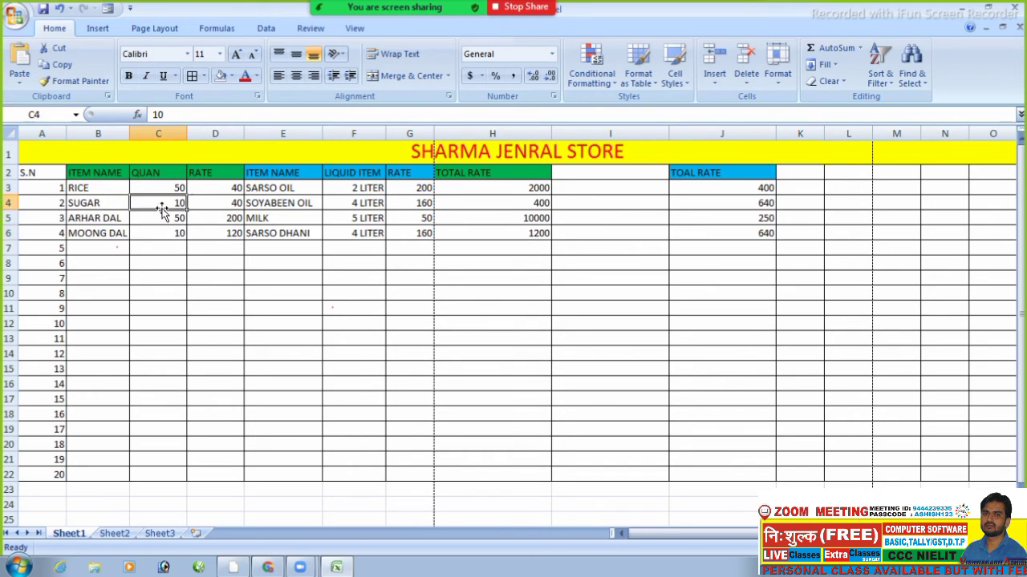
left_click(161, 191)
left_click_drag(160, 198, 157, 230)
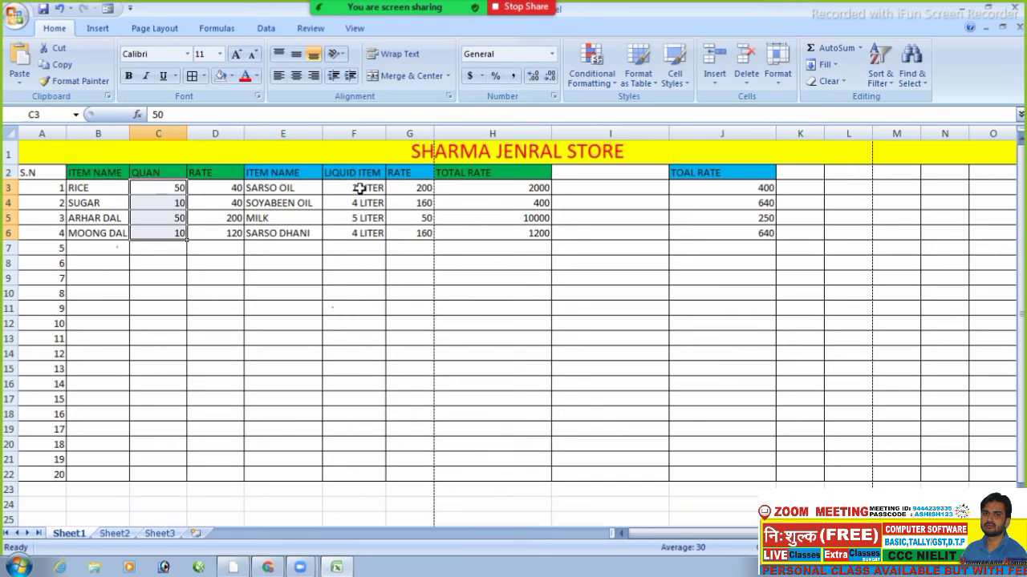
left_click(184, 263)
- Apply the custom number format 0 "KG" to the food quantities in C3:C22
left_click_drag(172, 190, 166, 472)
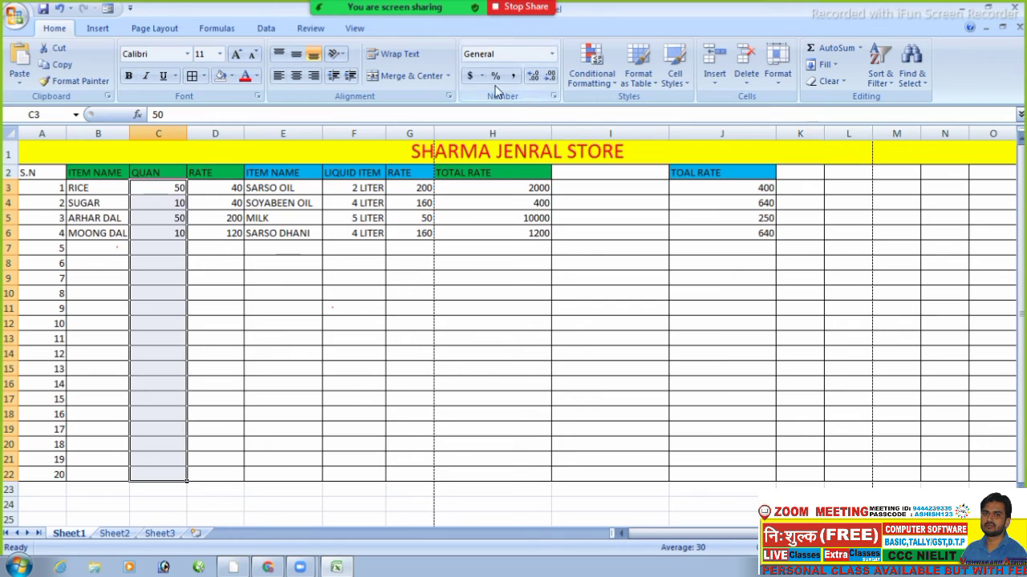
left_click(554, 96)
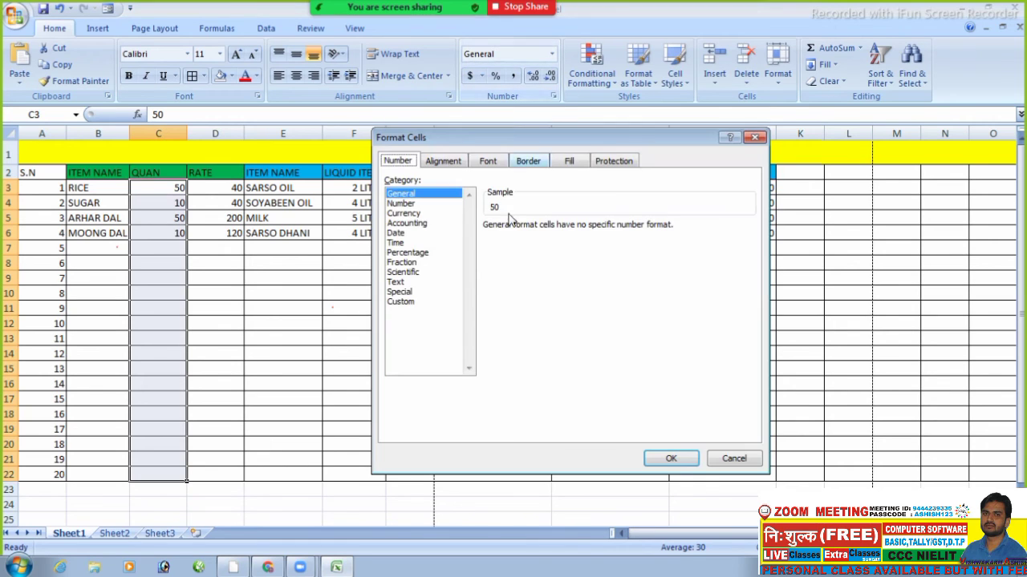
left_click(411, 304)
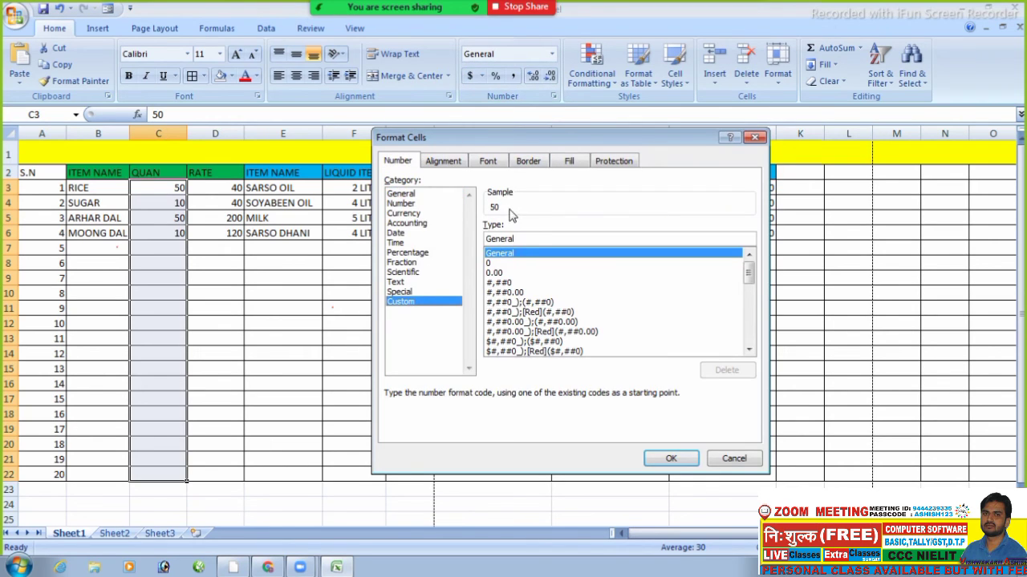
left_click(494, 263)
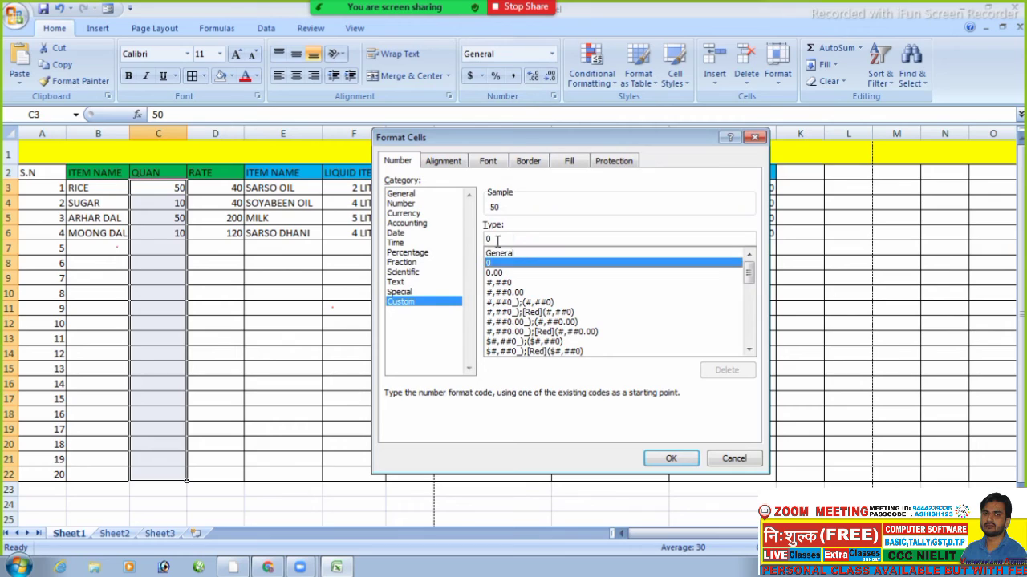
left_click(582, 236)
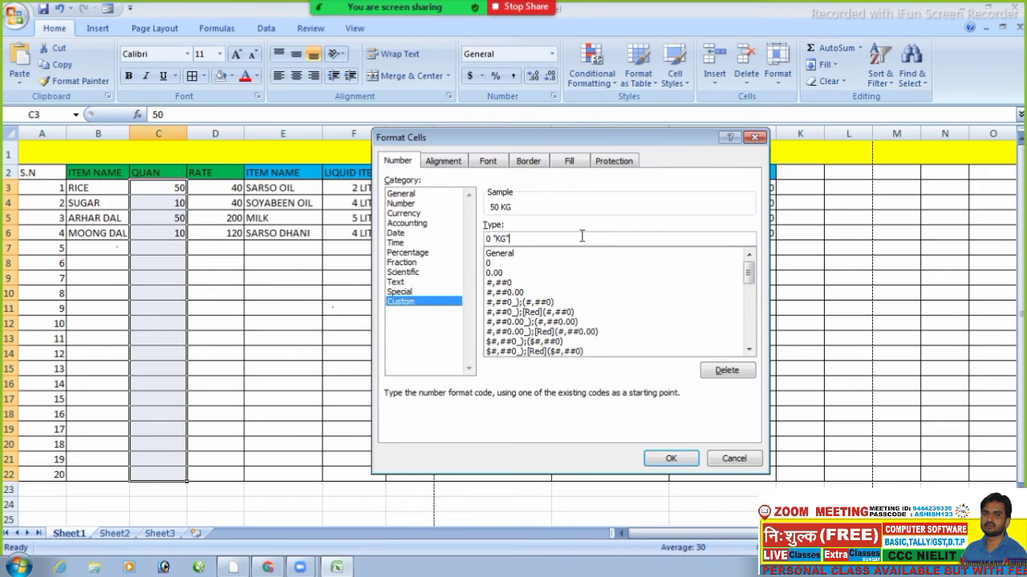
type("\"KG\"")
left_click(670, 458)
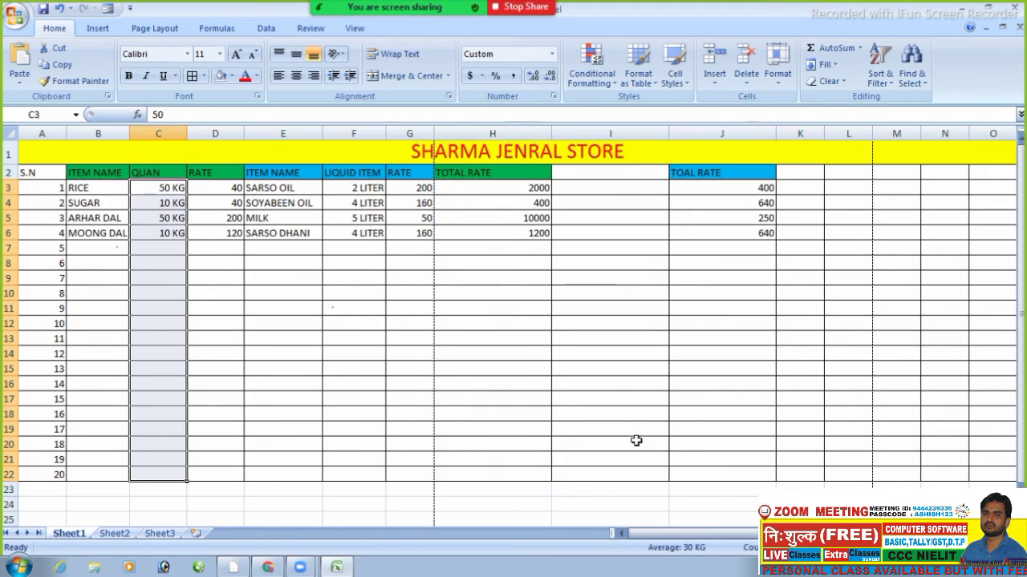
left_click(273, 305)
left_click(165, 219)
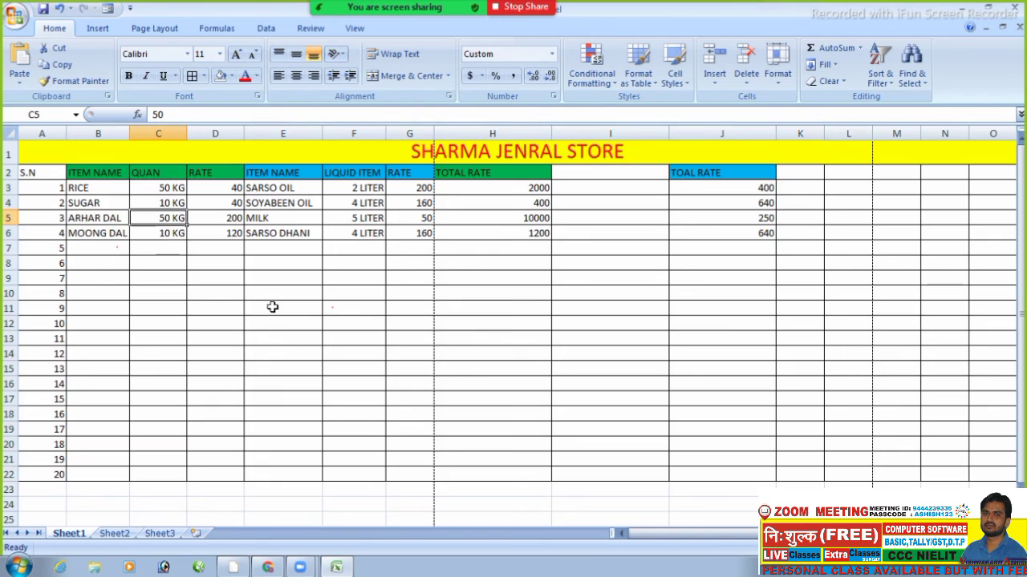
- Enter the text 4 KG in F14 and the number 60 in G14 as a test calculation
left_click(375, 353)
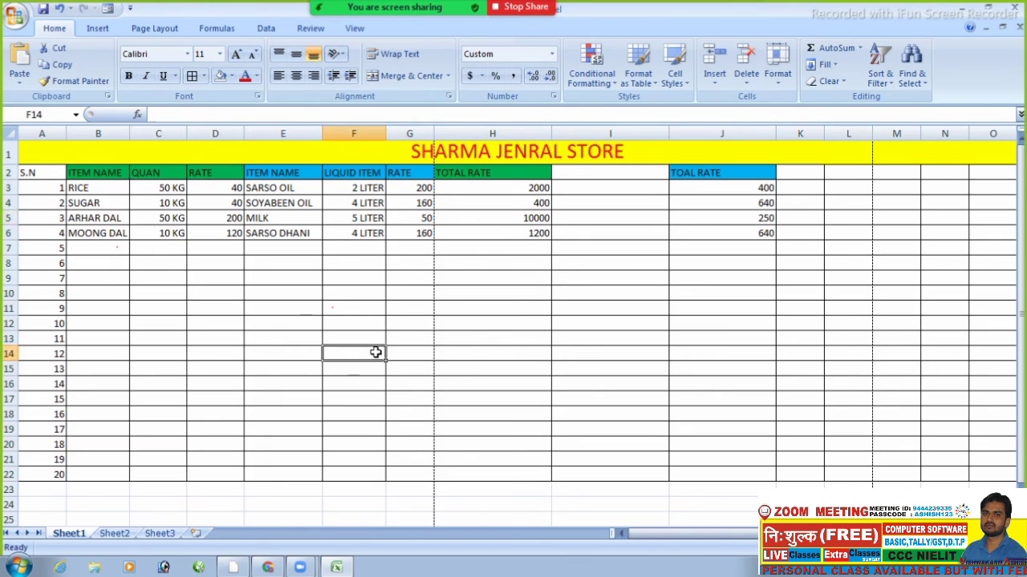
type("4 K")
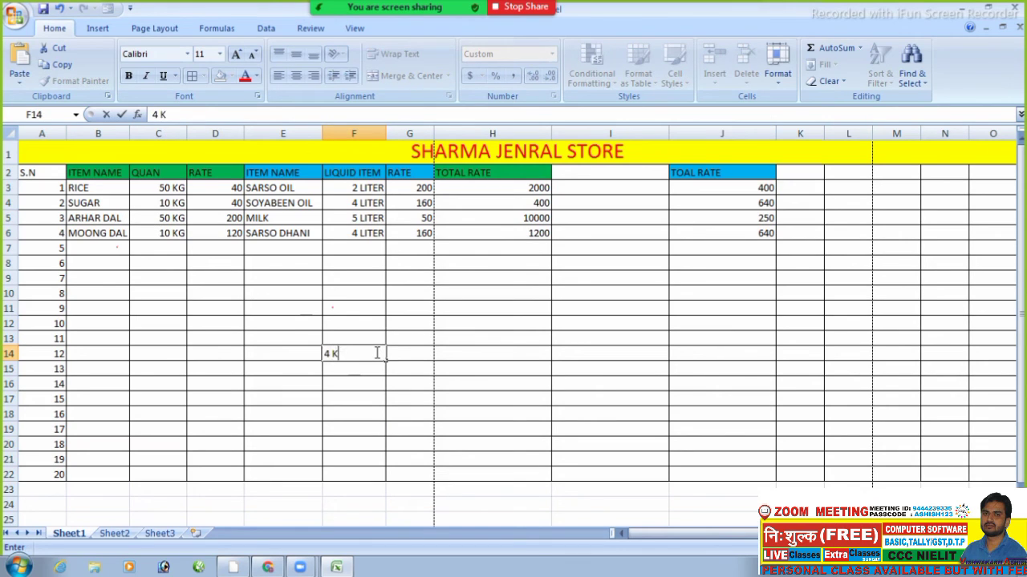
type("G")
left_click(401, 353)
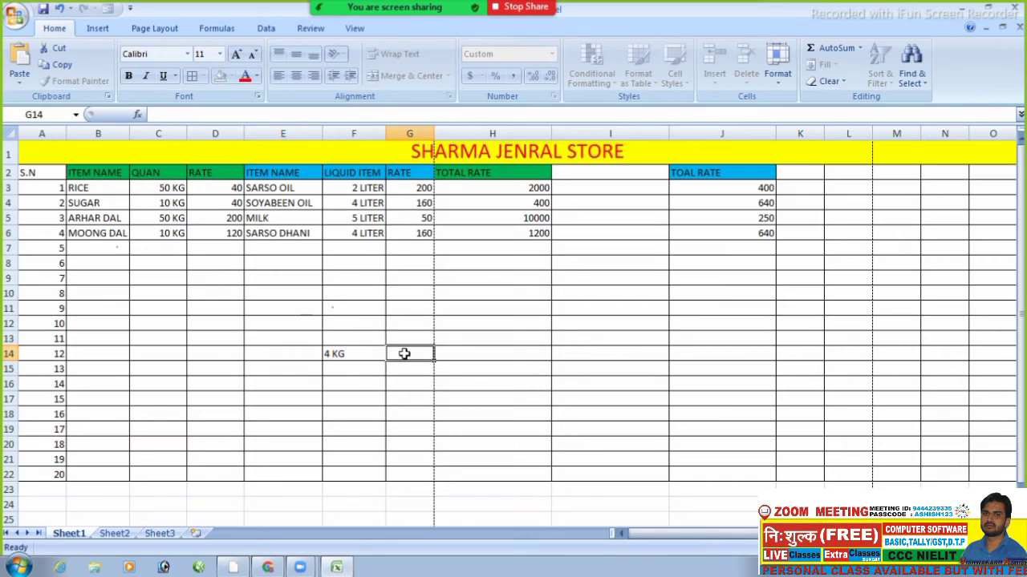
type("60")
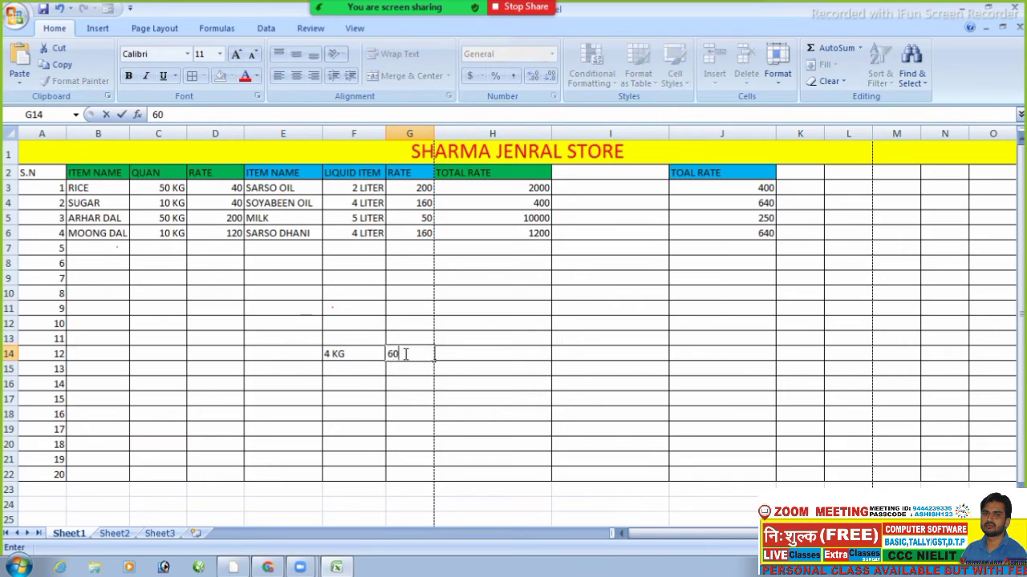
- Enter the formula =(F14*G14) in H14 to multiply the typed 4 KG by 60, dismissing the meeting time reminder
left_click(502, 356)
type("=")
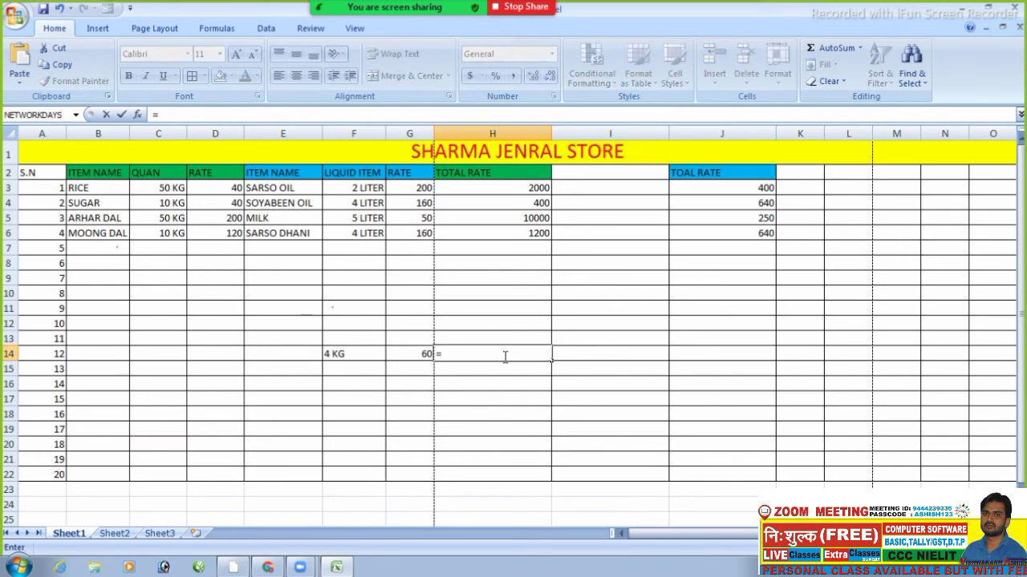
type("(")
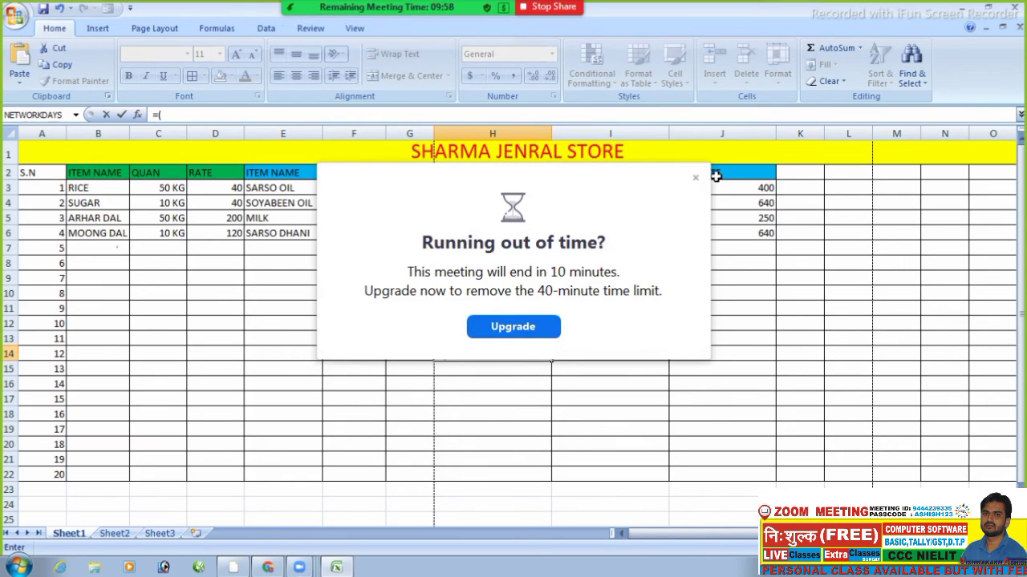
left_click(695, 177)
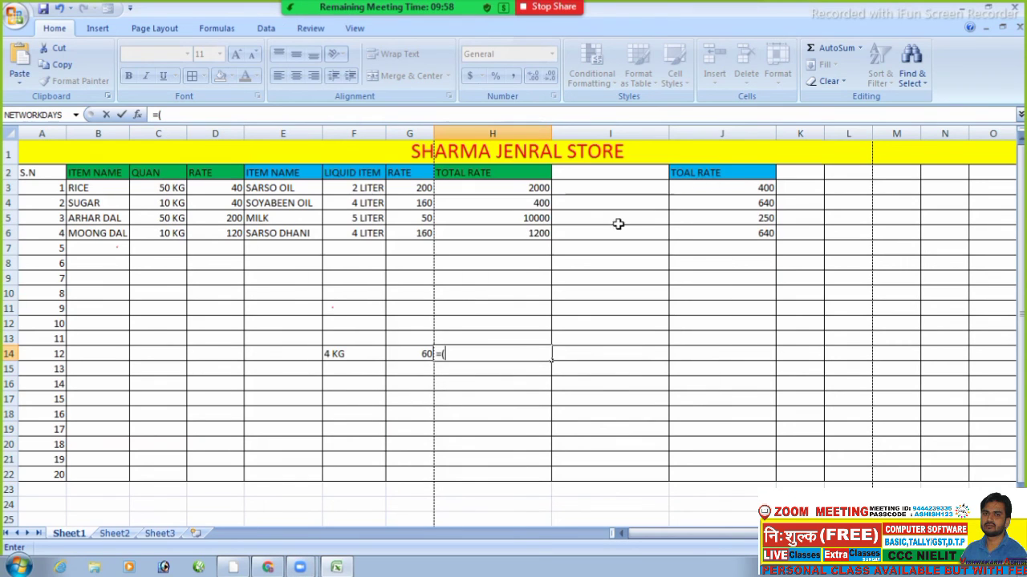
left_click(341, 352)
type("*")
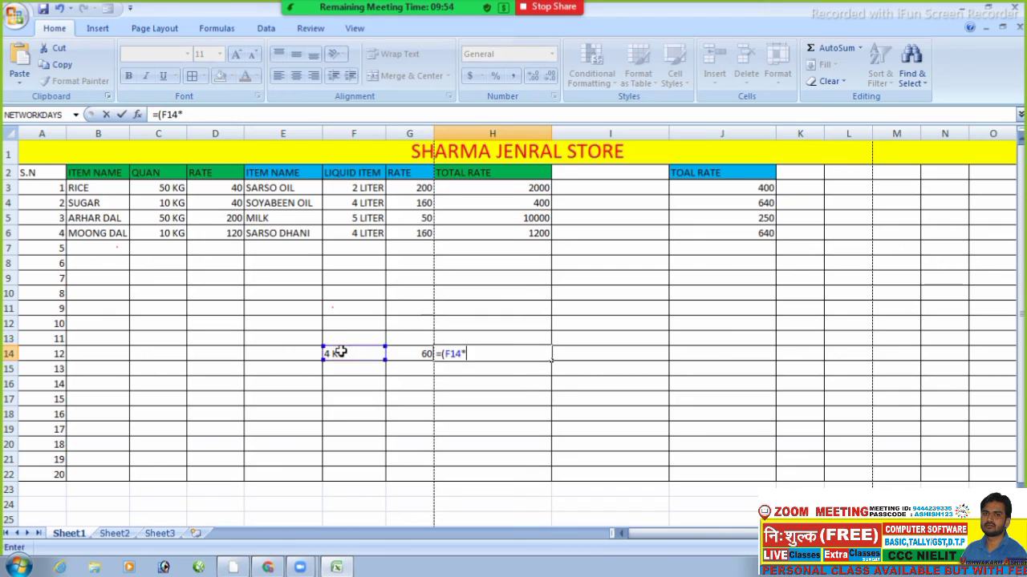
left_click(411, 360)
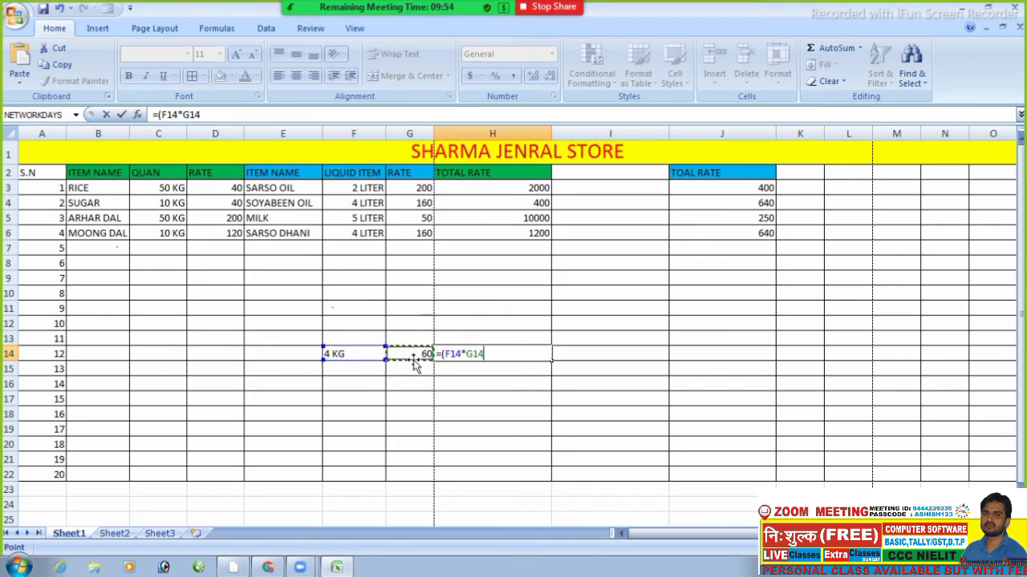
type(")")
key("Return")
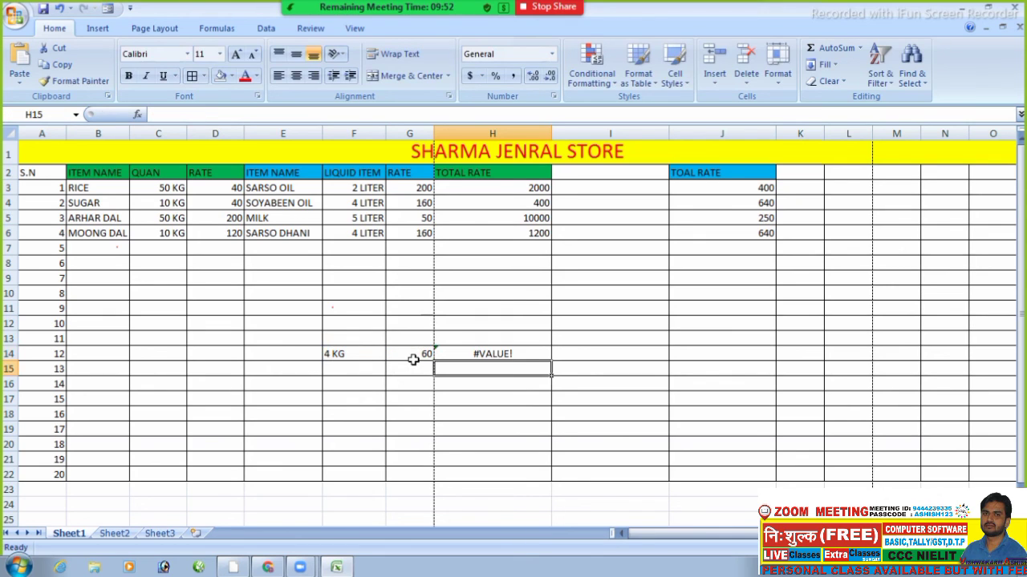
- Delete the test multiplication formula from H14
left_click(470, 352)
key("Delete")
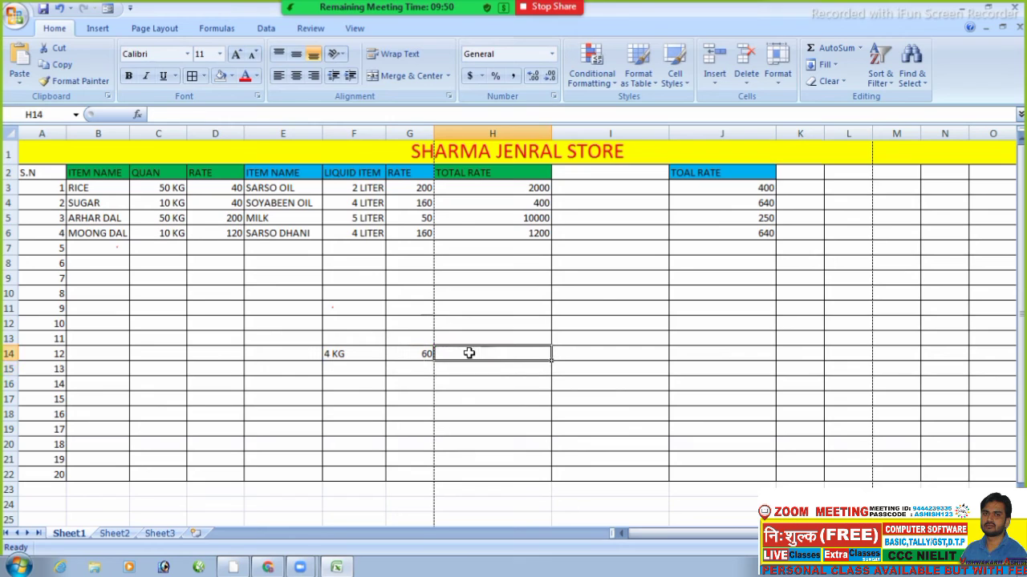
left_click(241, 278)
- Examine the KG and LITER quantities, the rates and liquid item names, and the total formula for rice in H3
left_click_drag(169, 192, 165, 238)
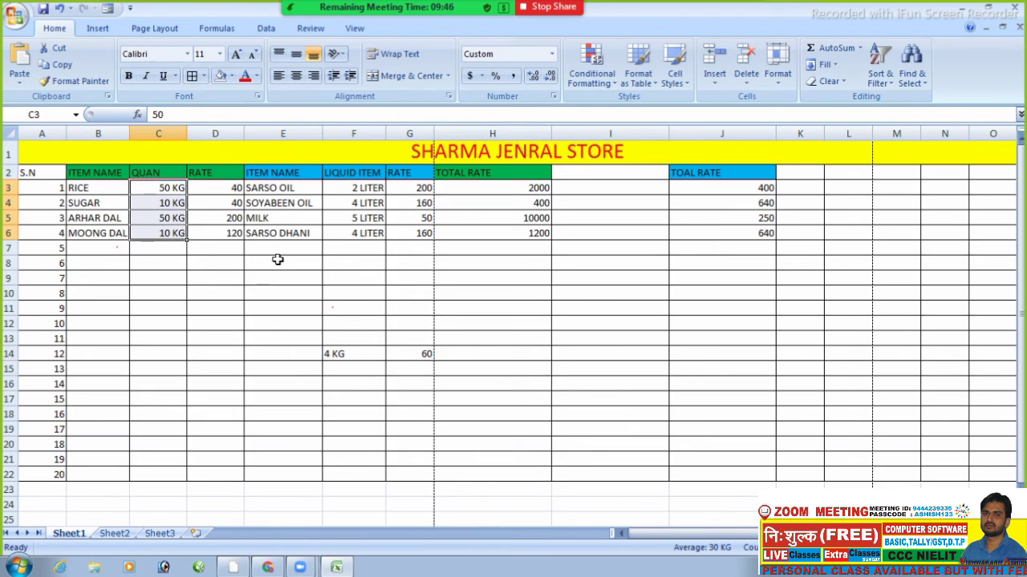
left_click(367, 192)
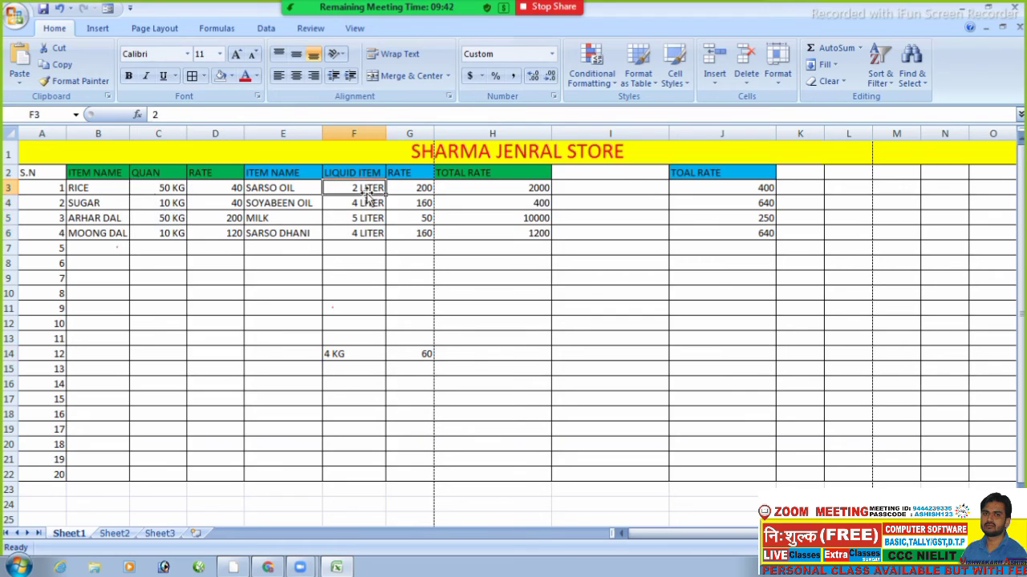
left_click_drag(357, 192, 363, 238)
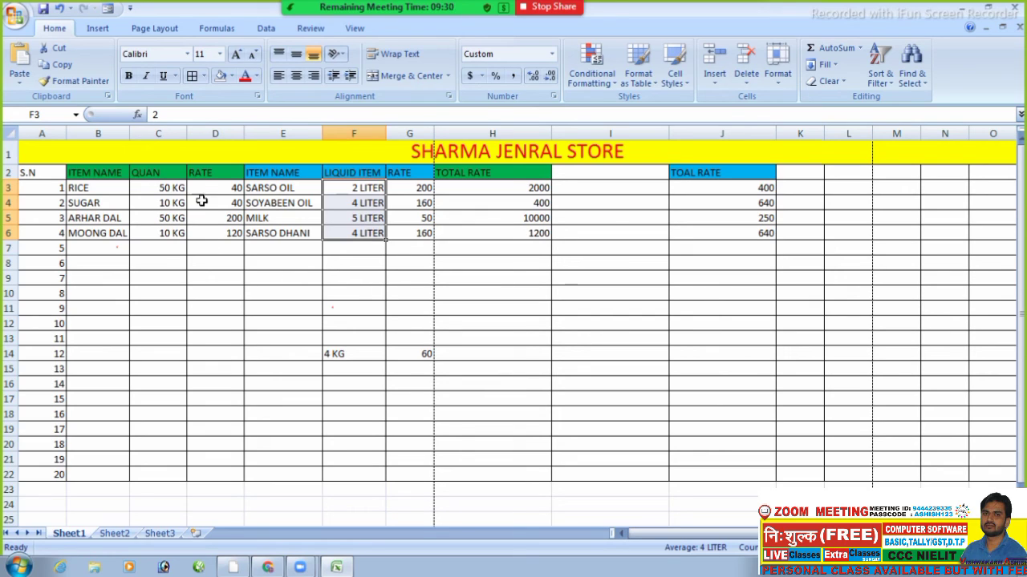
left_click_drag(205, 190, 207, 266)
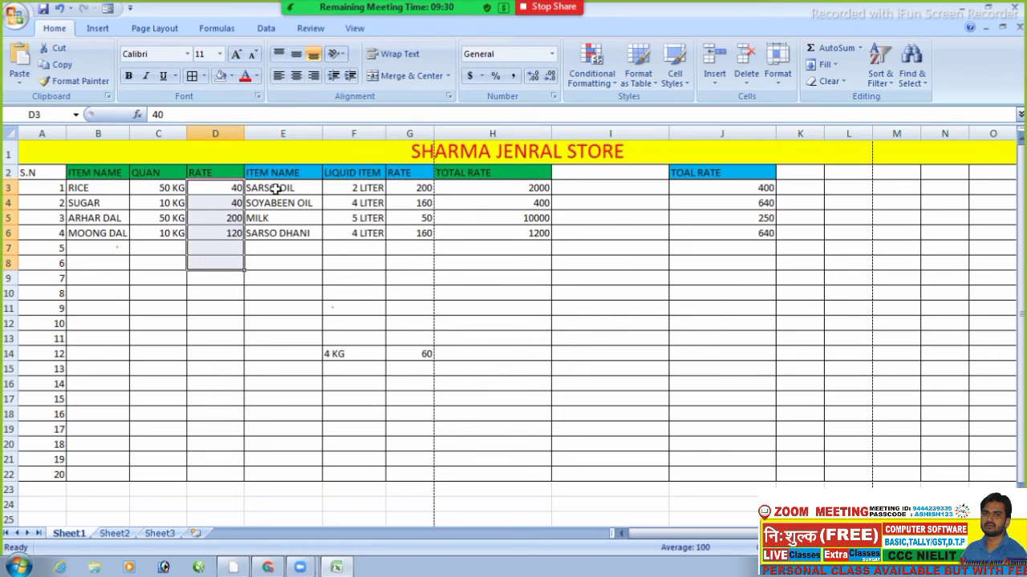
left_click_drag(275, 187, 284, 277)
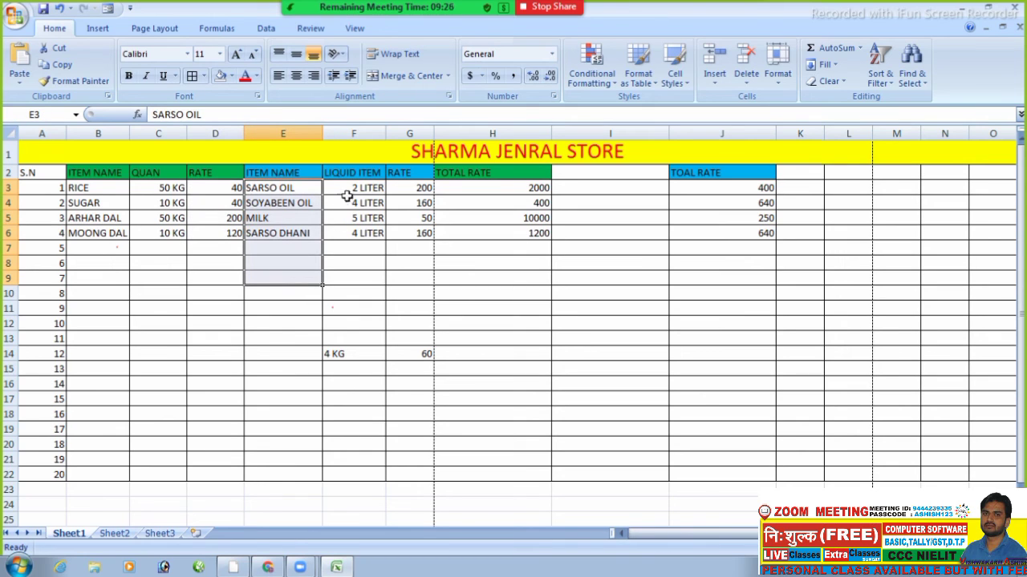
left_click_drag(353, 189, 354, 263)
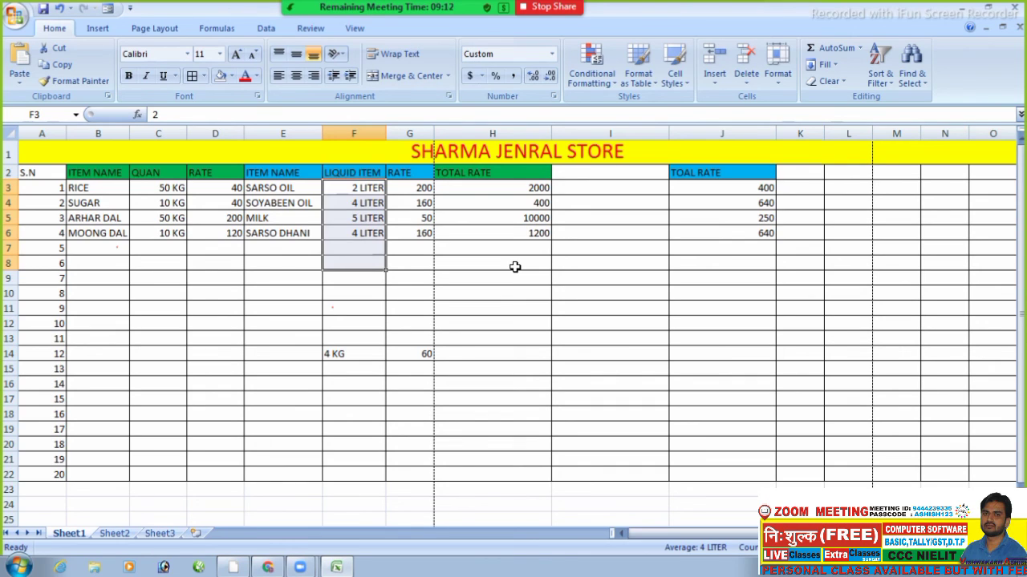
left_click(289, 306)
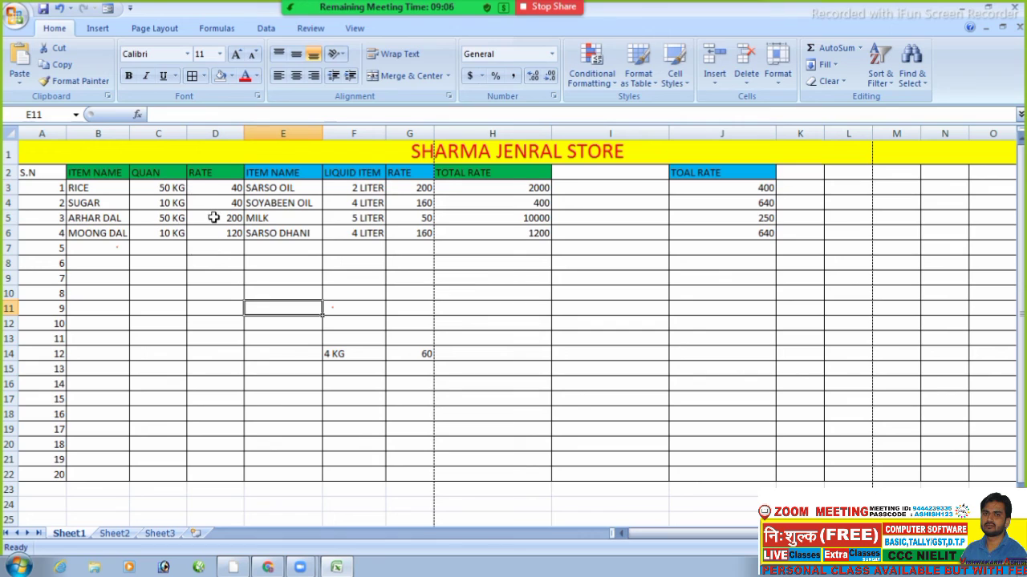
left_click(200, 279)
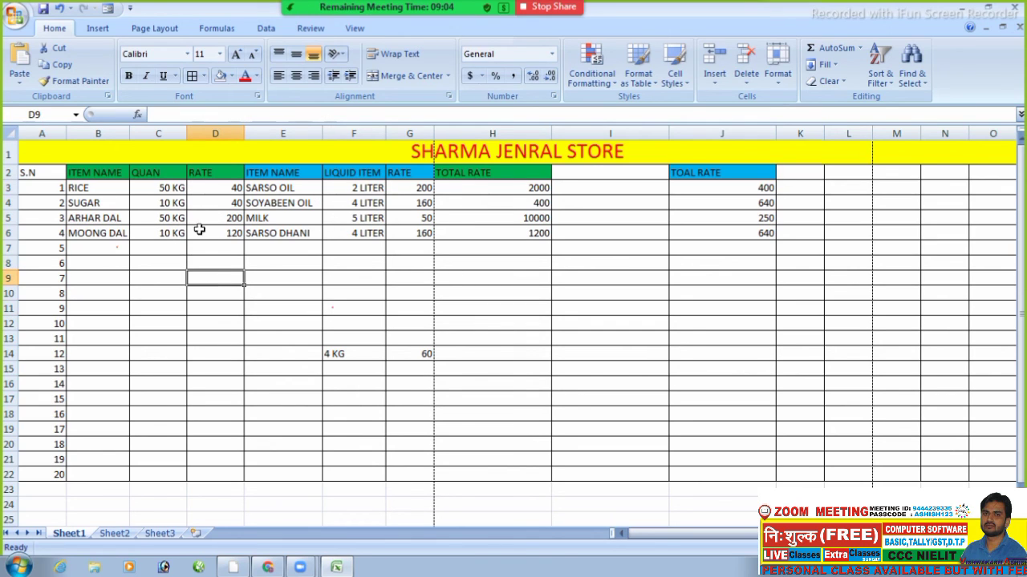
left_click(90, 232)
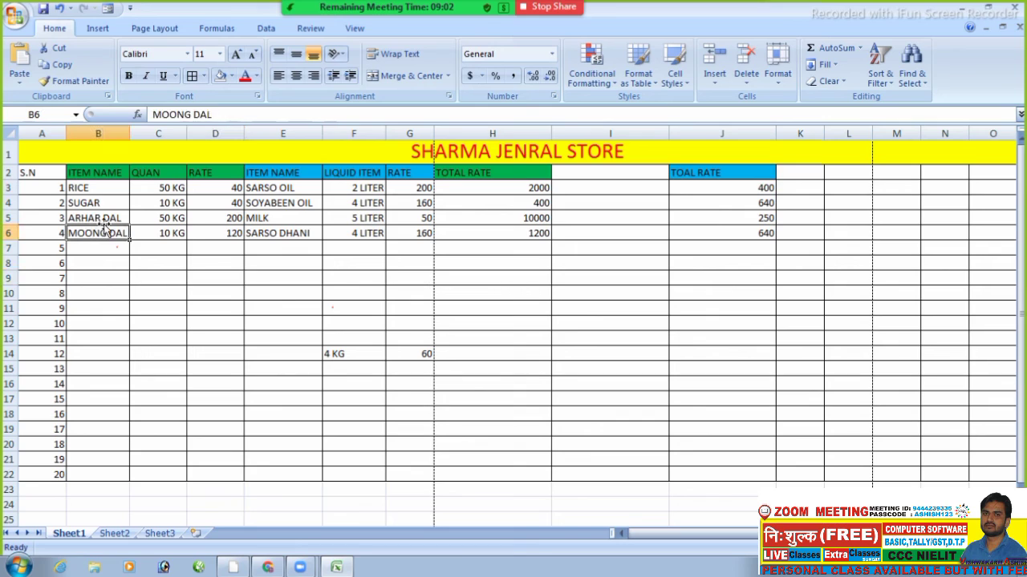
left_click(174, 234)
left_click(168, 218)
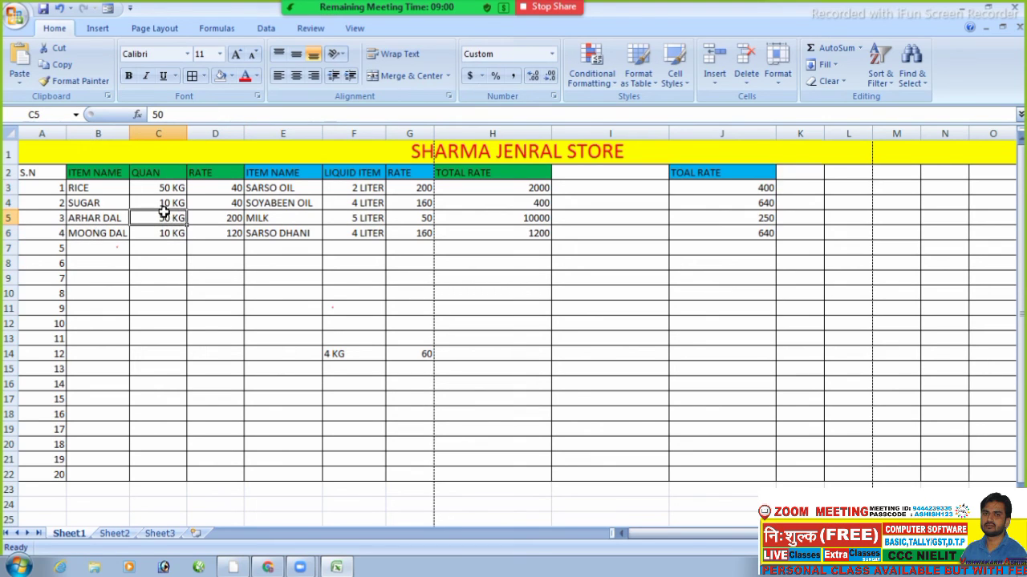
left_click(512, 189)
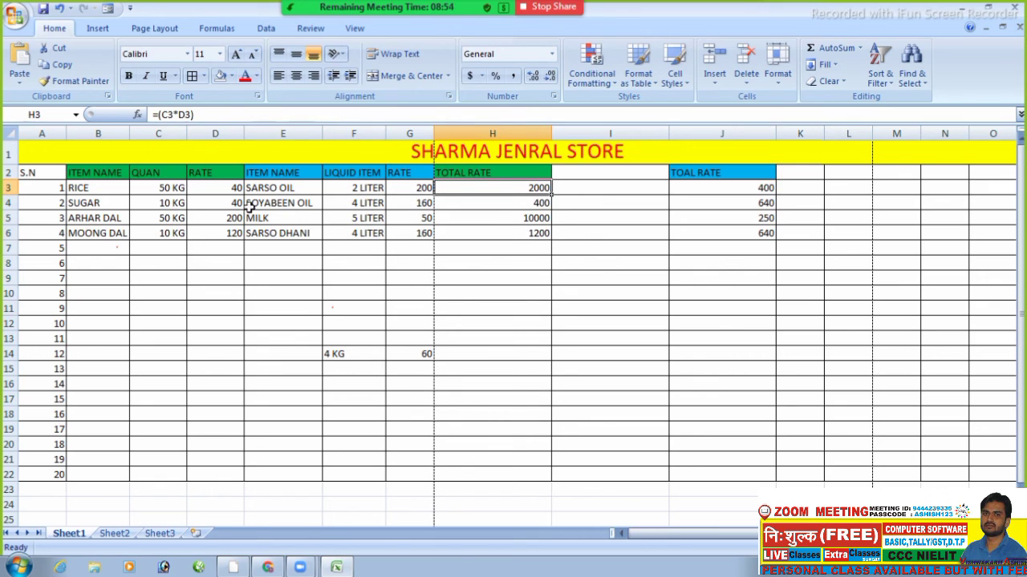
- Set the quantity of rice in C3 to 700
left_click(157, 188)
type("7")
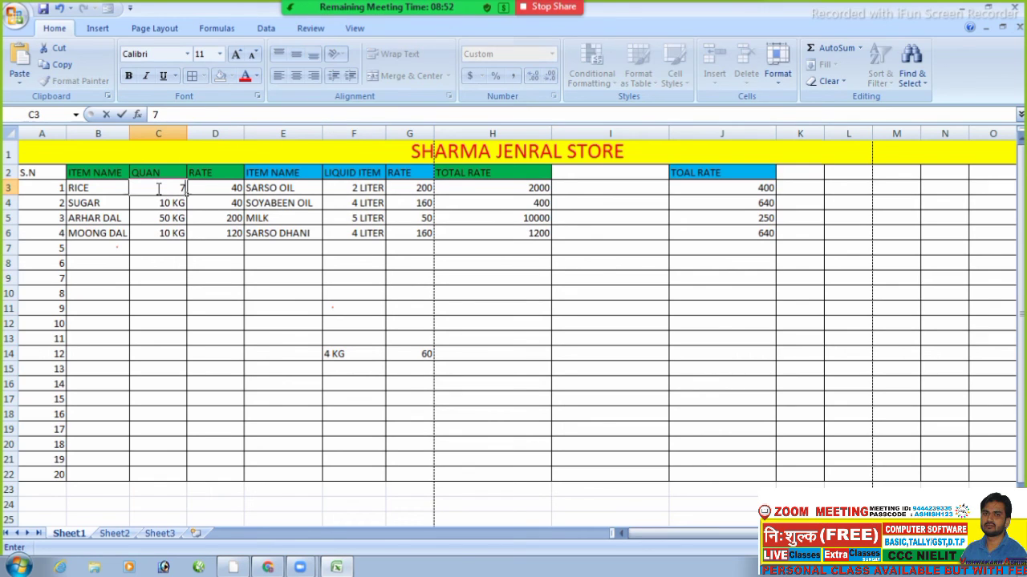
type("00")
left_click(264, 308)
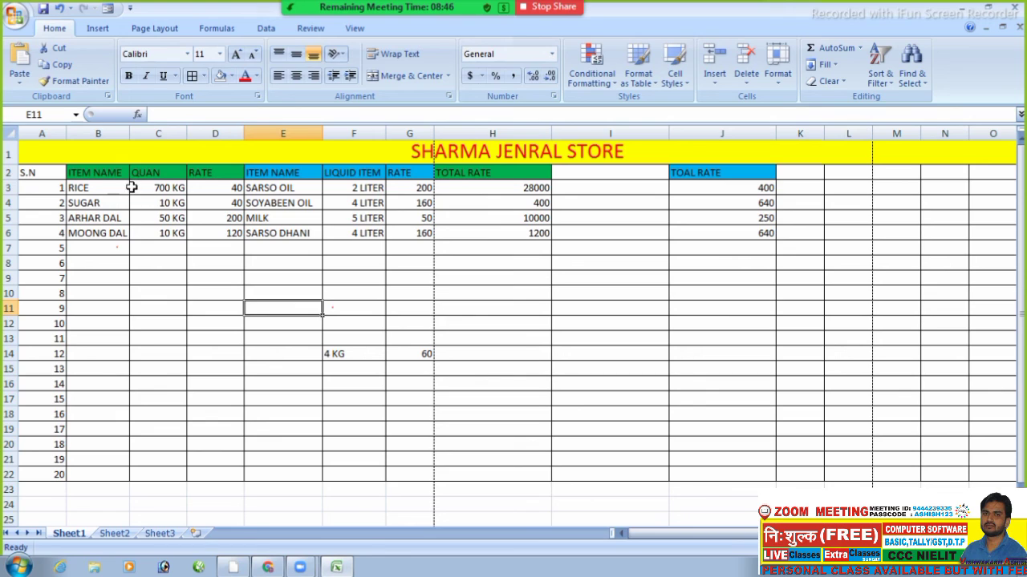
- Insert a new sheet column before the first ITEM NAME column
left_click(80, 173)
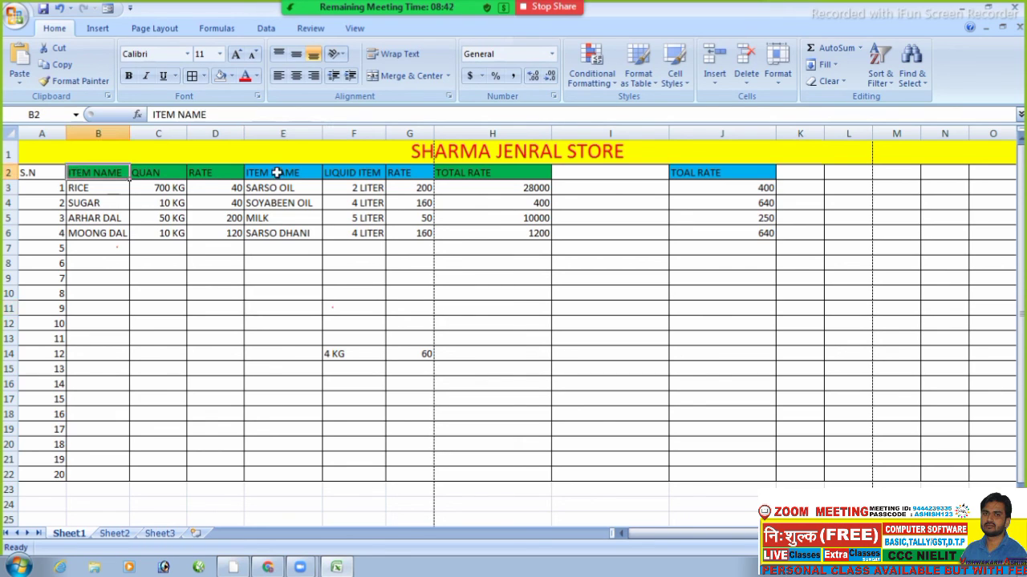
left_click(715, 83)
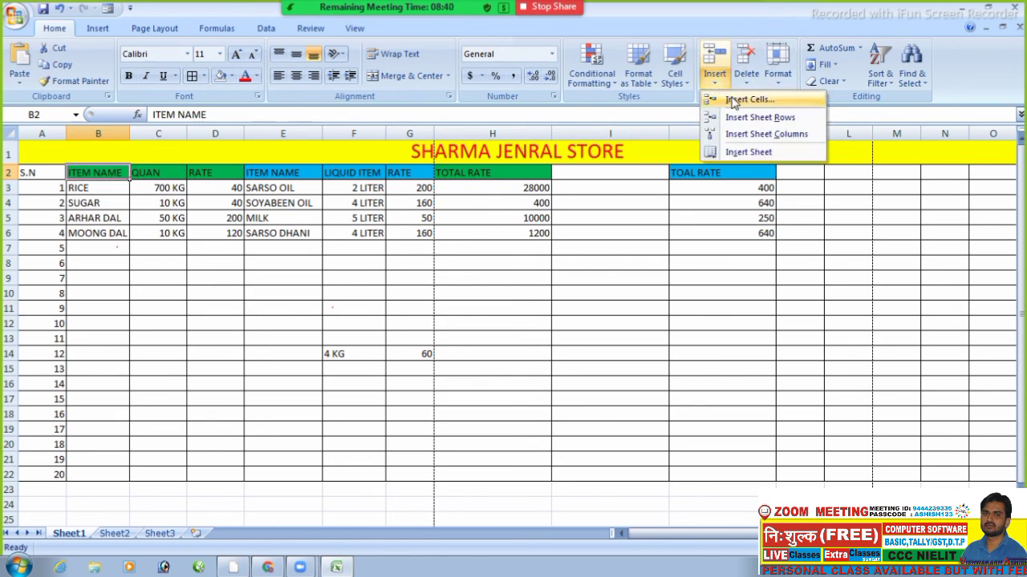
left_click(738, 136)
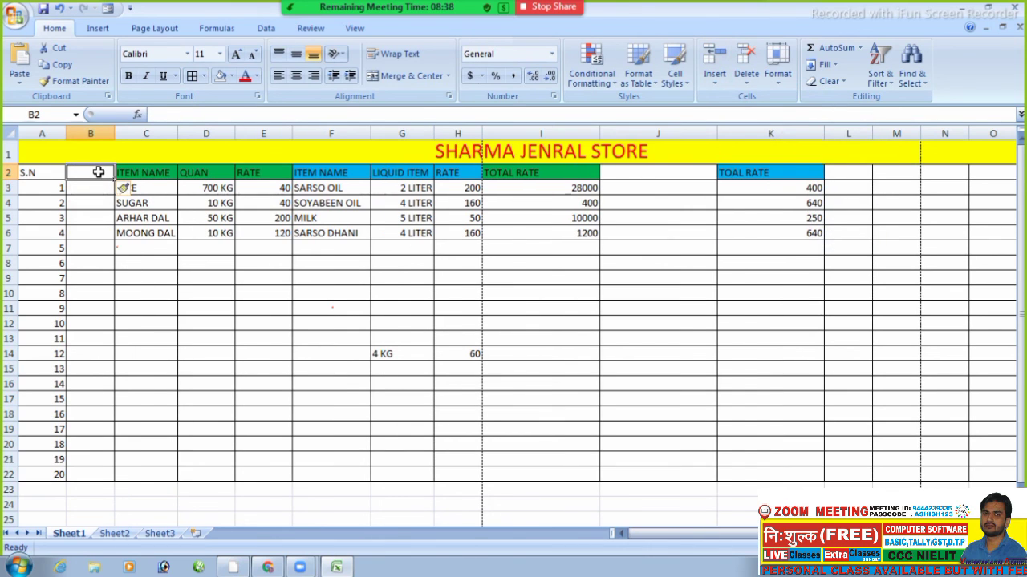
- Enter the header CUSTOMER NAME in B2 and widen column B to fit it
type("CUST")
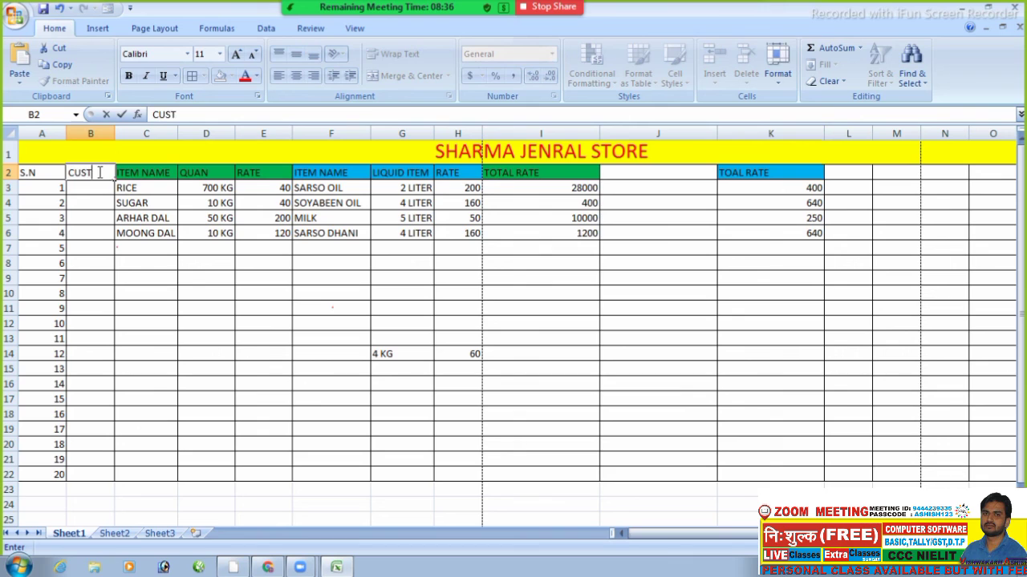
type("OMER NAME")
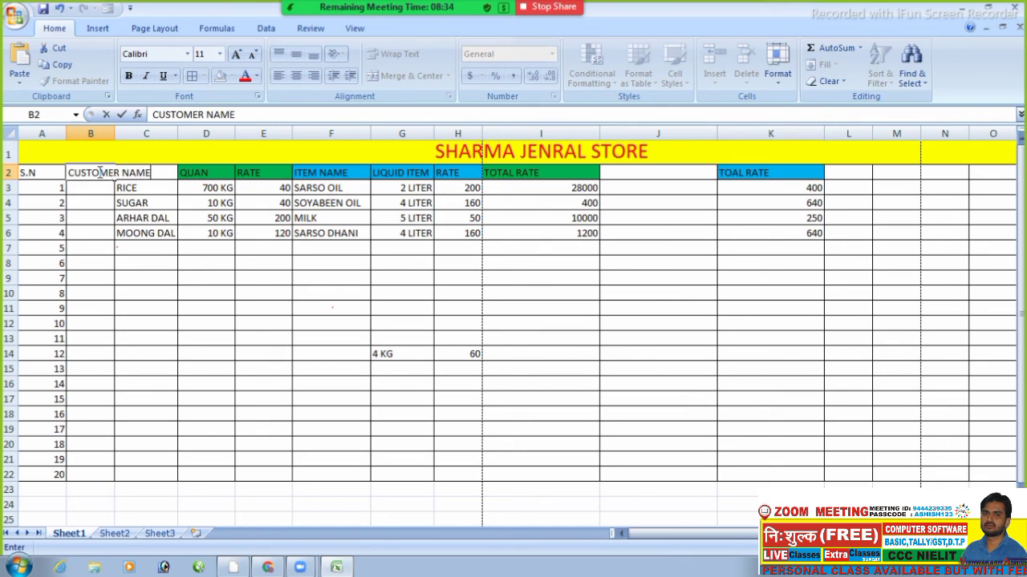
left_click(117, 247)
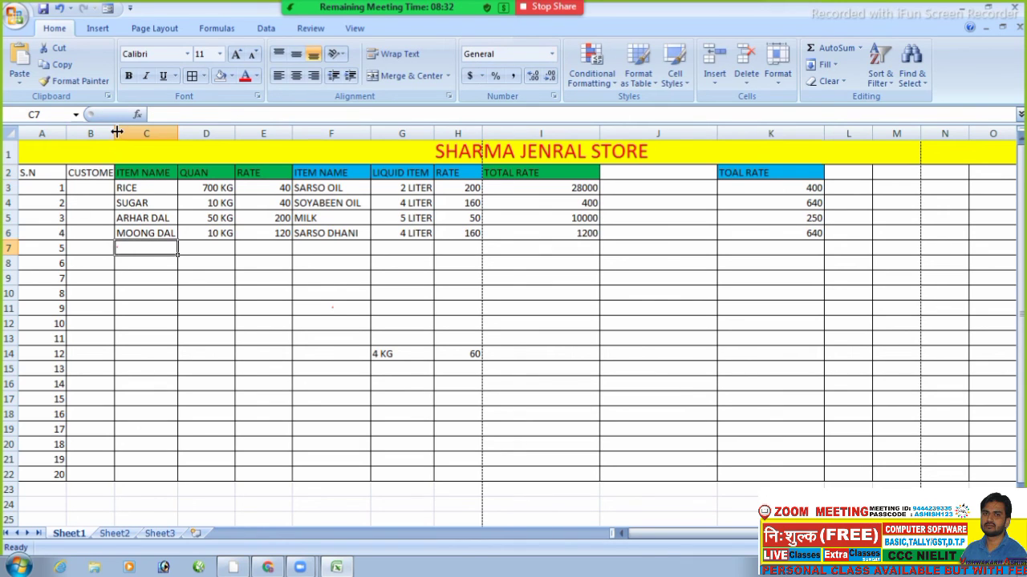
left_click_drag(117, 132, 157, 131)
left_click(97, 265)
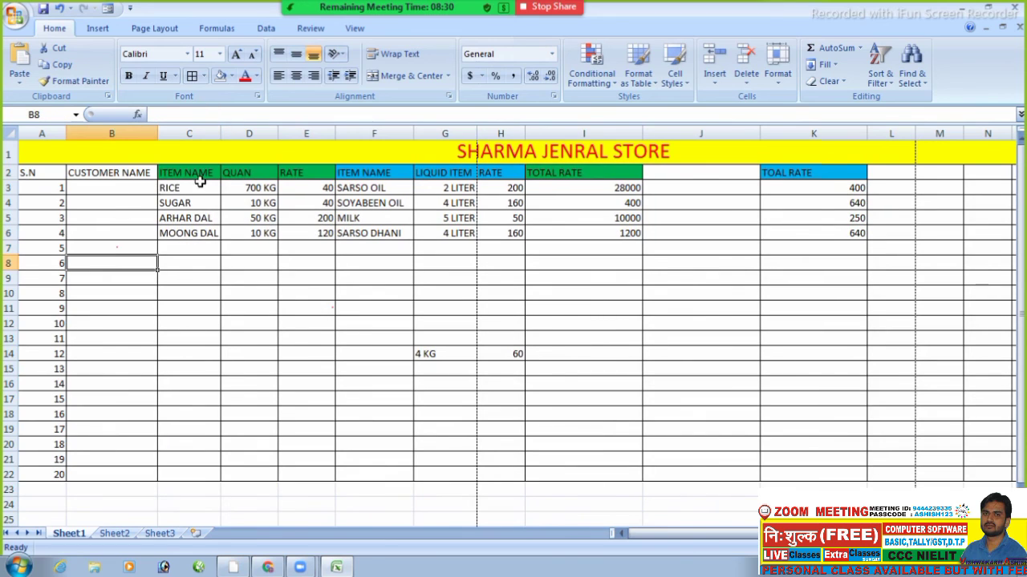
- Enter the first names of two customers in B3 and B4, for the rice and sugar rows
left_click(93, 188)
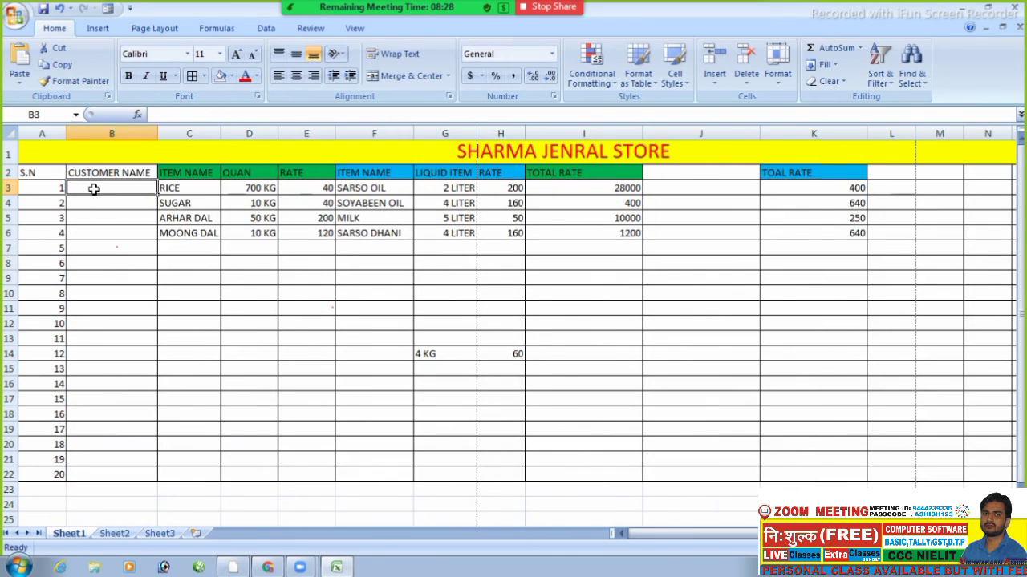
type("ANU")
key("BackSpace")
key("BackSpace")
type("RUN")
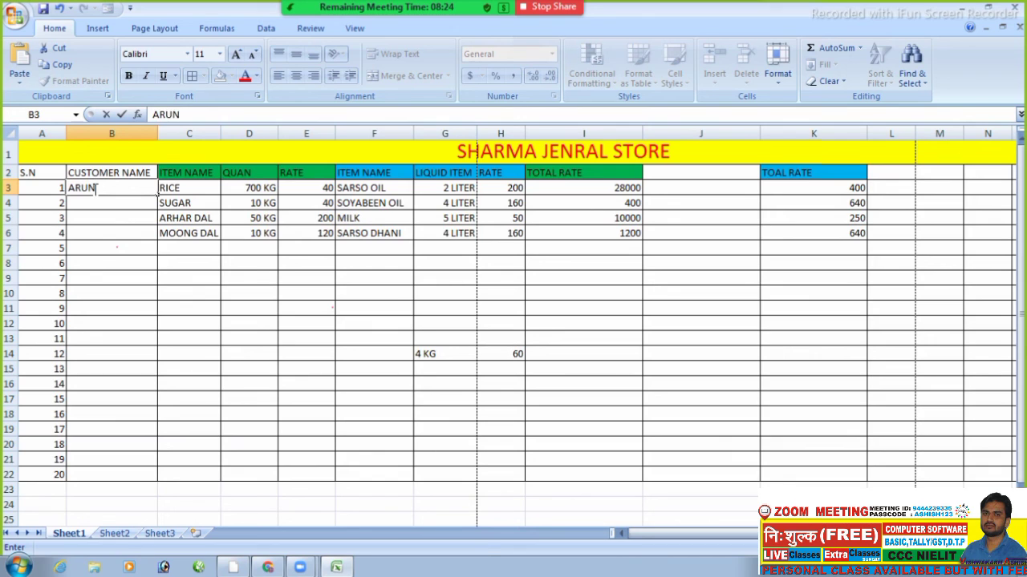
key("Return")
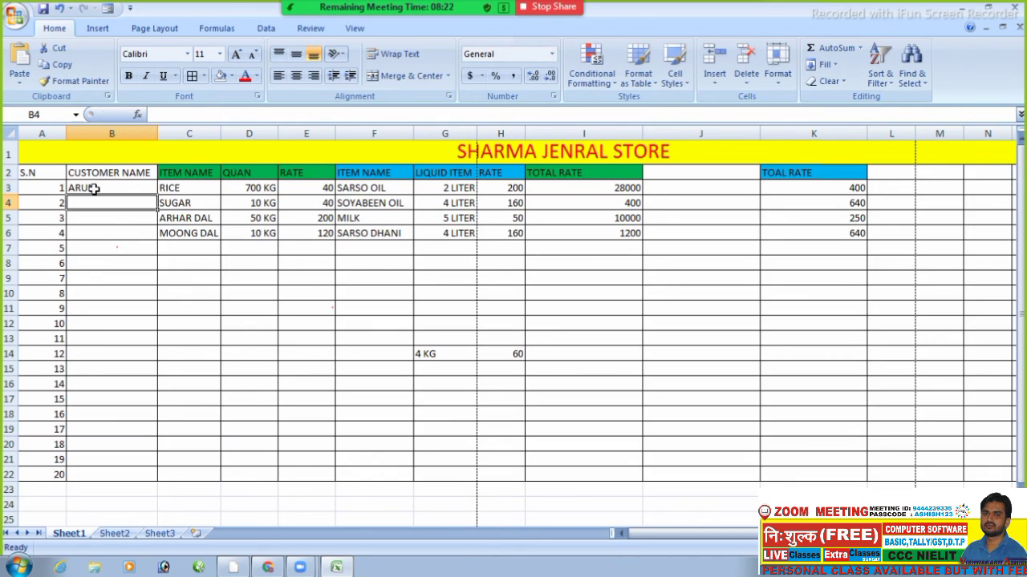
type("MOHAN")
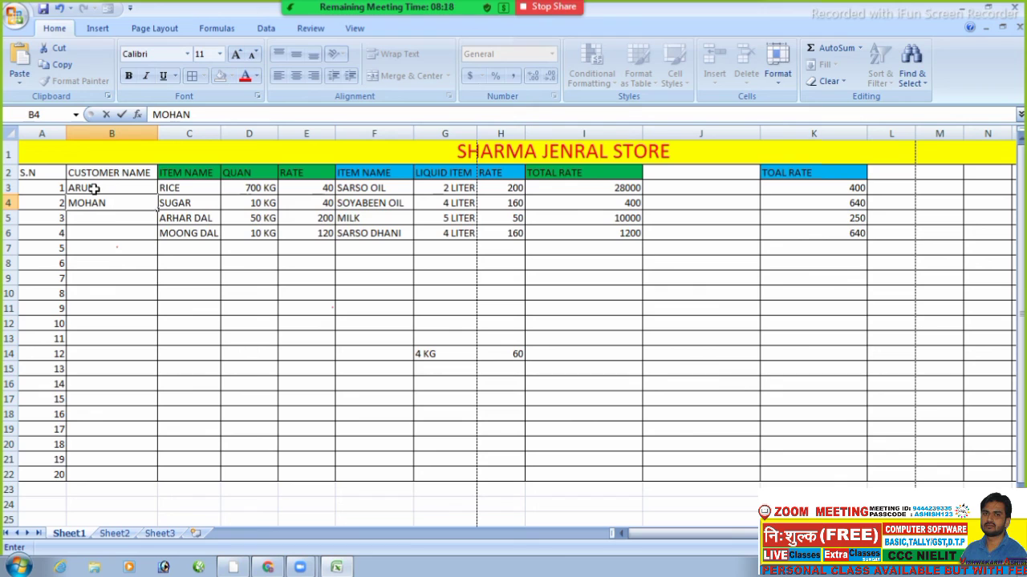
key("Return")
key("Up")
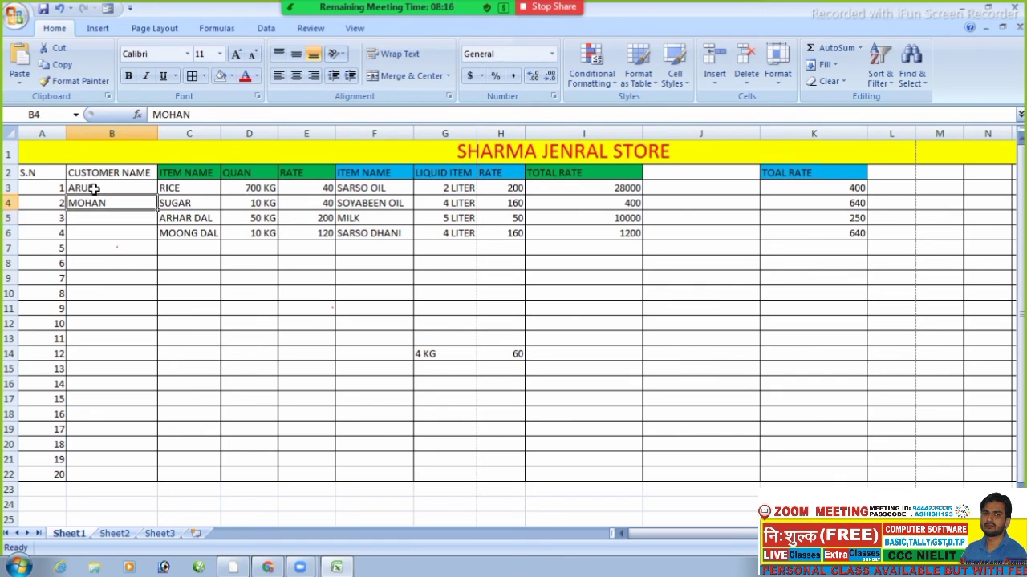
- Set the quantity of rice in D3 to 100
key("Up")
key("Right")
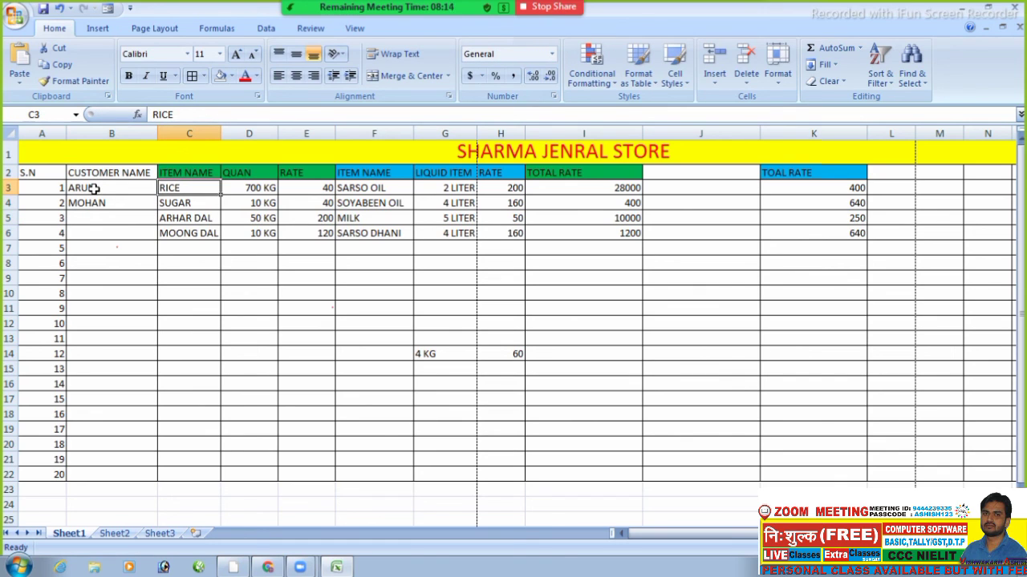
left_click(128, 248)
left_click(190, 187)
left_click(249, 189)
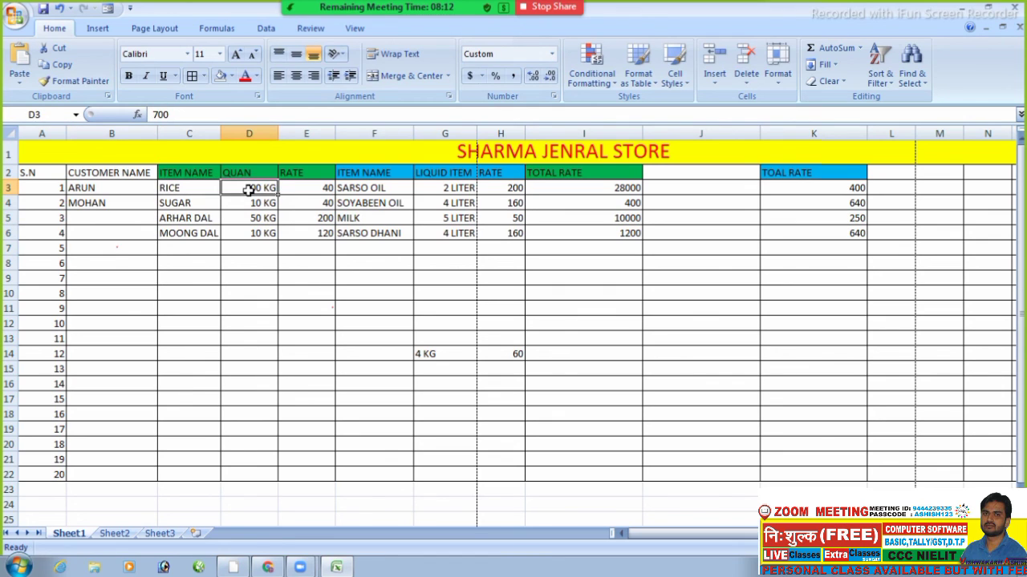
type("10")
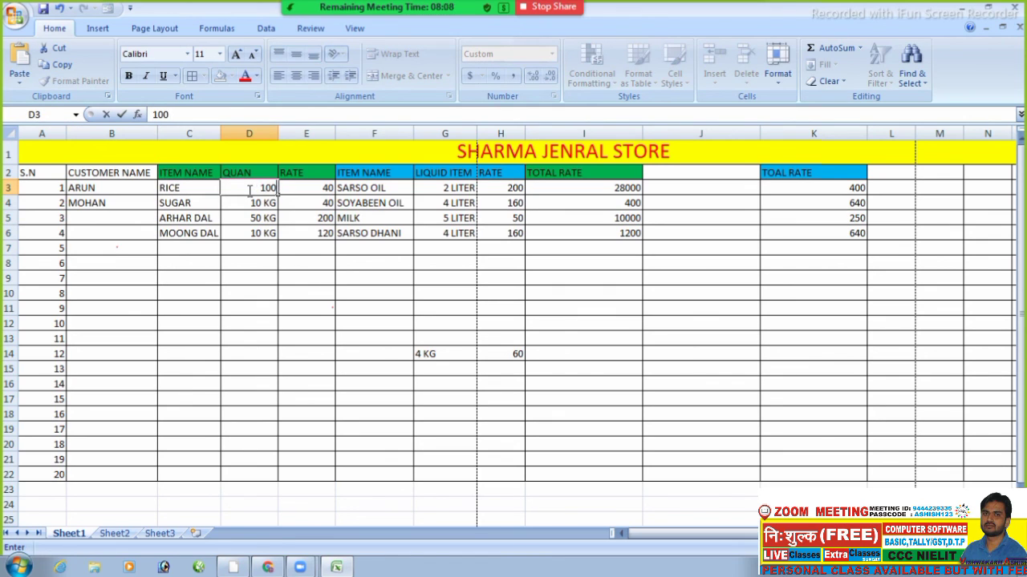
key("Return")
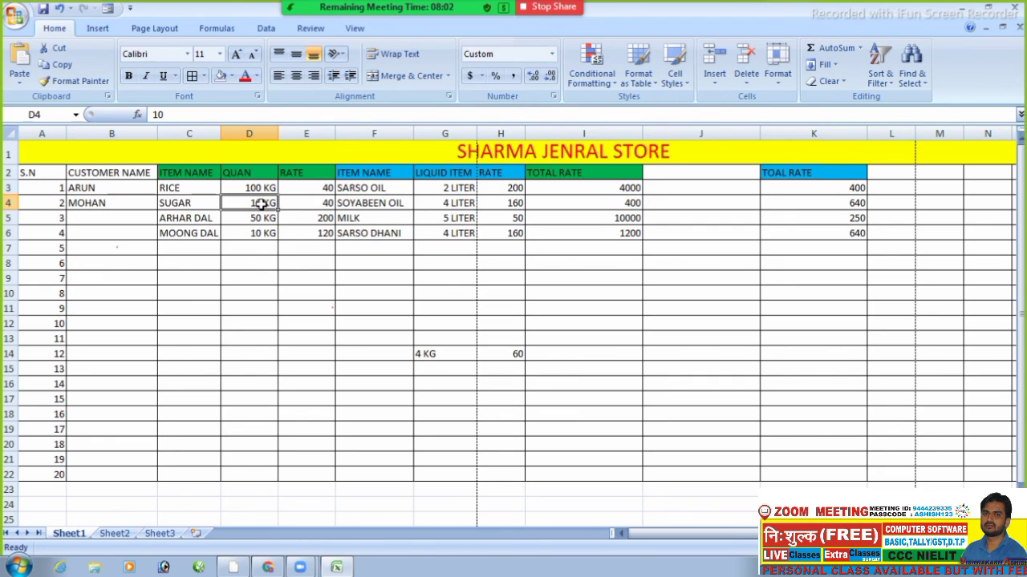
- Set the rate of arhar dal in E5 to 180
left_click(100, 220)
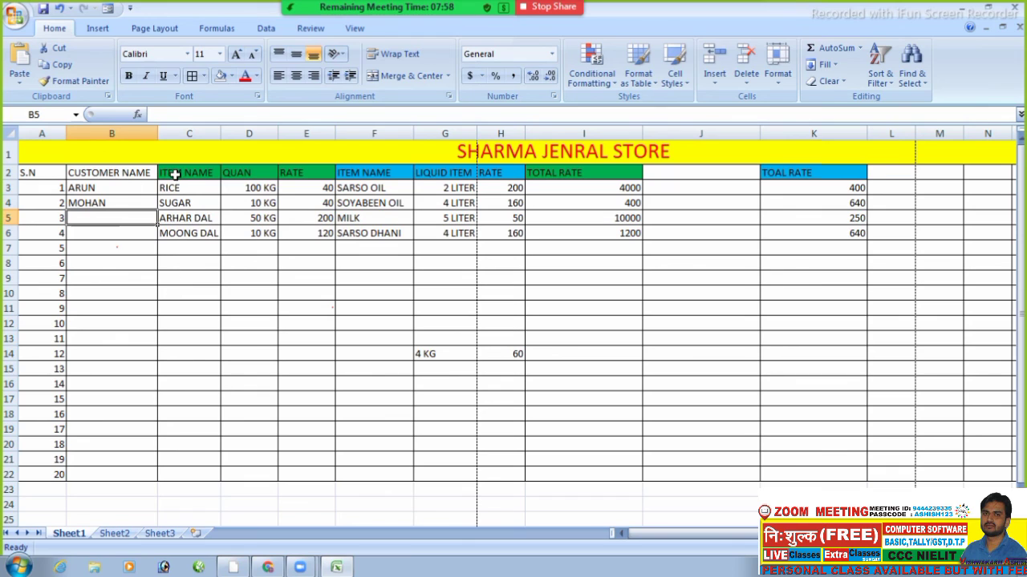
left_click(206, 221)
left_click(247, 223)
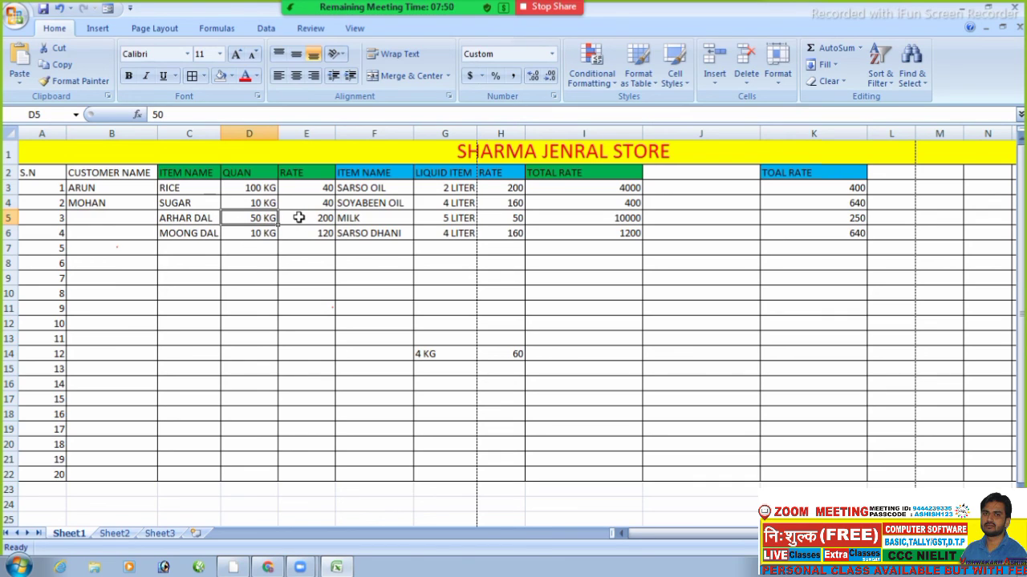
left_click(305, 218)
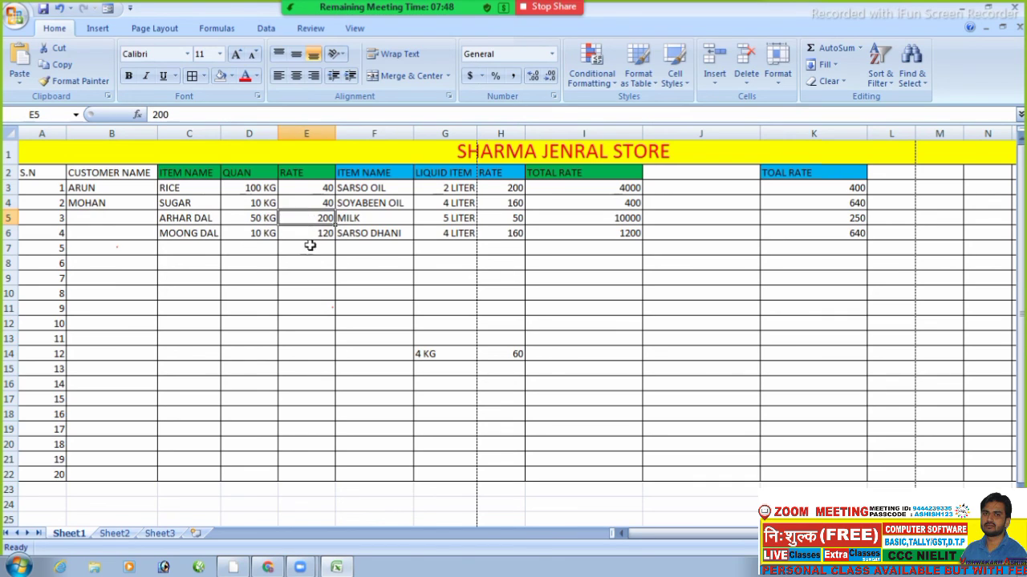
left_click(311, 248)
left_click(309, 218)
type("180")
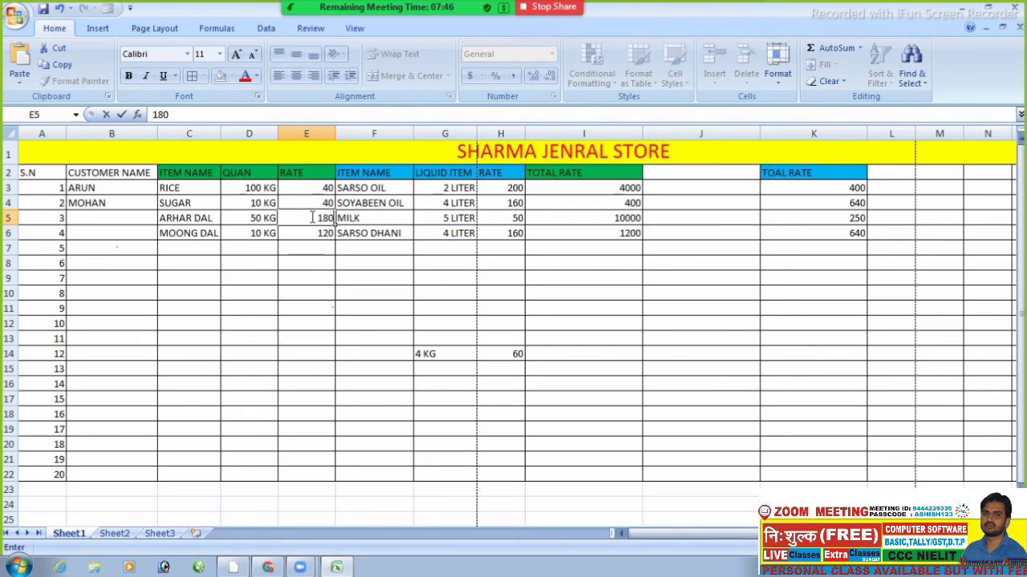
key("Return")
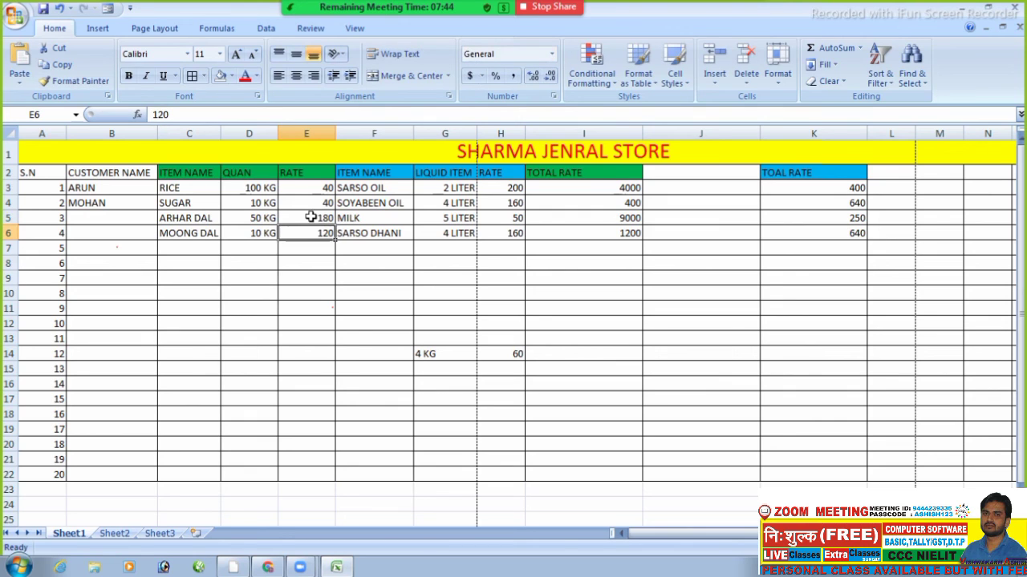
- Check the arhar dal total formula in I5 against the quantity in D5 and the rate in E5
left_click(637, 218)
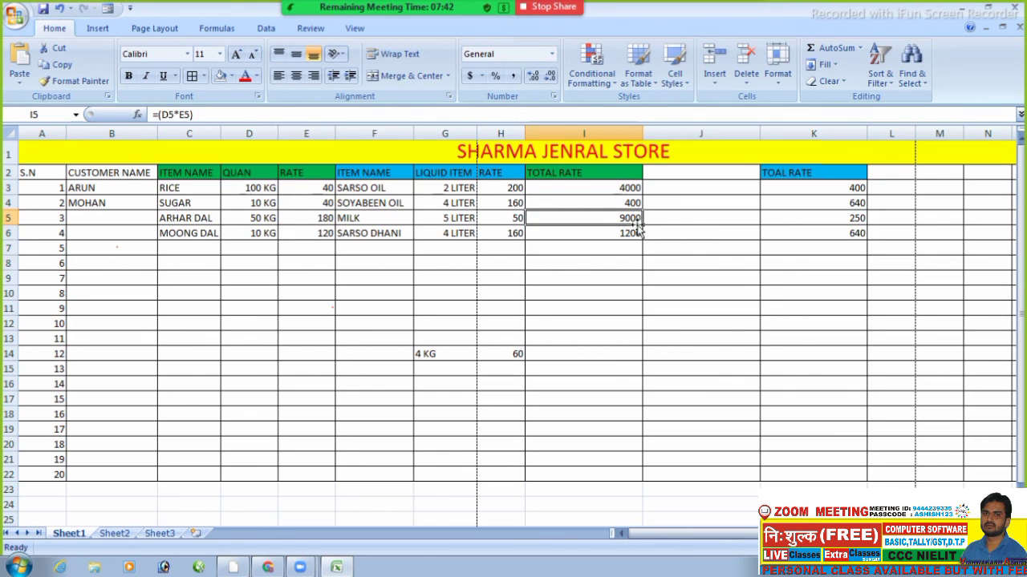
left_click(587, 292)
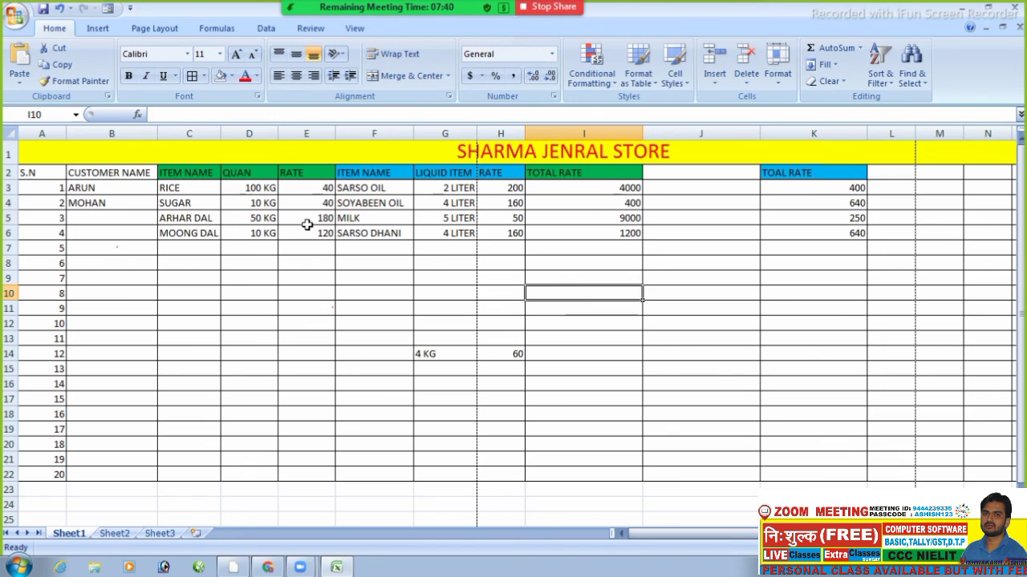
left_click(603, 215)
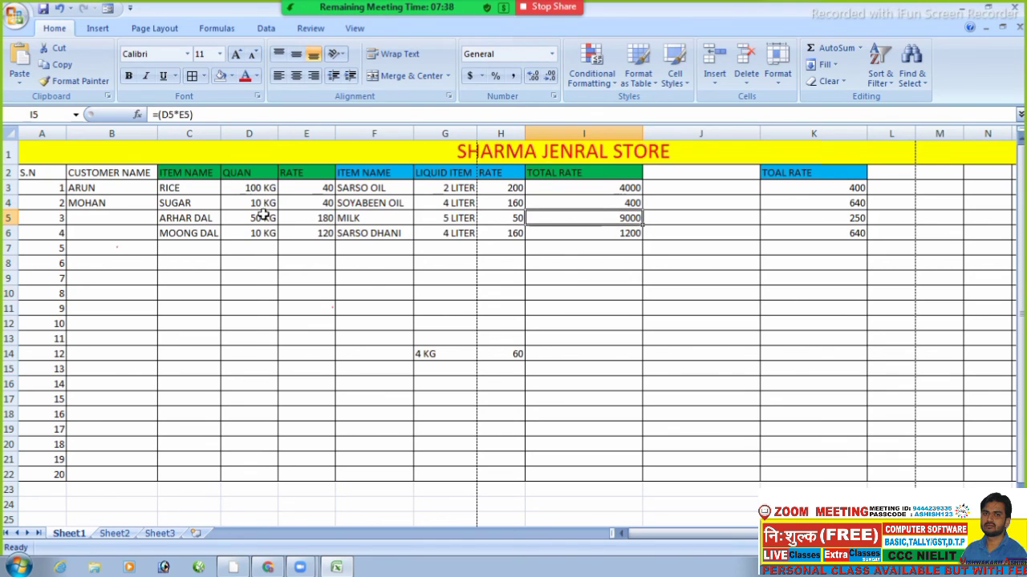
left_click(254, 219)
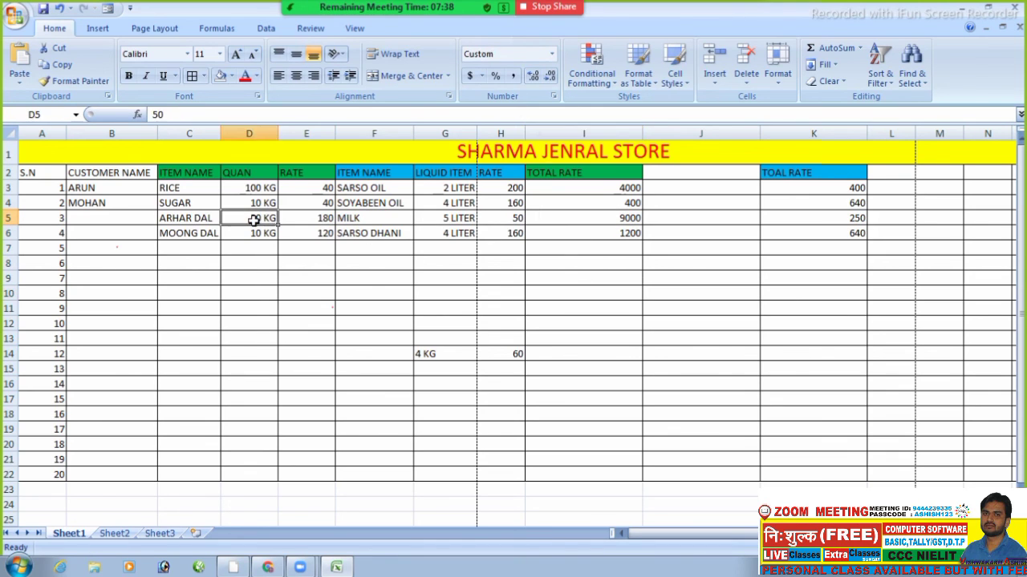
left_click(302, 214)
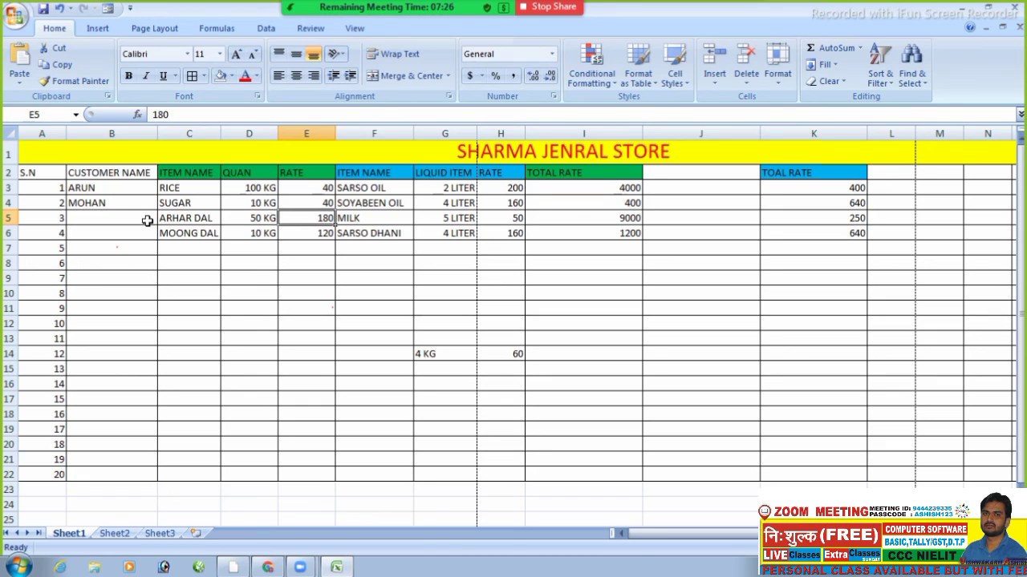
left_click(340, 324)
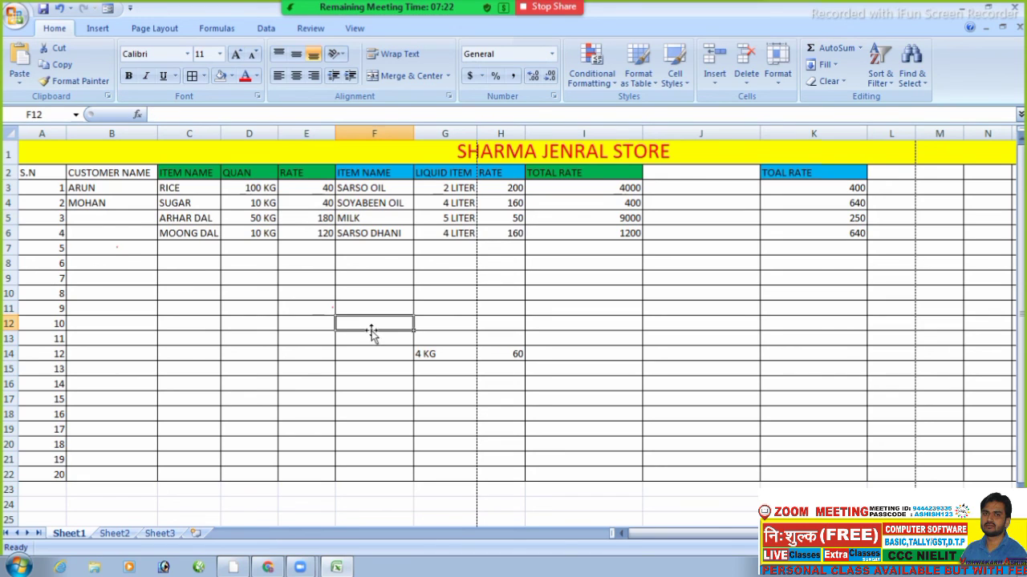